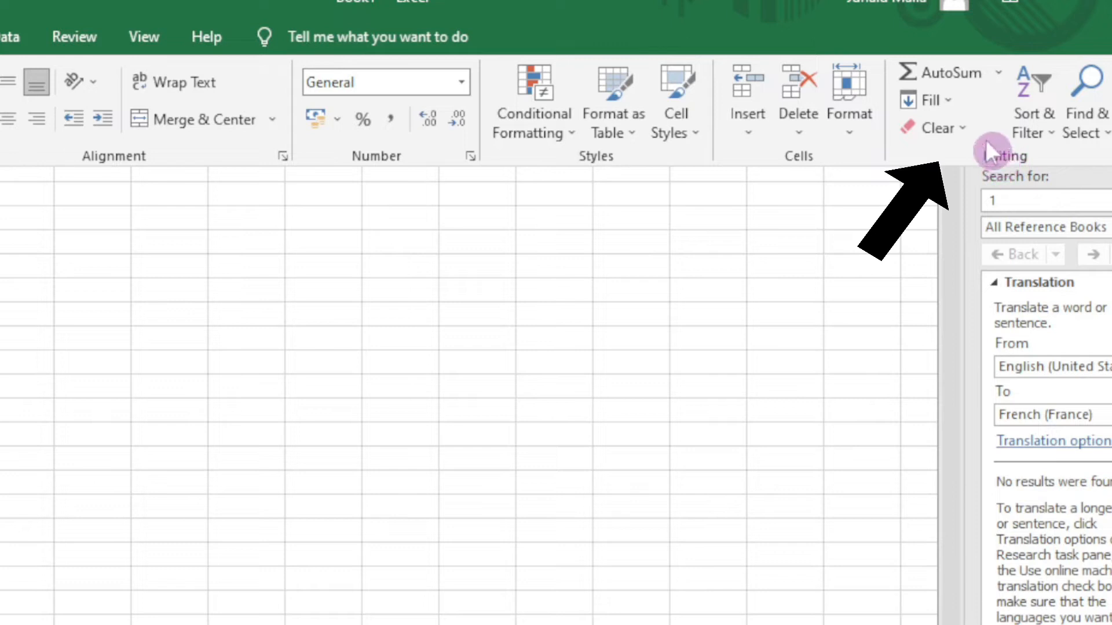
Fill column A with a linear series running down the column from 1 to 1000.
click(937, 100)
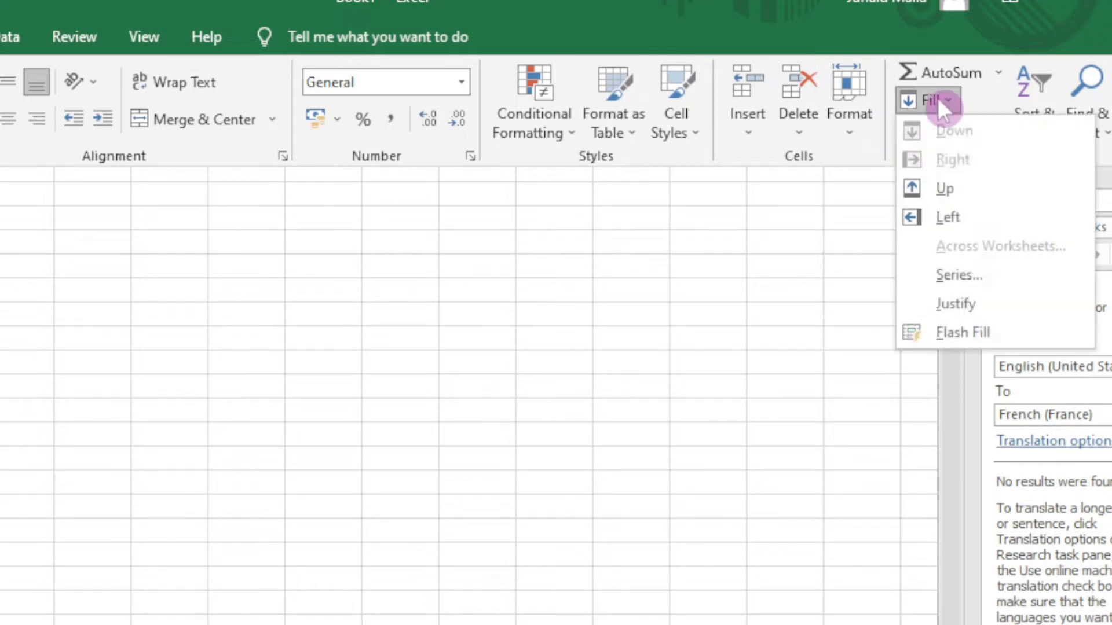
click(968, 280)
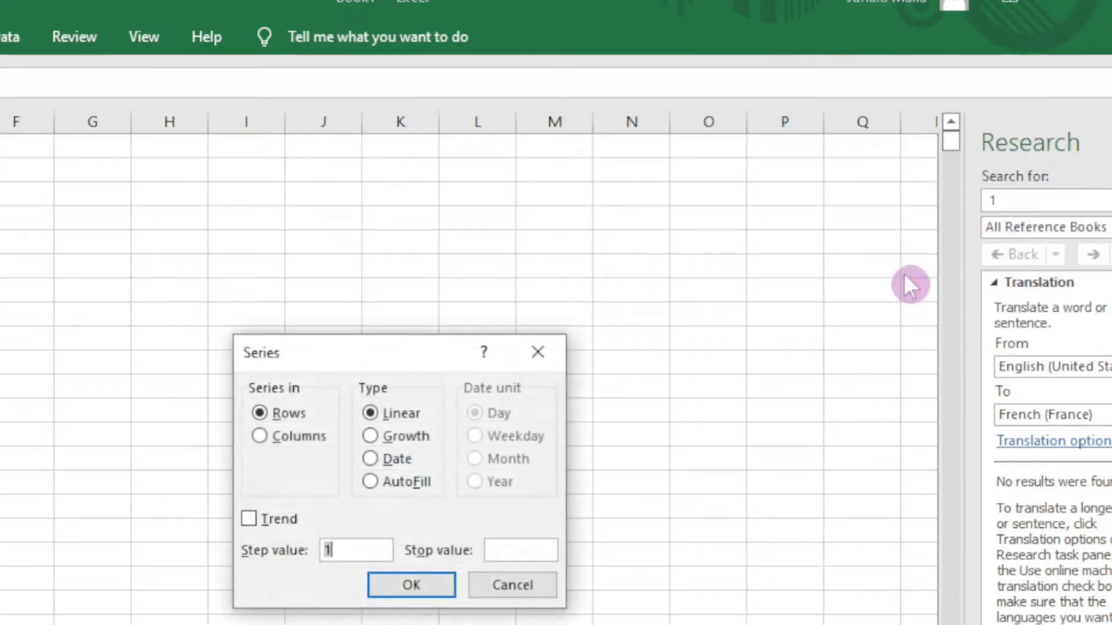
click(264, 436)
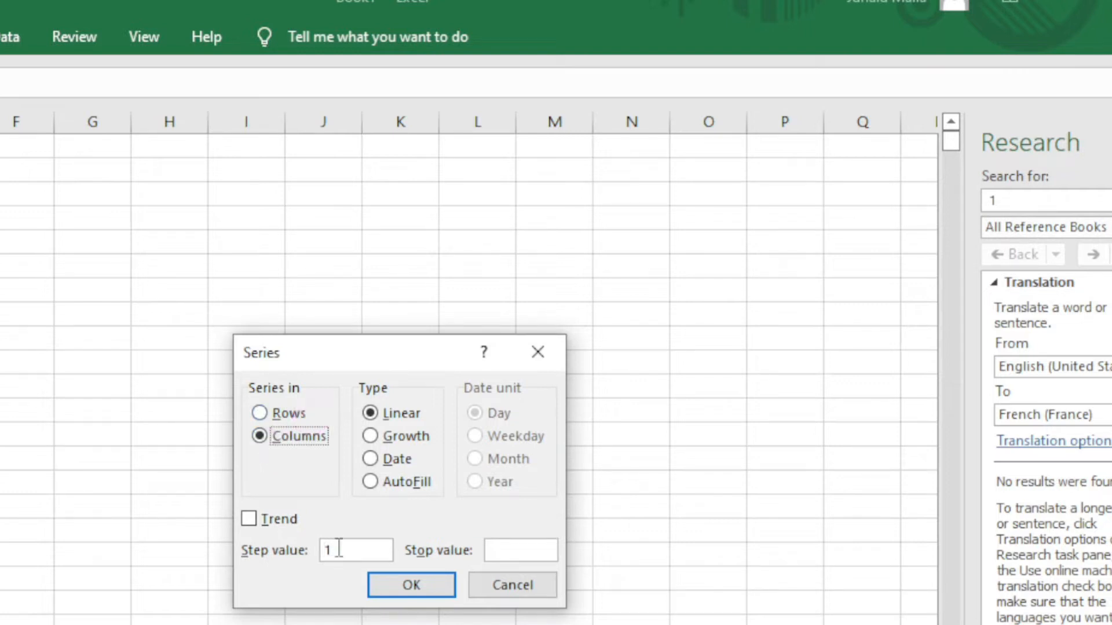
click(513, 553)
text(1000)
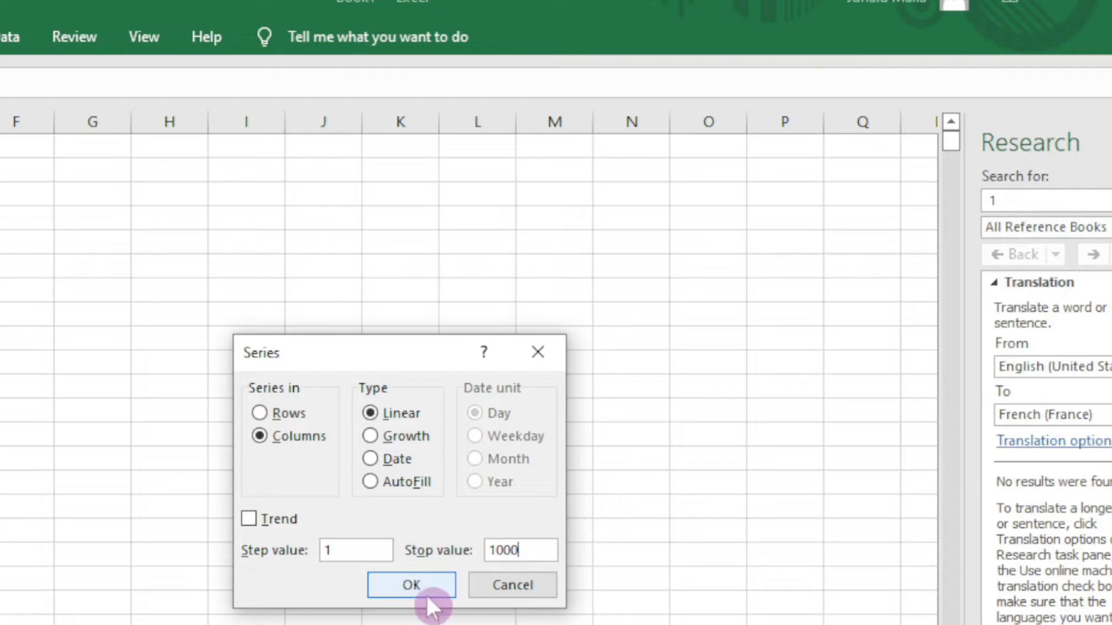
click(420, 589)
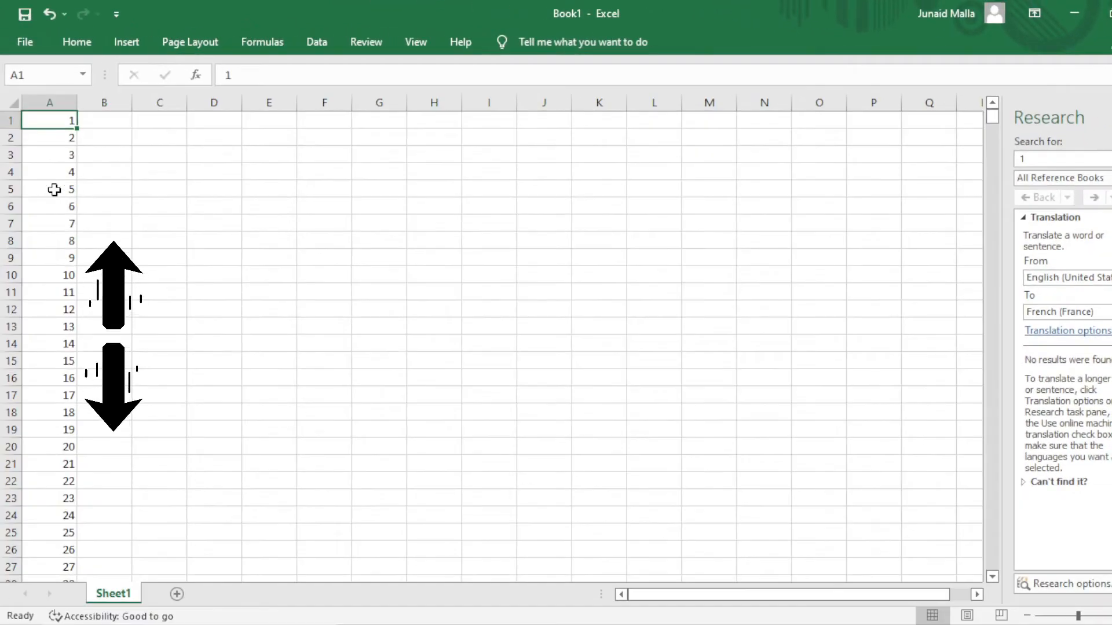
Fill row 1 with a series starting from 1 in A1, keeping the Rows direction.
scroll(59, 190, down, 20)
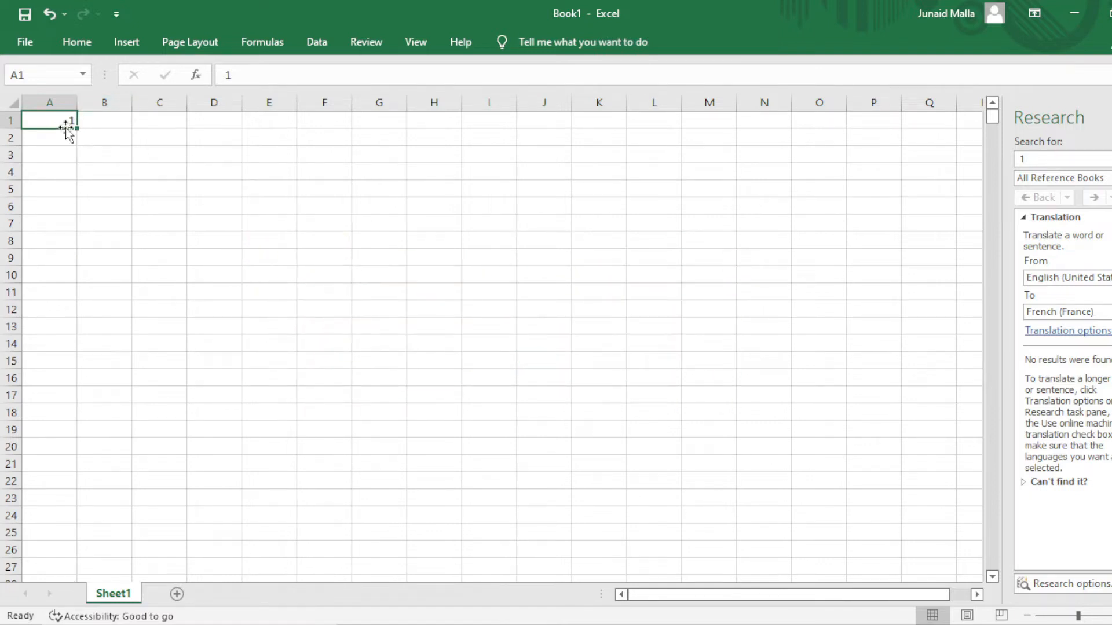
click(78, 42)
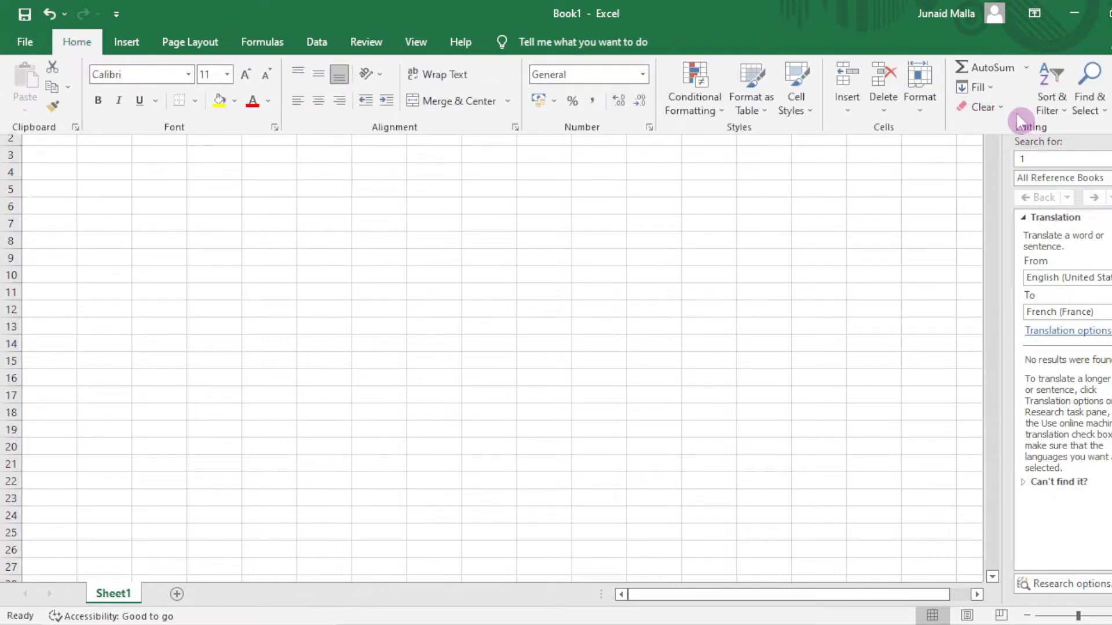
click(978, 87)
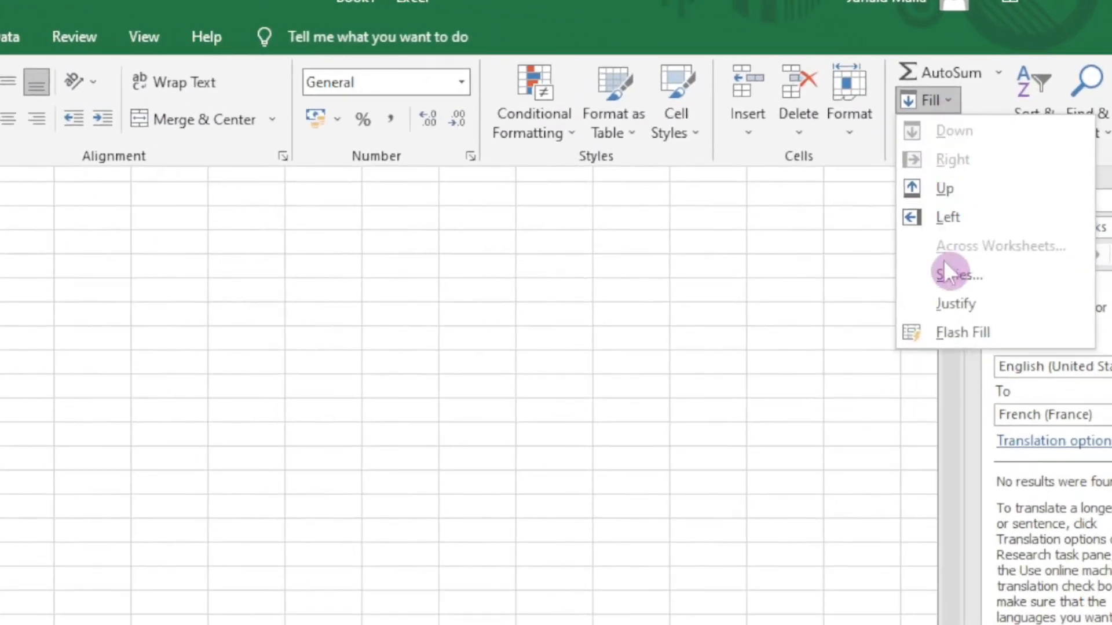
click(944, 265)
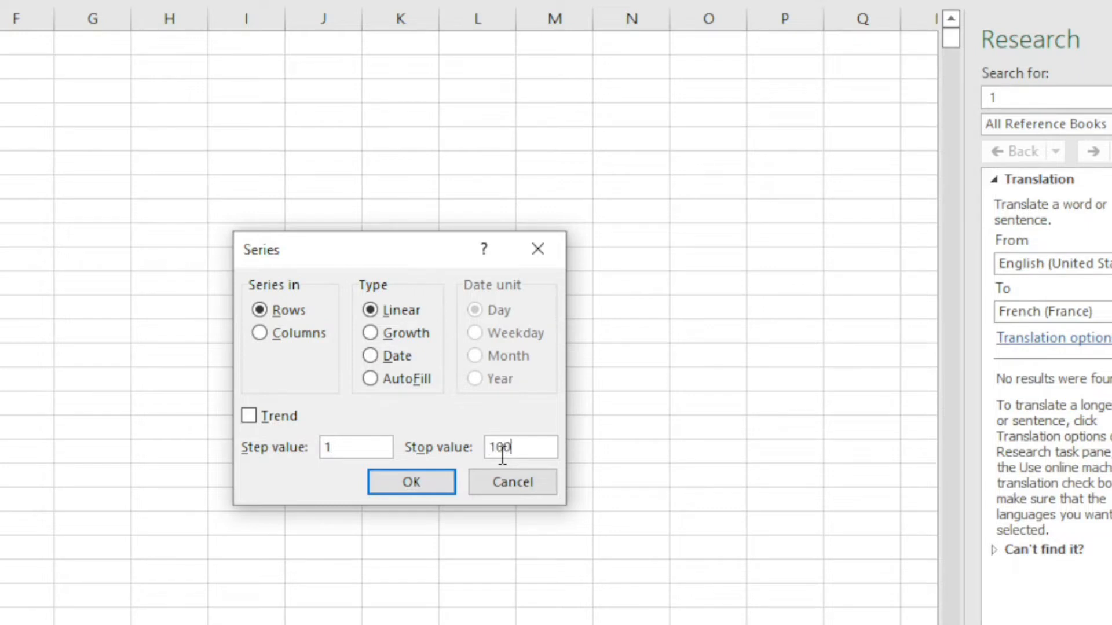
click(377, 491)
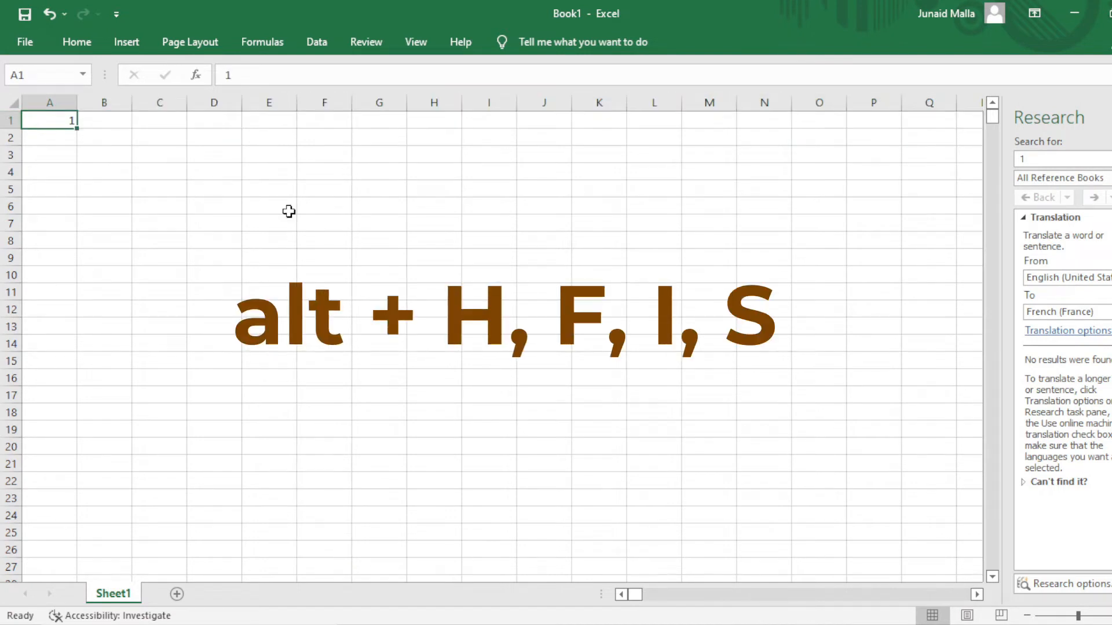
key(alt+h)
Fill column A with 1 to 1000 using the Alt, H, F, I, S shortcut to Series.
key(f)
key(i)
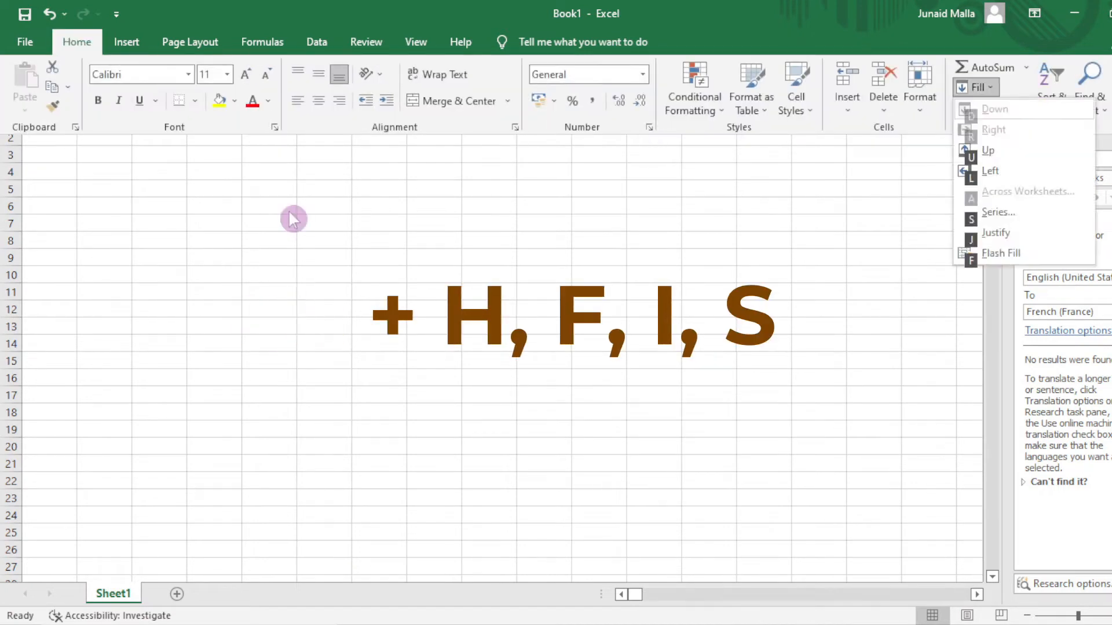
key(s)
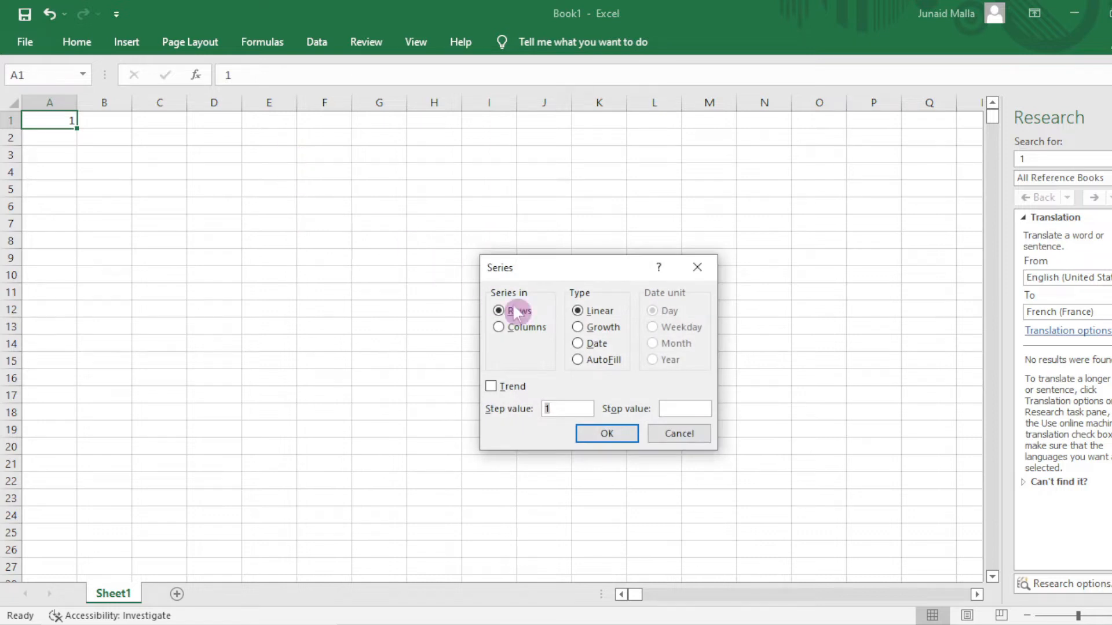
click(521, 327)
click(669, 409)
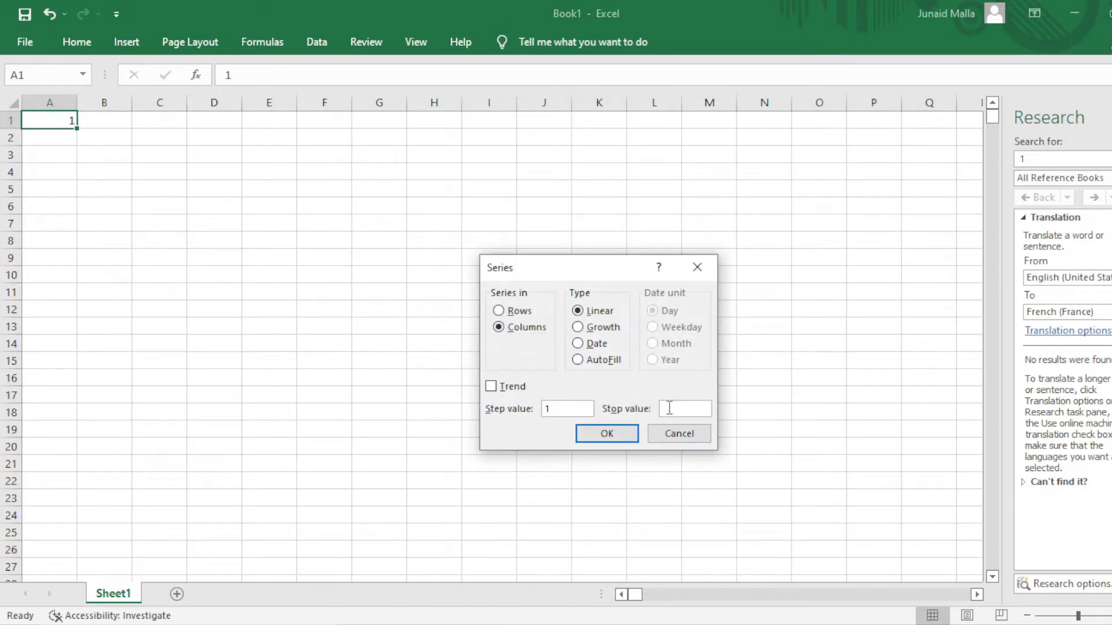
text(1000)
click(607, 434)
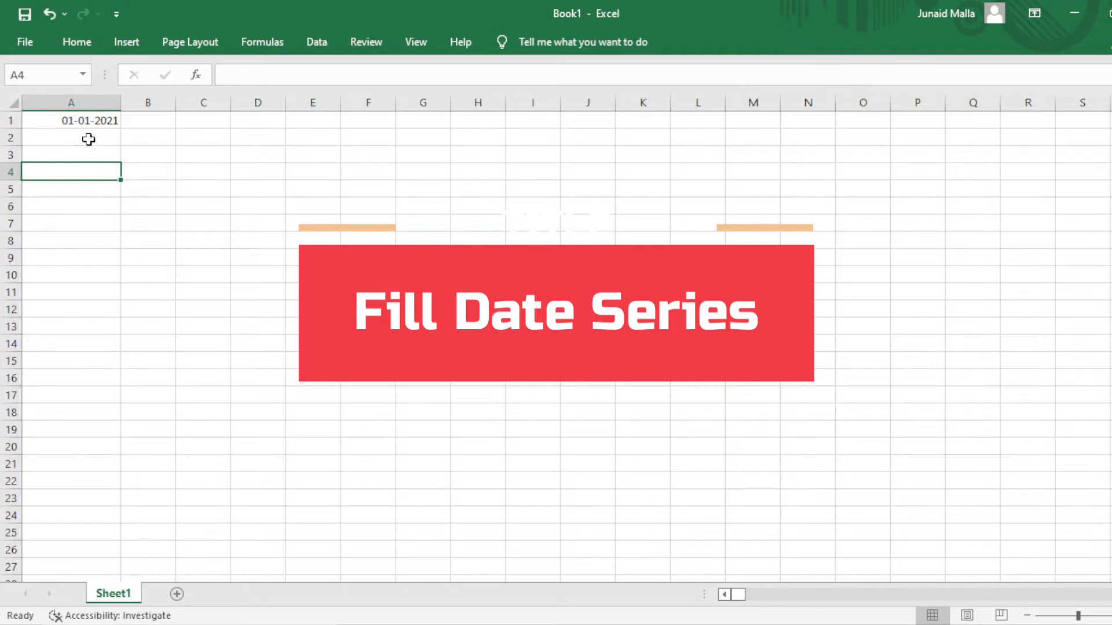
click(105, 120)
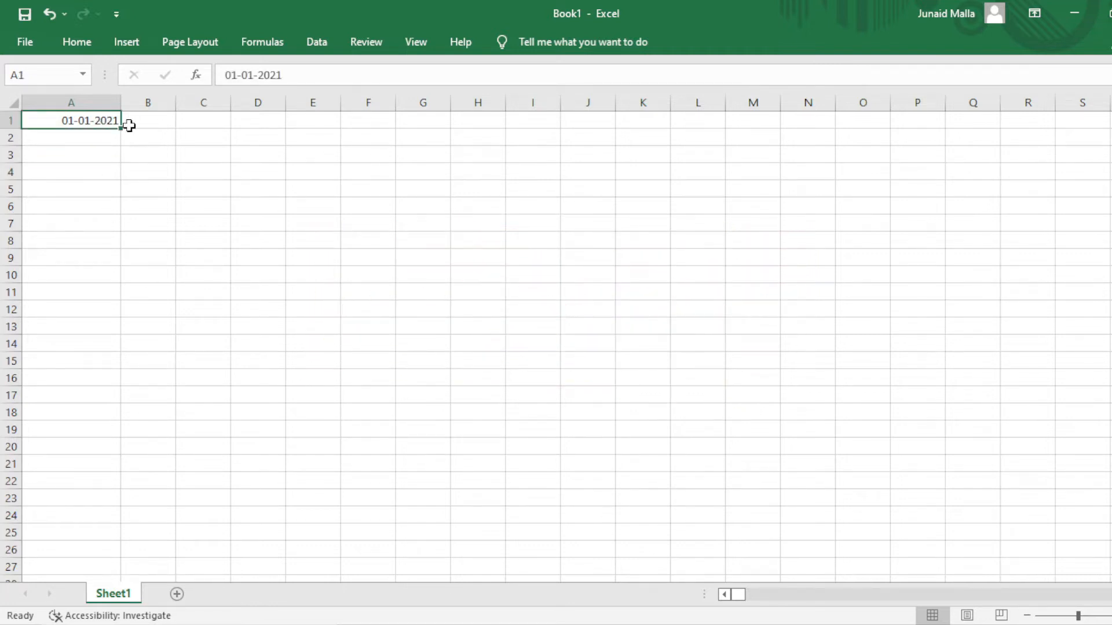
Apply the Long Date format to column A so A1 reads 01 January 2021.
click(102, 103)
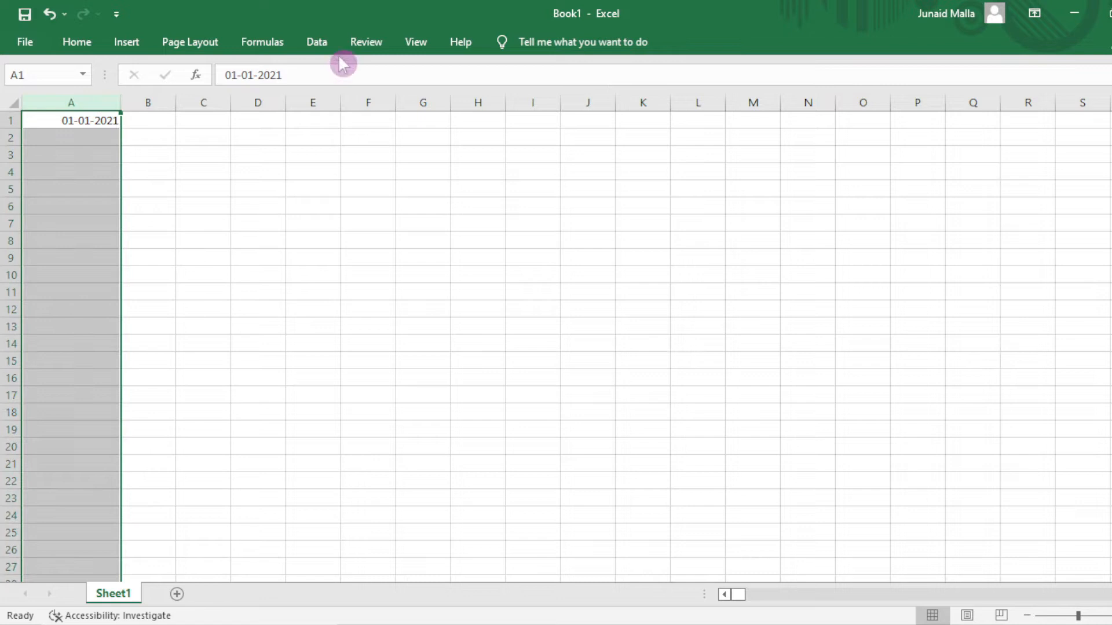
click(92, 41)
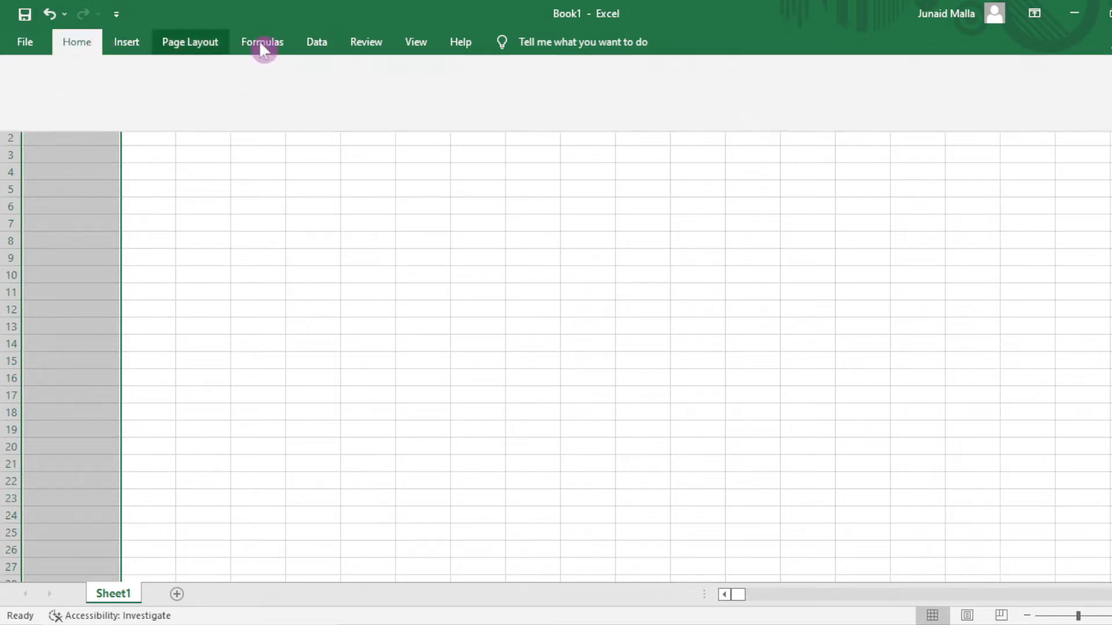
click(641, 75)
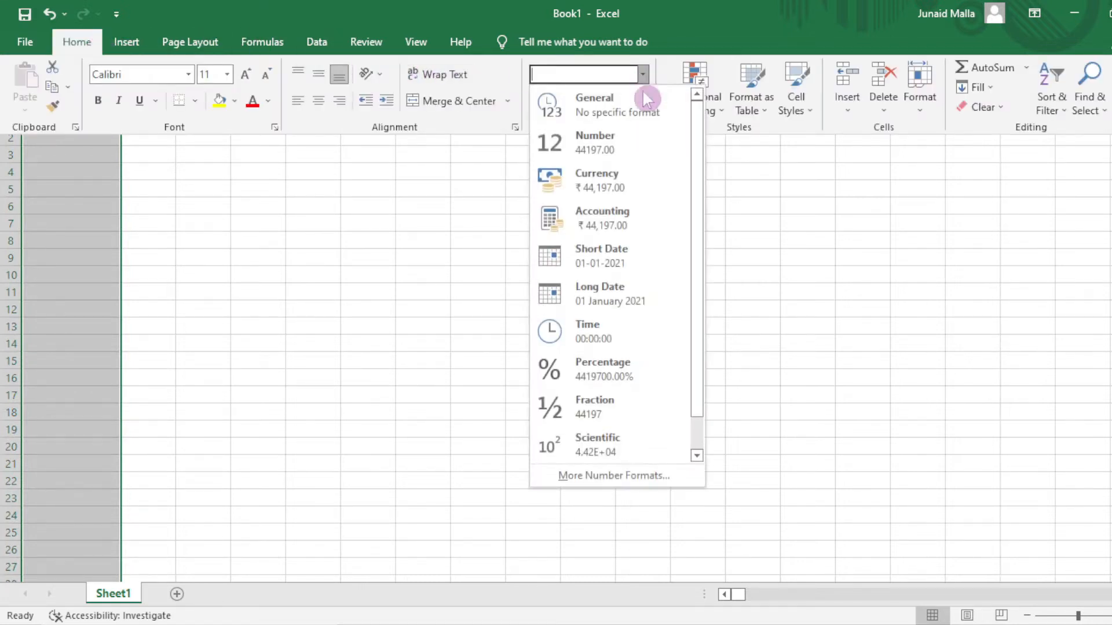
click(602, 290)
click(101, 137)
click(102, 120)
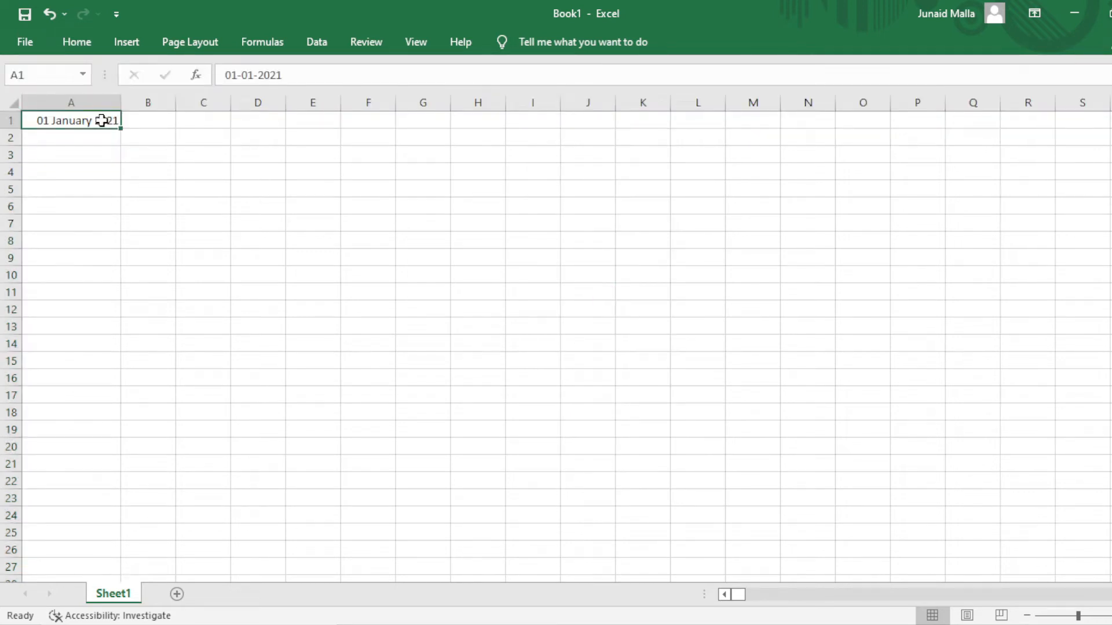
click(95, 44)
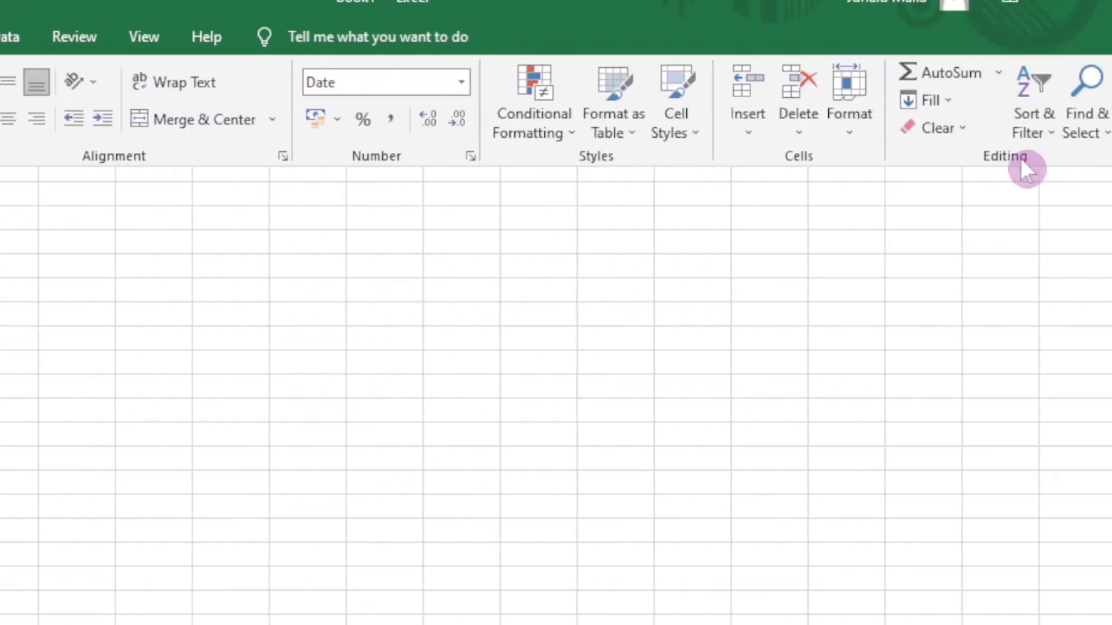
Fill column A down with daily dates from 01 January 2021, stop value 01-01-2023.
click(950, 101)
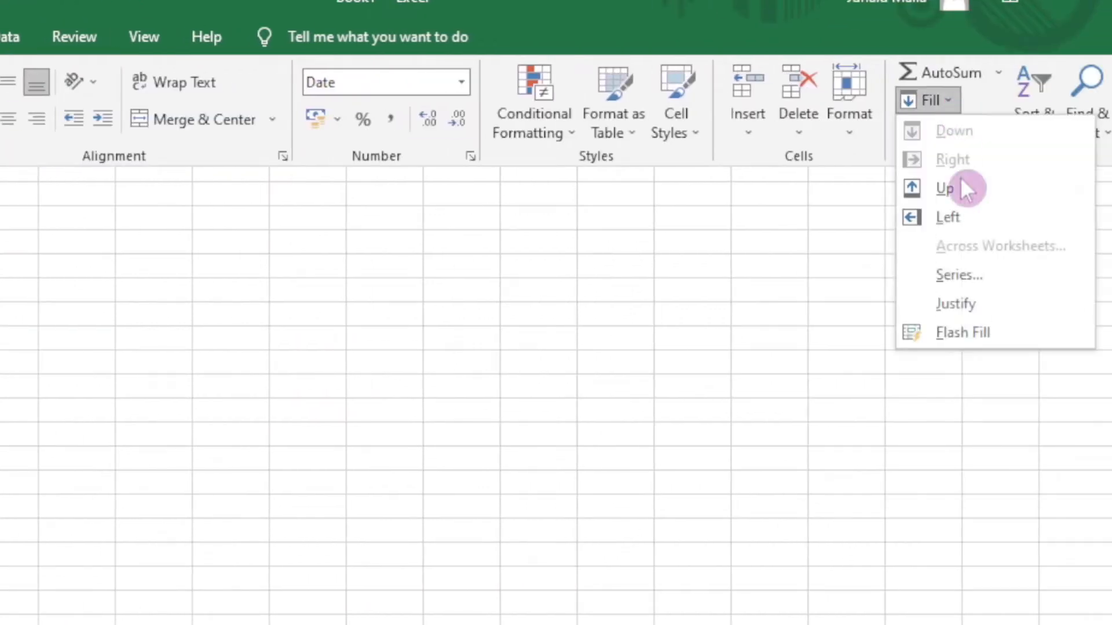
click(959, 274)
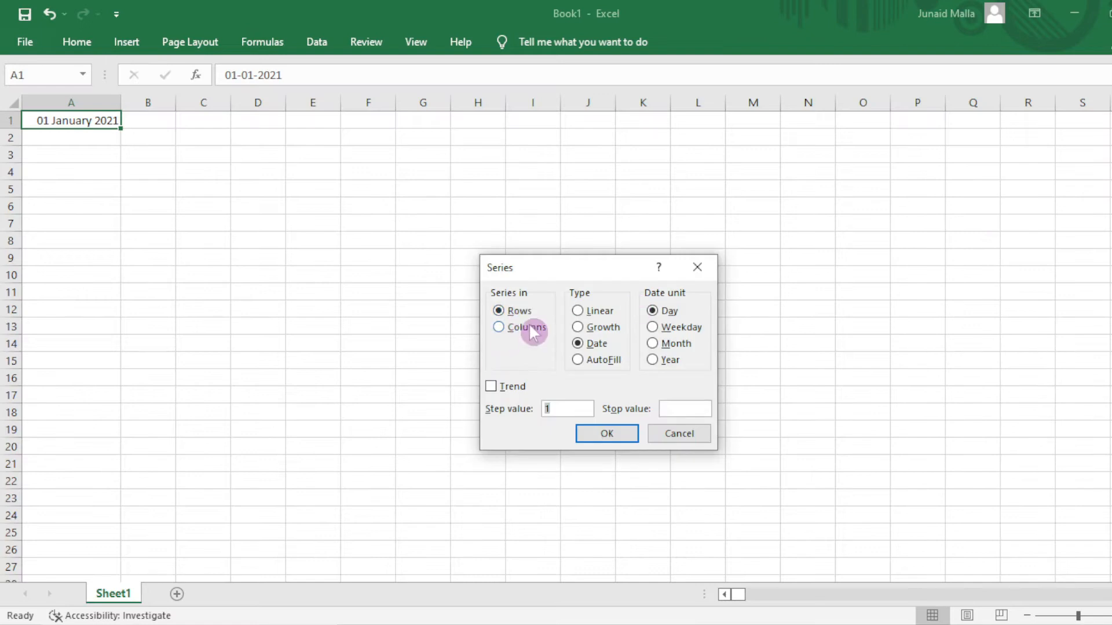
click(527, 327)
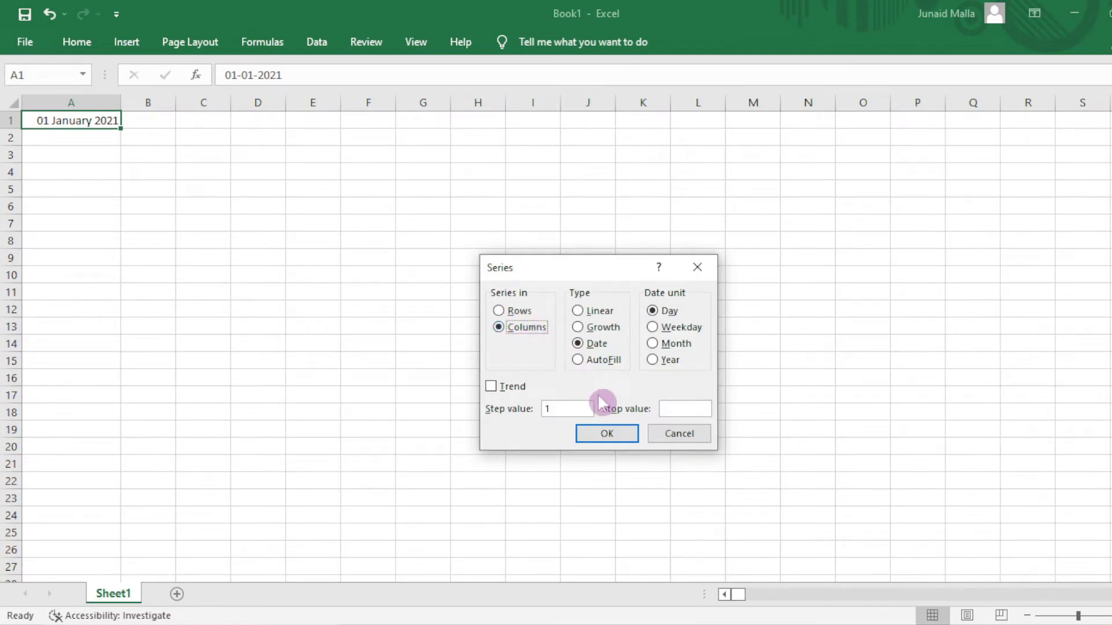
click(707, 411)
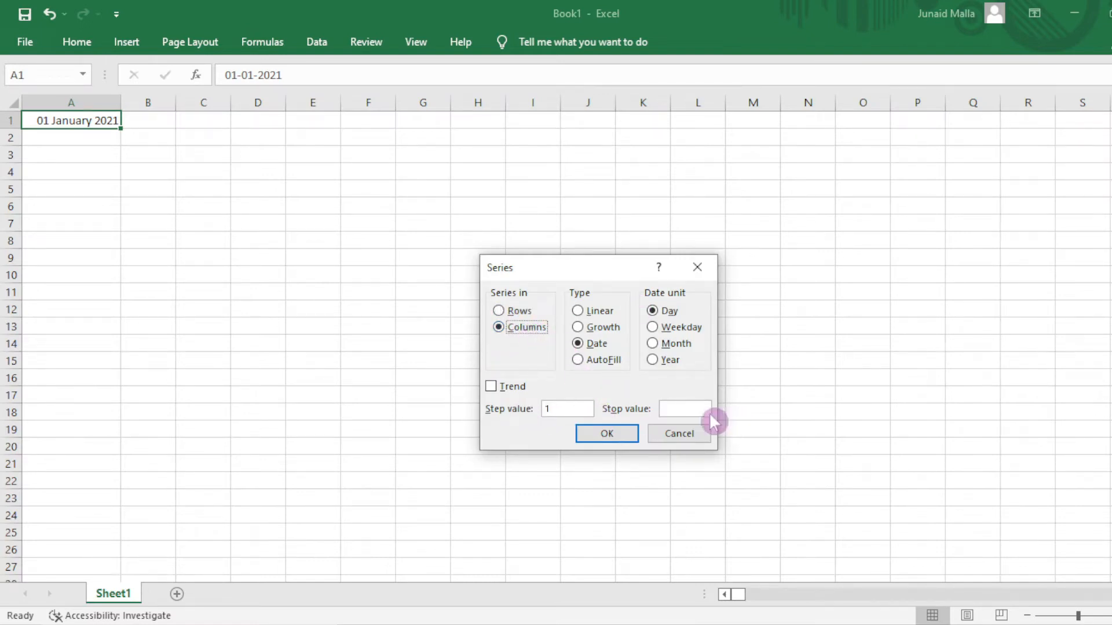
text(0)
text(1-01-2023)
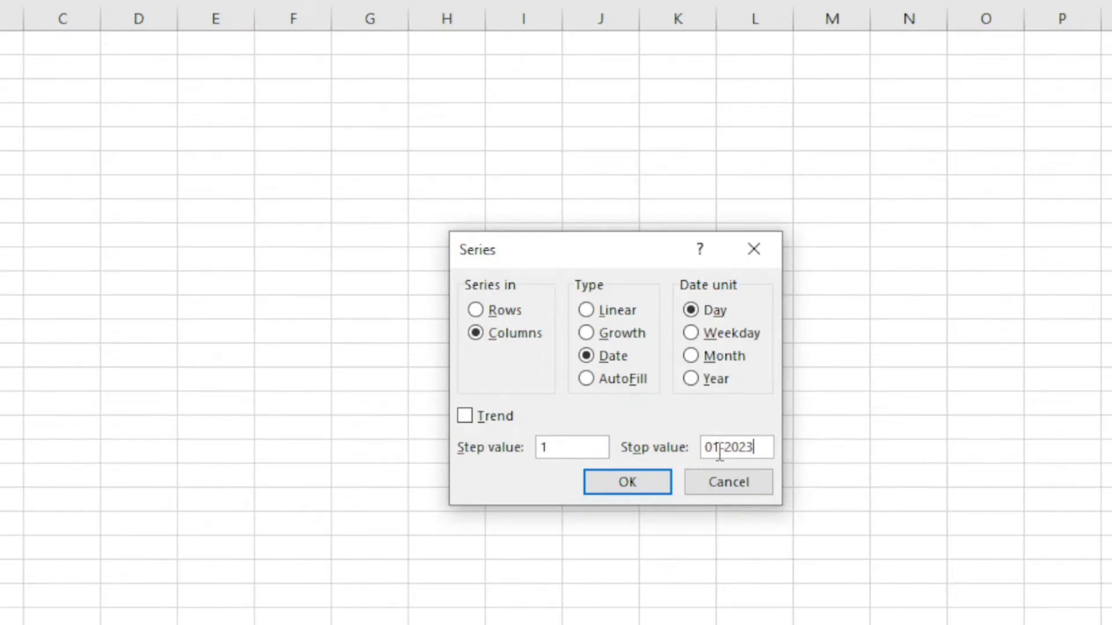
click(619, 479)
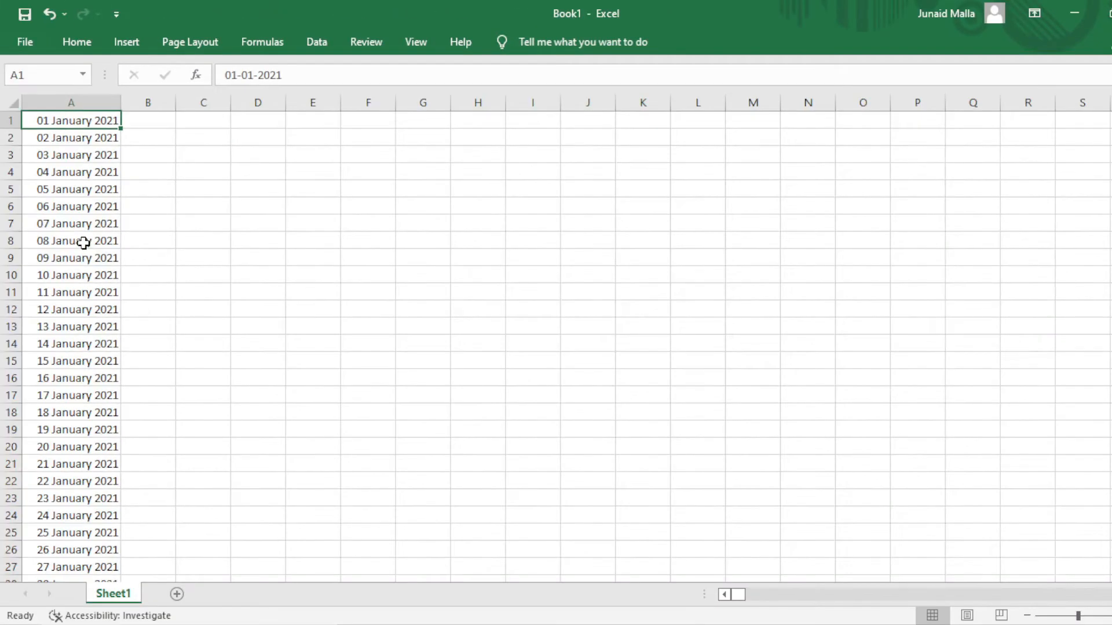
click(83, 243)
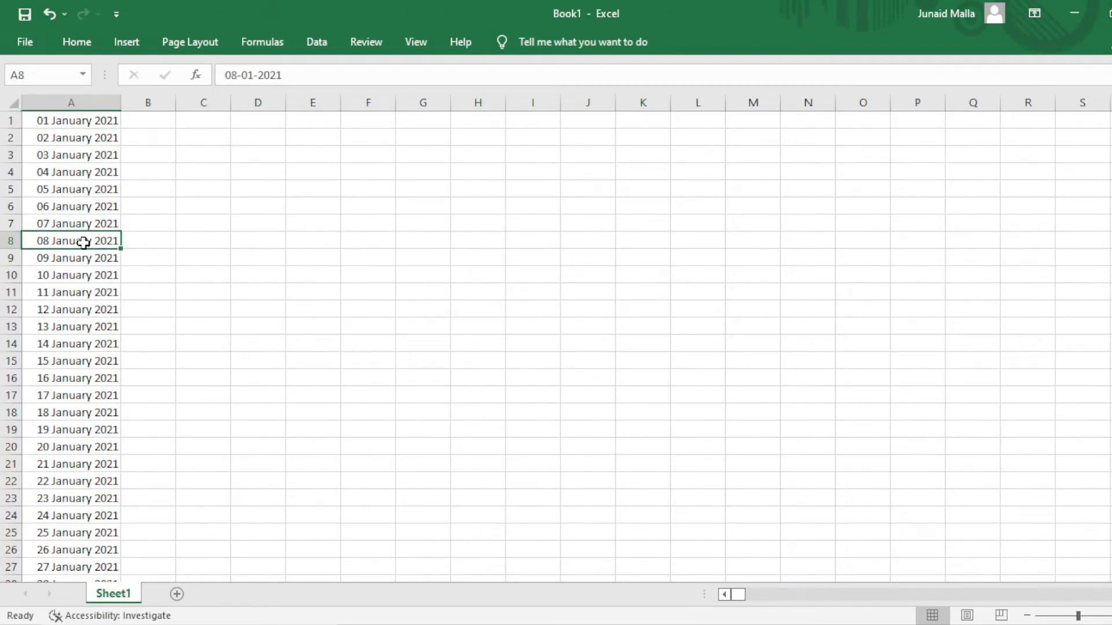
click(87, 123)
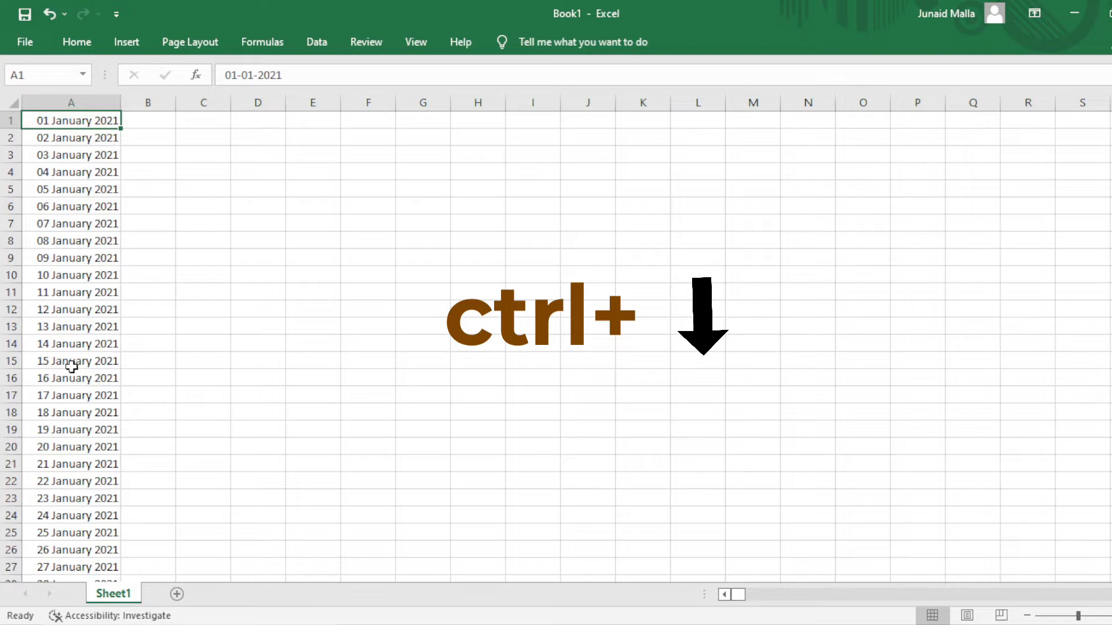
Jump to the last date in column A and AutoFit the column width.
key(ctrl+Down)
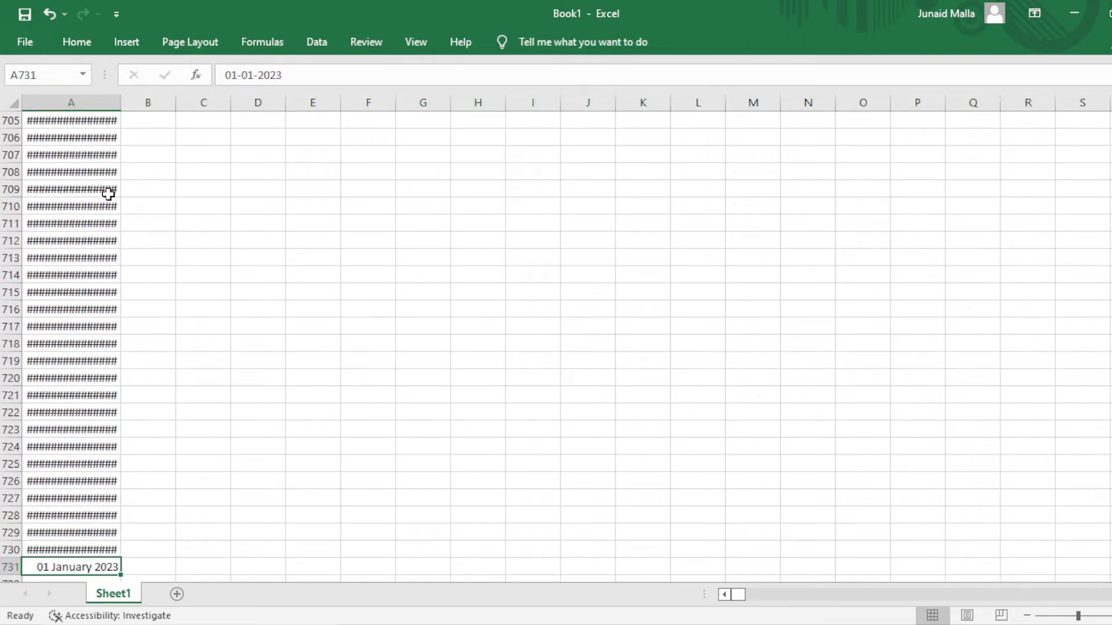
double_click(121, 102)
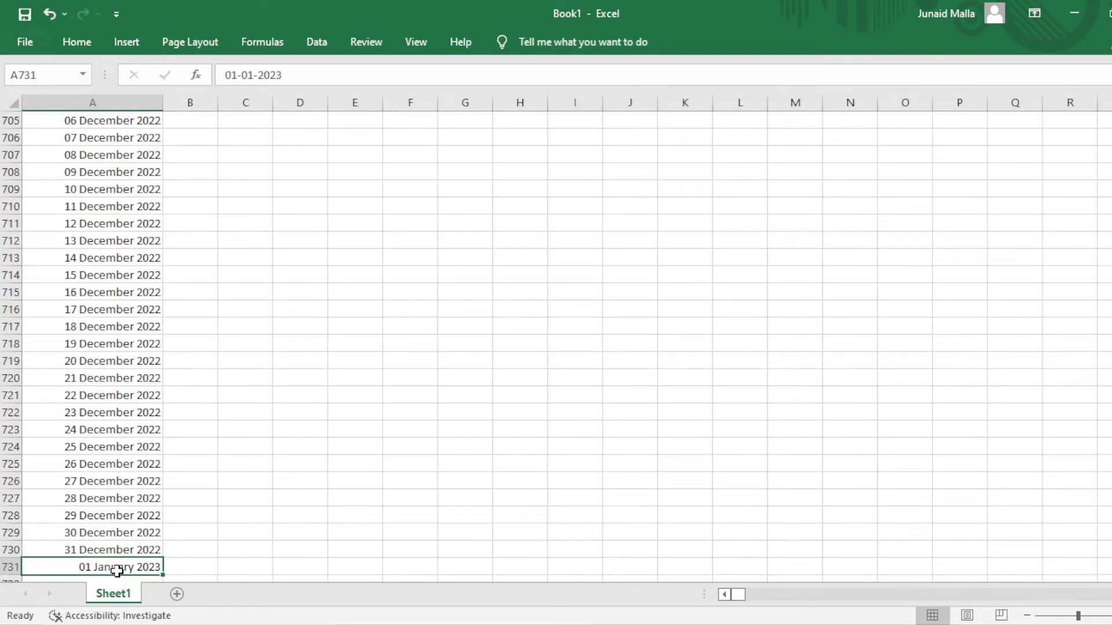
scroll(171, 561, down, 1)
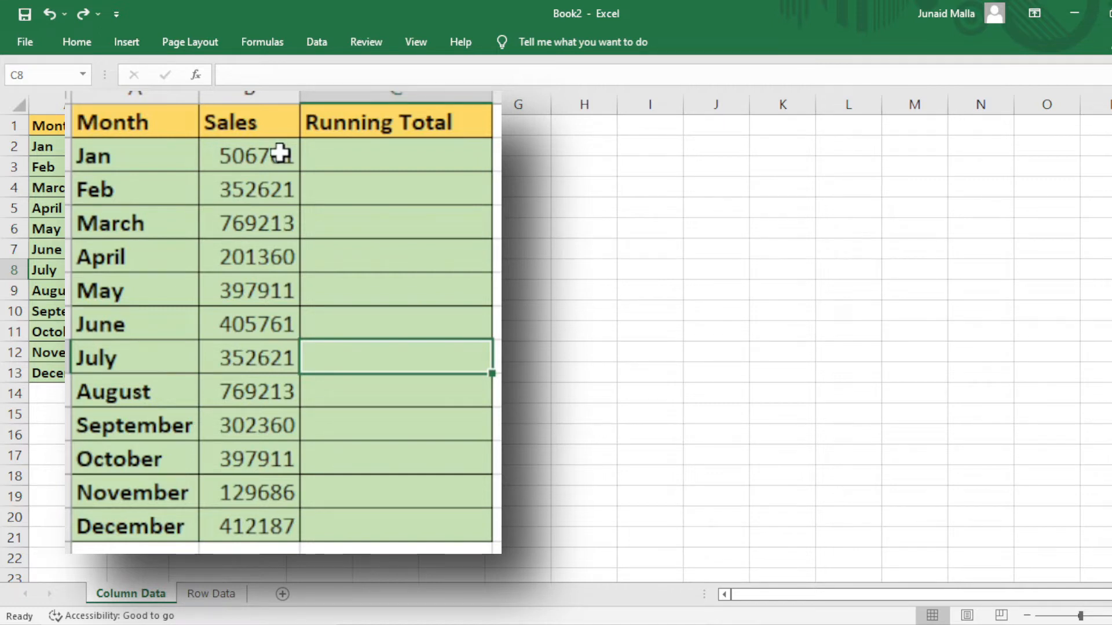
Select Sales B2:B13 and view the Quick Analysis Totals options through Running Total.
drag(138, 146, 135, 369)
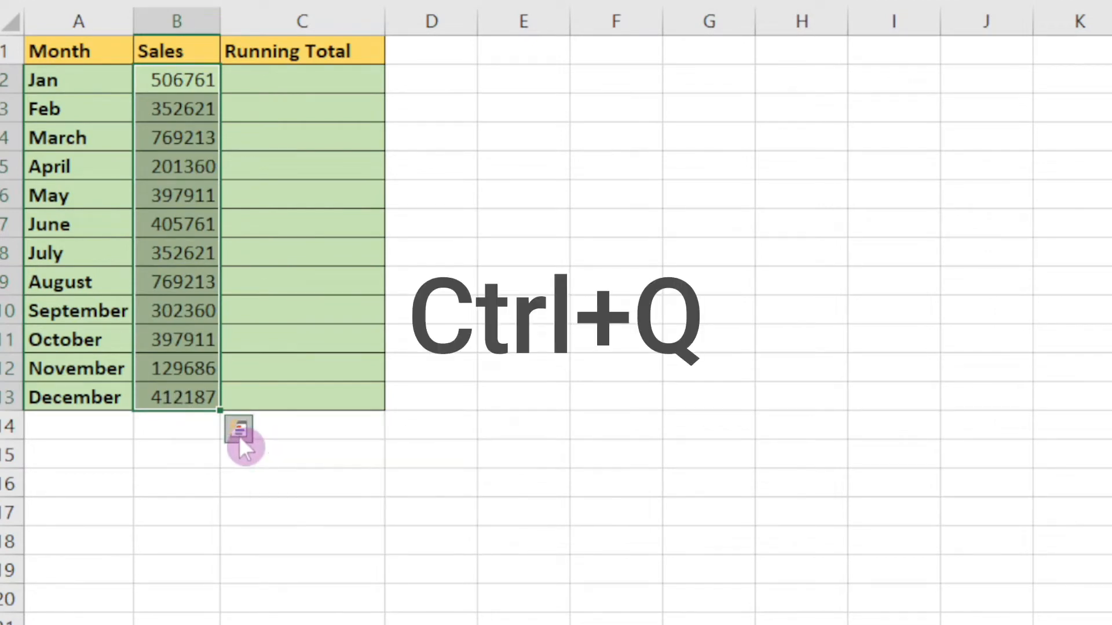
click(238, 436)
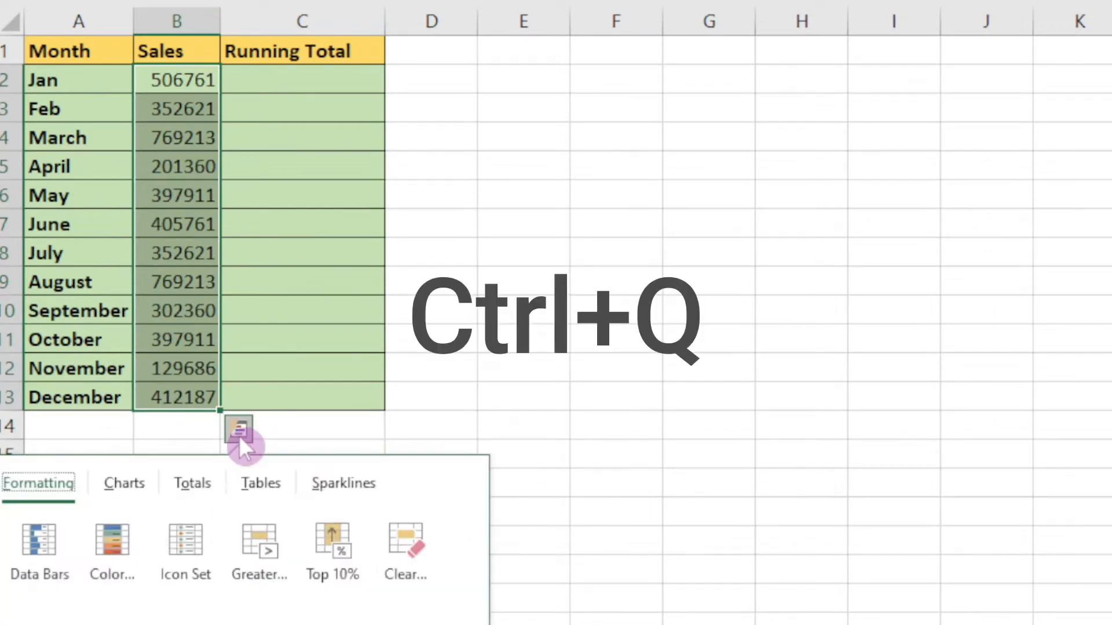
click(202, 486)
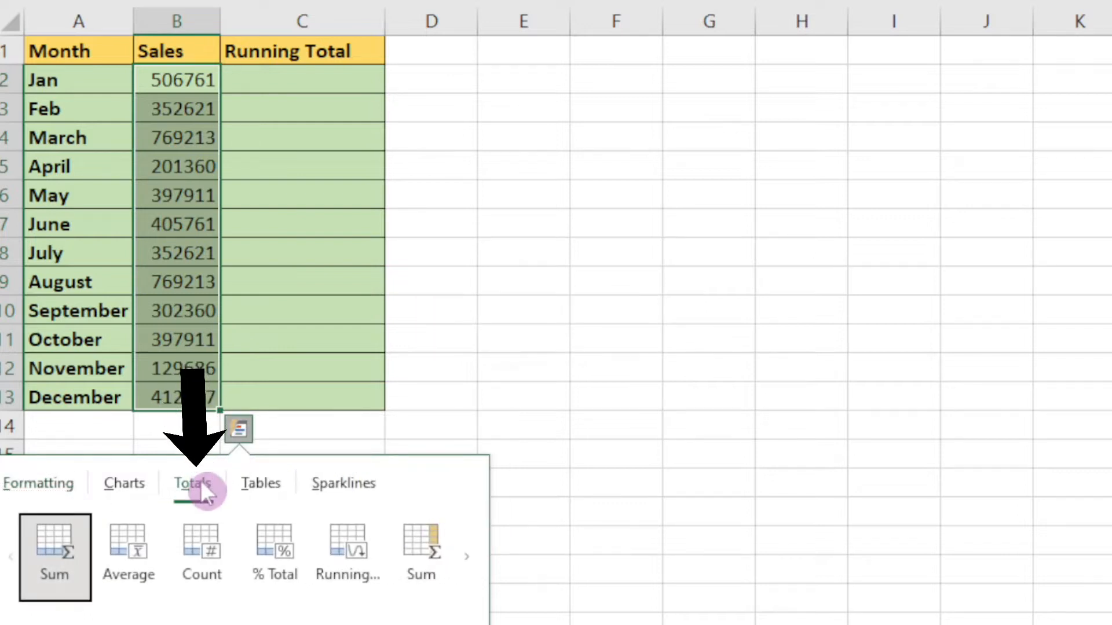
click(468, 556)
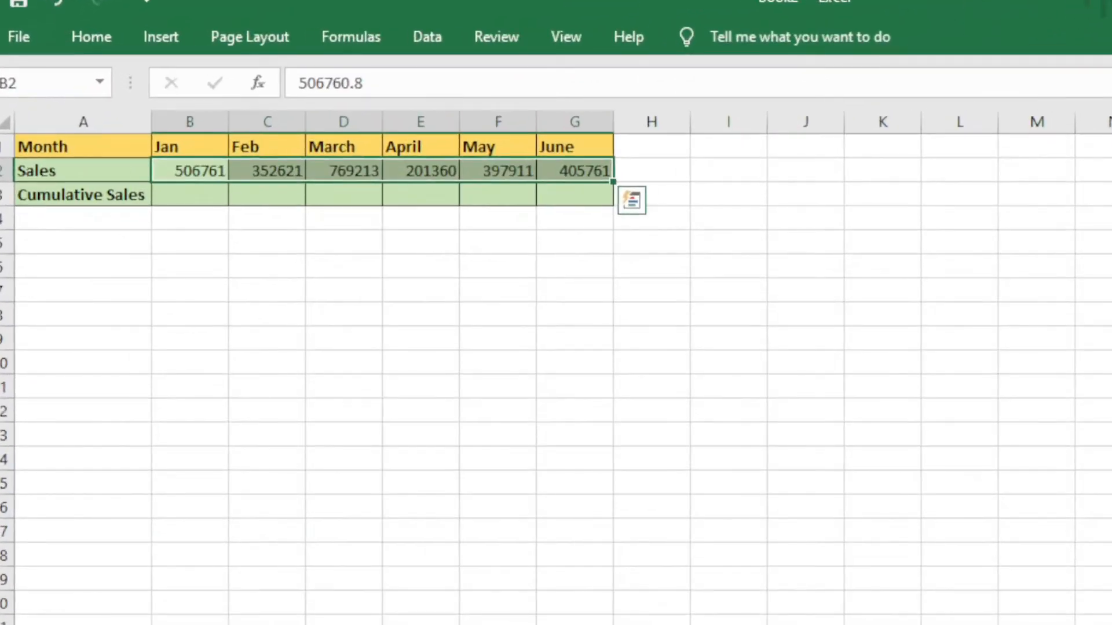
Select the Jan–June Sales row B2:G2 and browse its Quick Analysis Totals options.
click(676, 409)
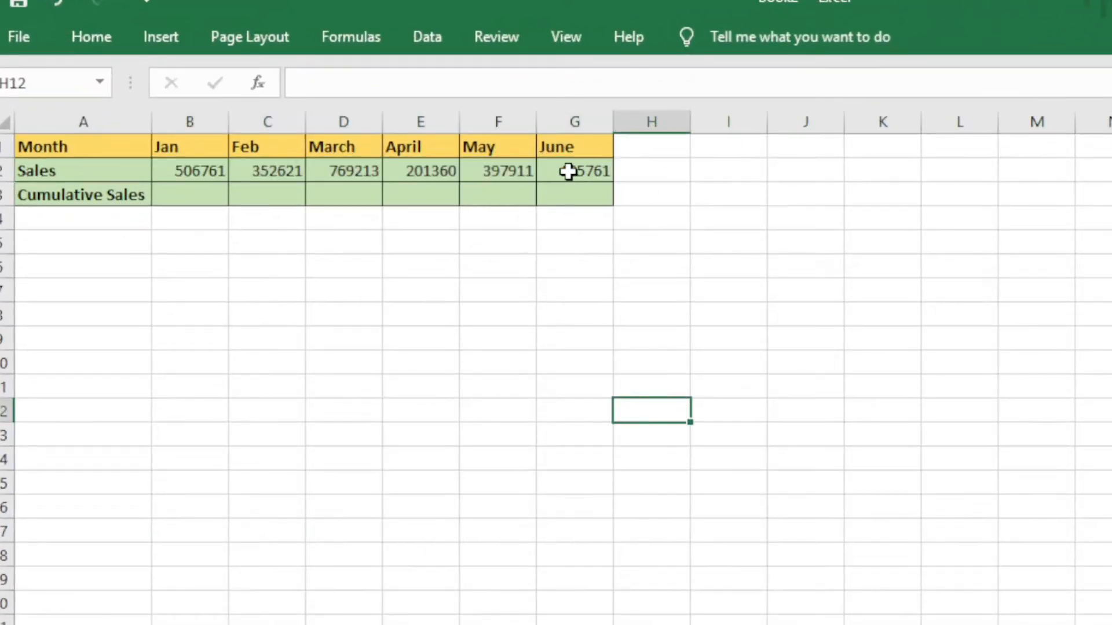
drag(568, 171, 166, 169)
click(640, 209)
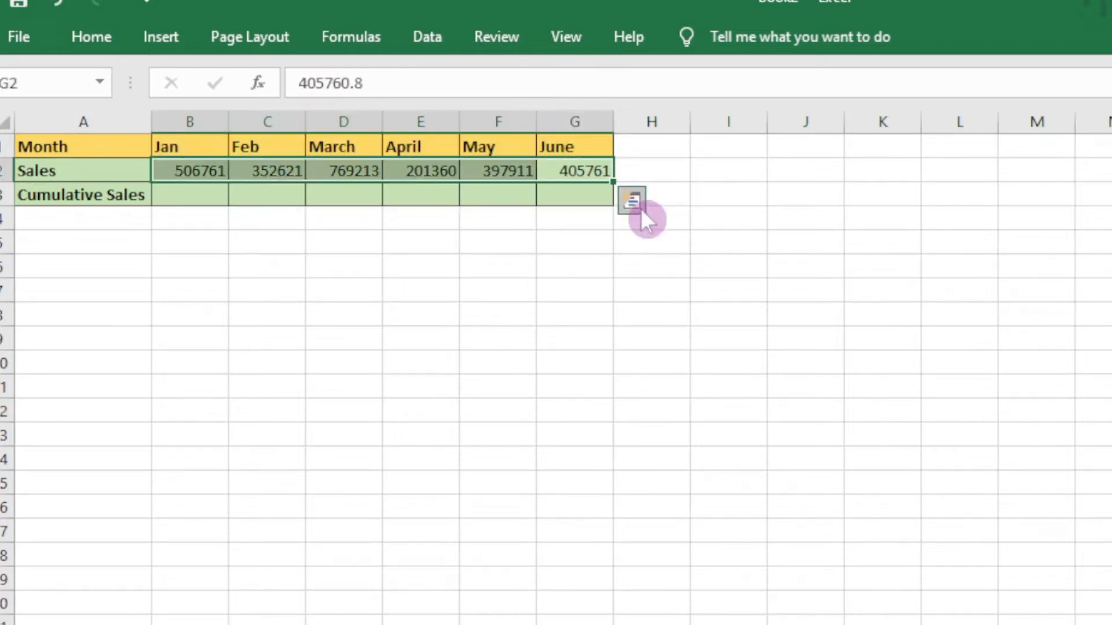
click(641, 210)
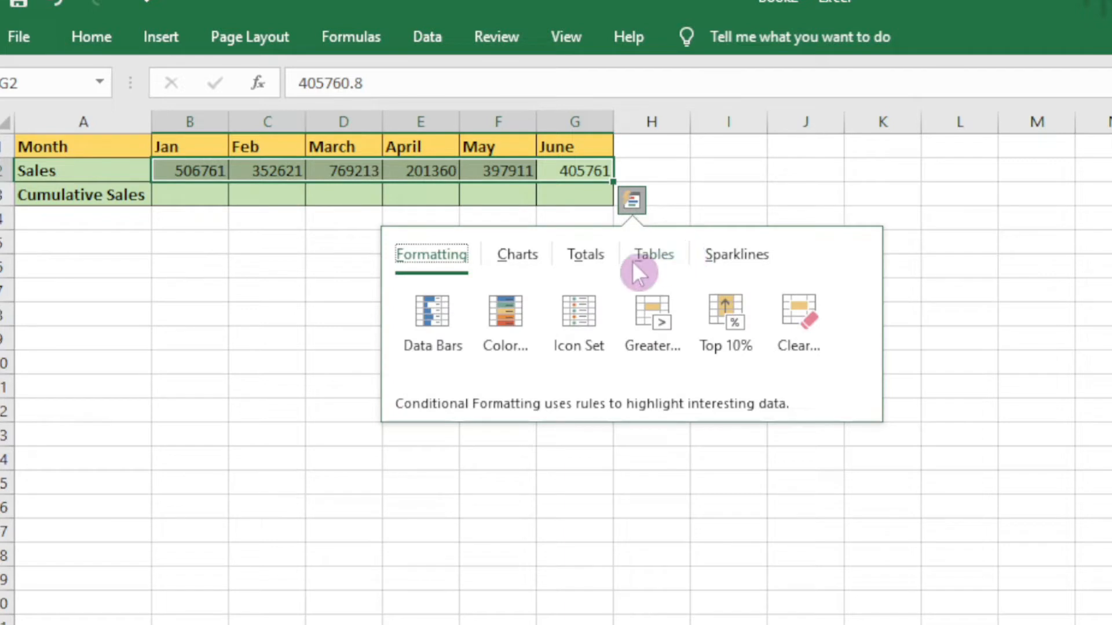
click(591, 261)
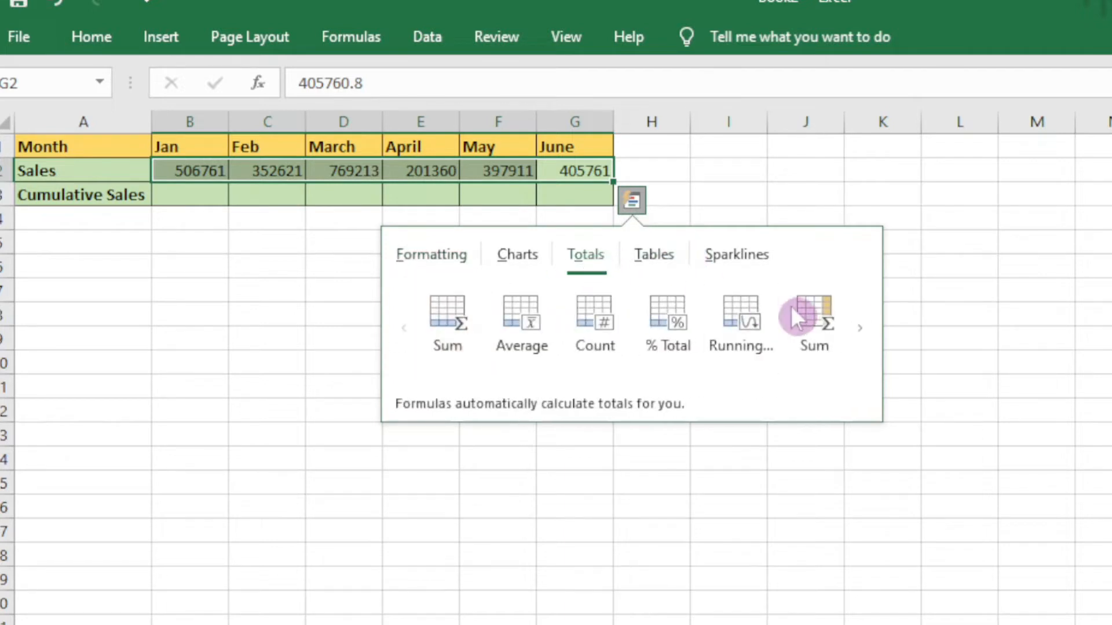
click(857, 326)
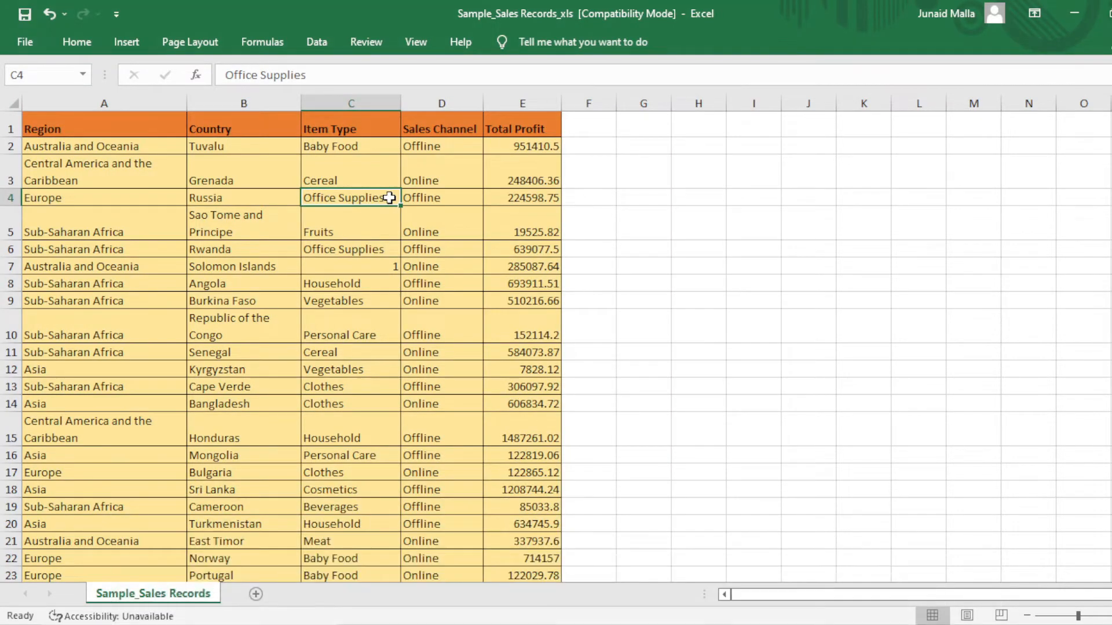
scroll(387, 203, down, 8)
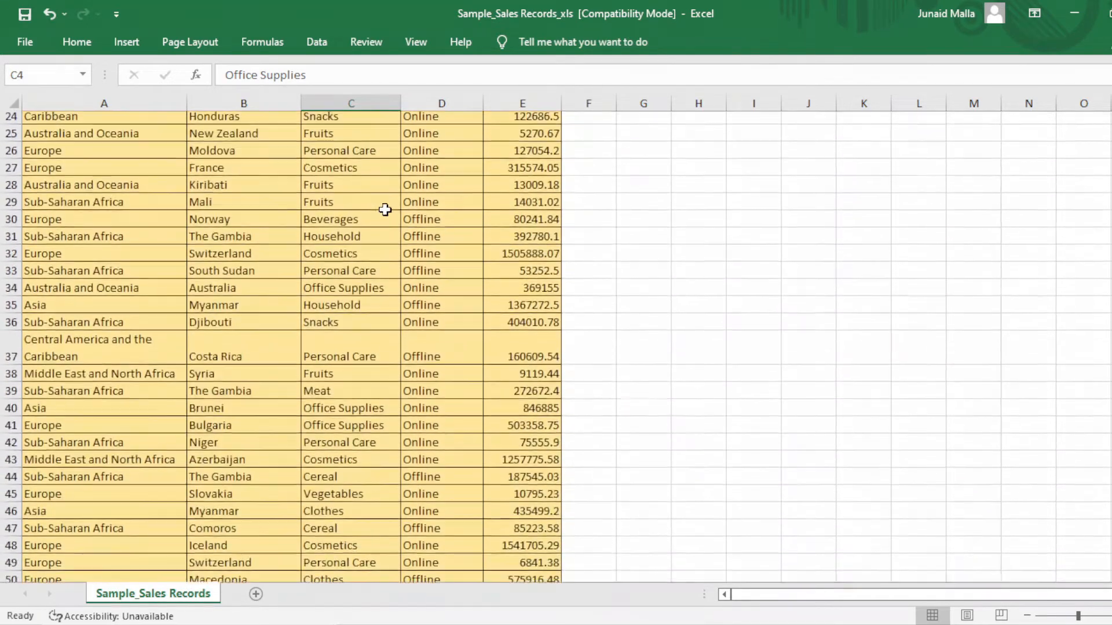
Check the transposed headers Region, Country, Item Type, Sales Channel, Total Profit in A1:A5.
scroll(385, 209, up, 5)
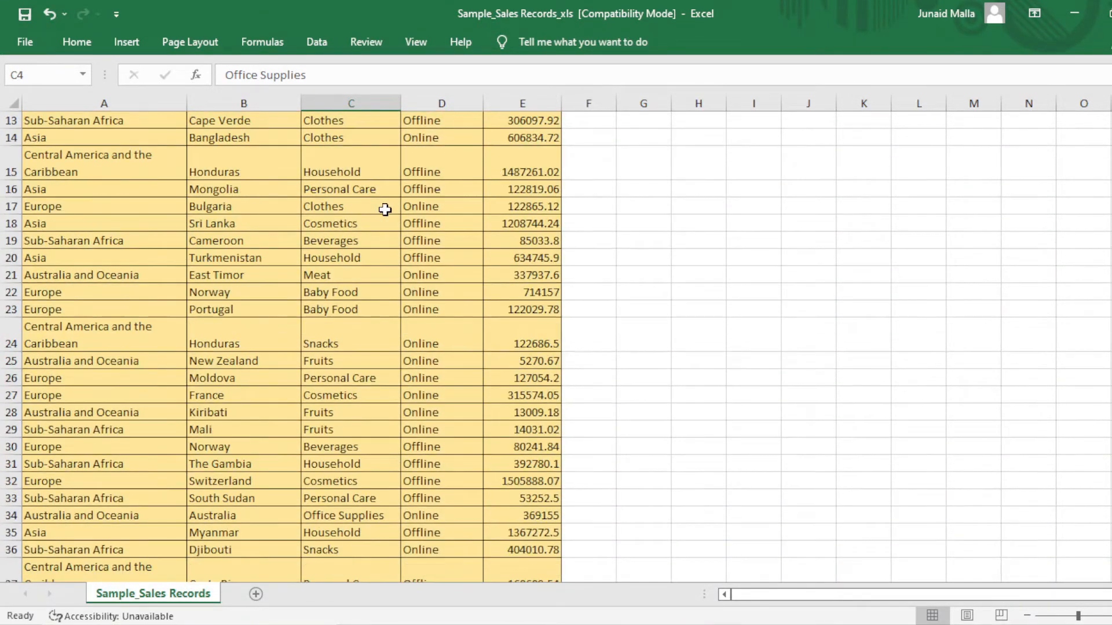
scroll(385, 210, down, 4)
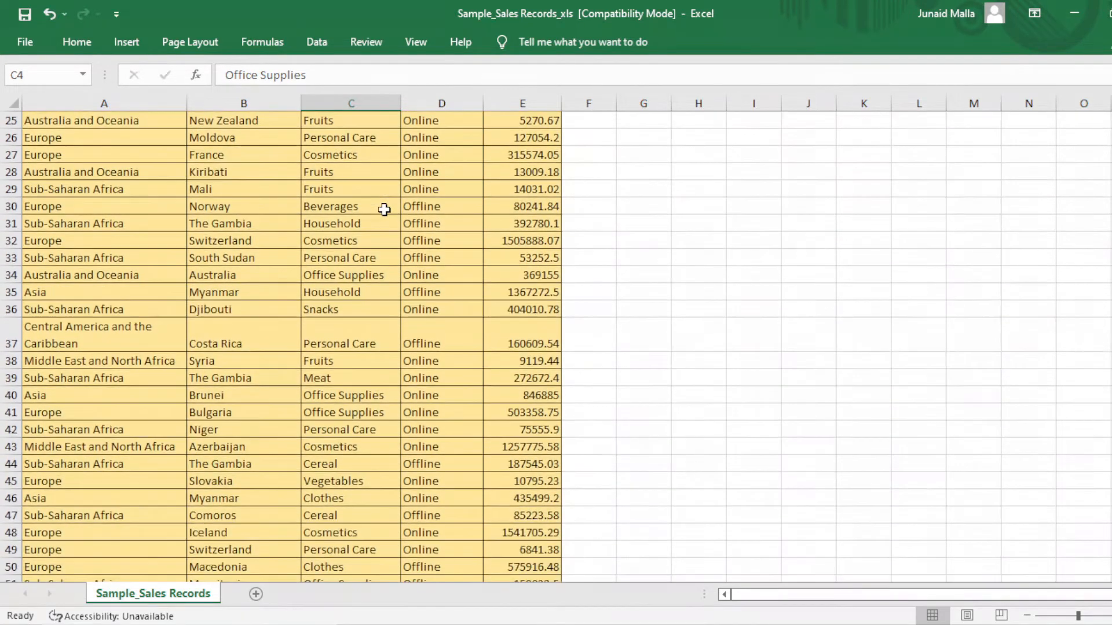
scroll(385, 210, up, 2)
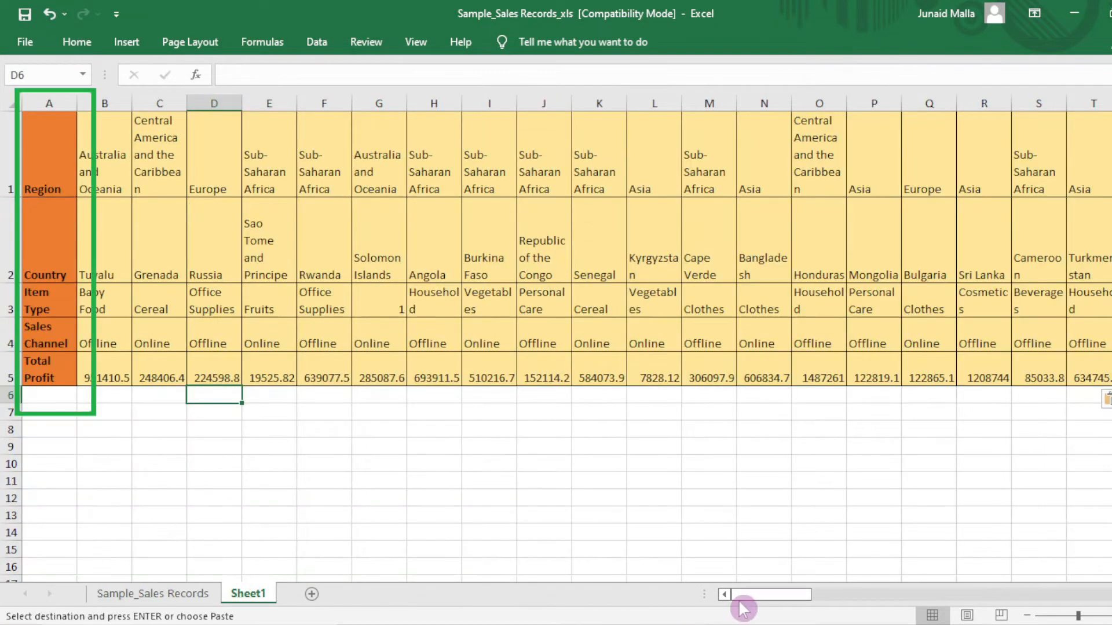
mouse_move(757, 604)
mouse_down()
mouse_move(834, 603)
mouse_move(757, 599)
mouse_up()
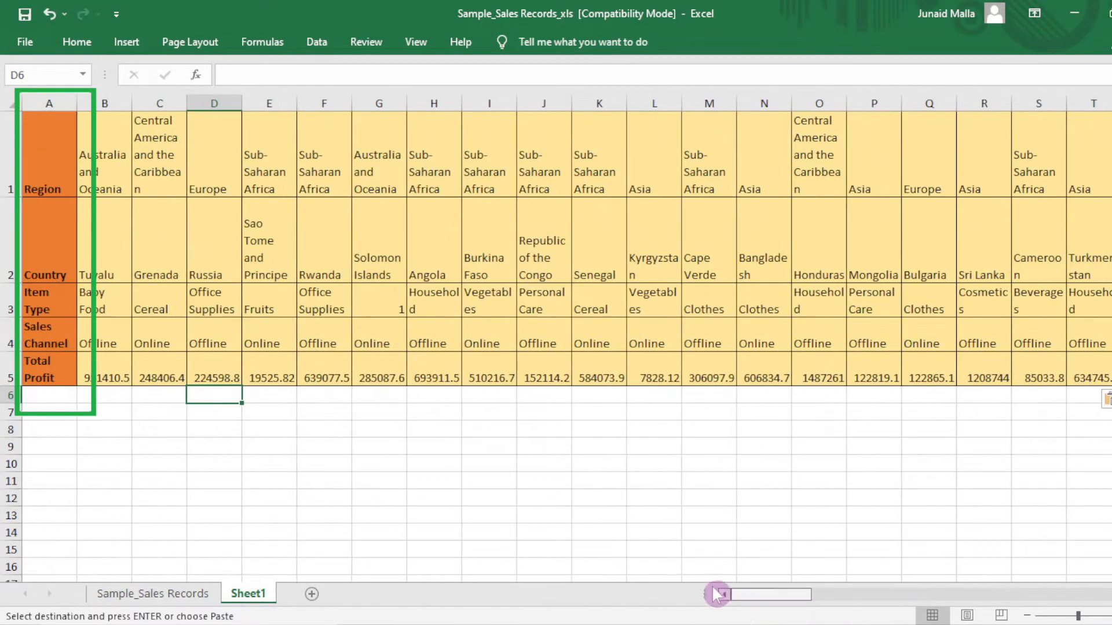
click(48, 186)
click(49, 272)
click(39, 311)
click(45, 343)
click(47, 371)
drag(775, 594, 832, 600)
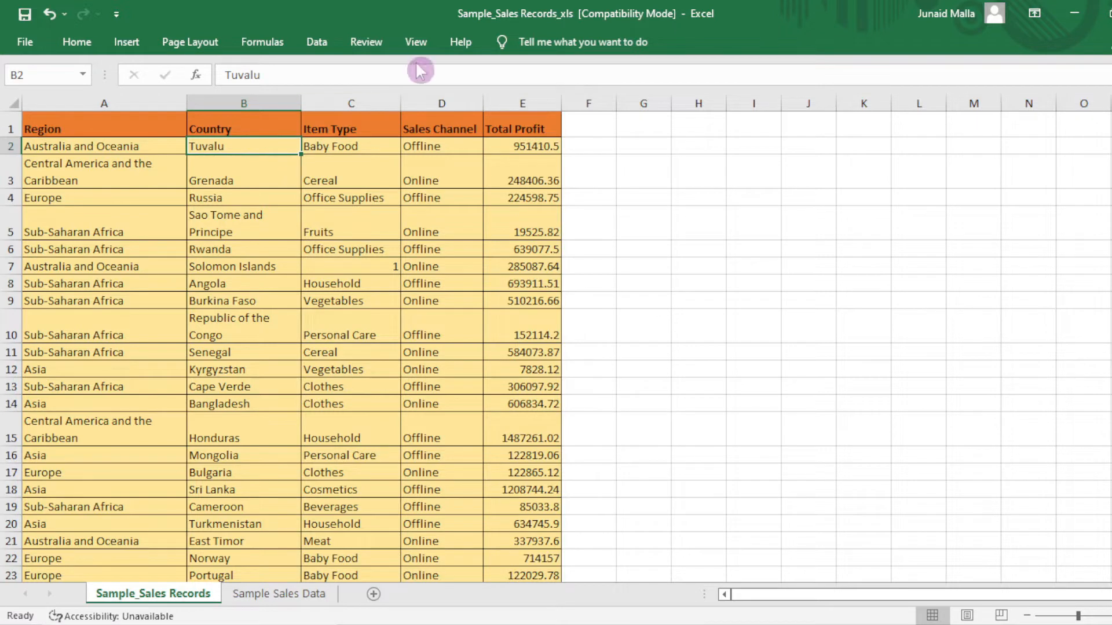
Freeze panes at B2 to lock the header row and Region column.
click(411, 46)
click(694, 115)
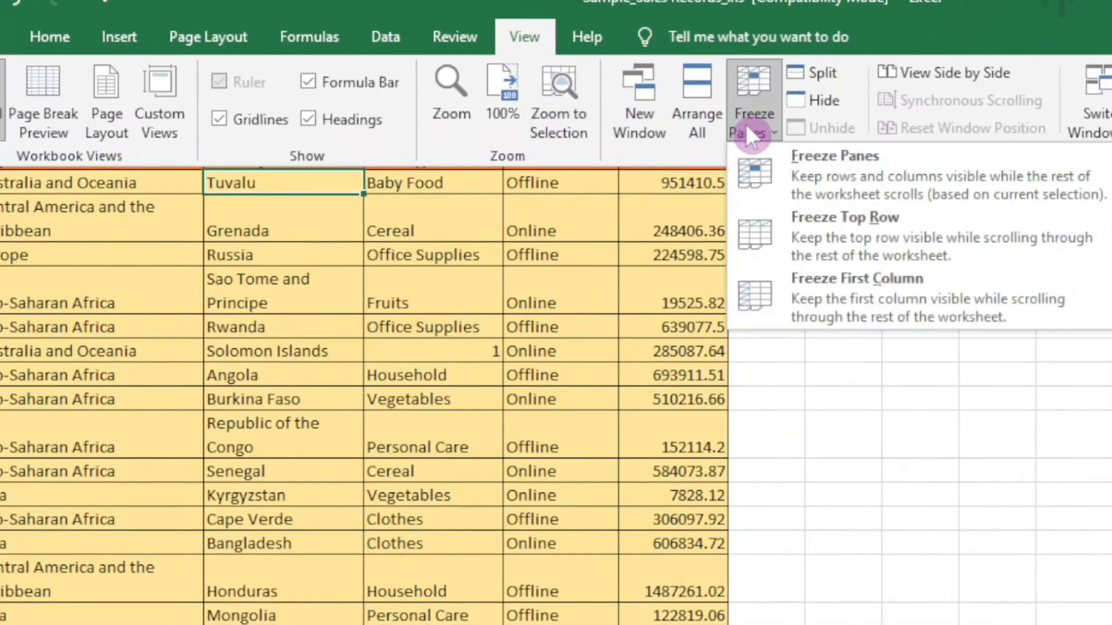
click(823, 178)
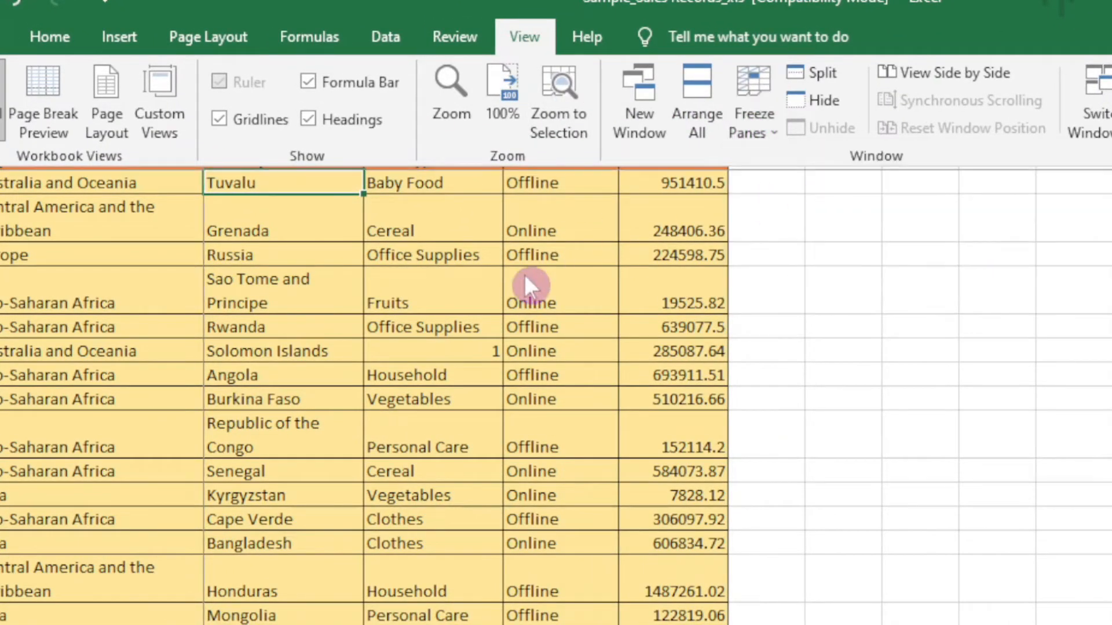
scroll(528, 232, down, 3)
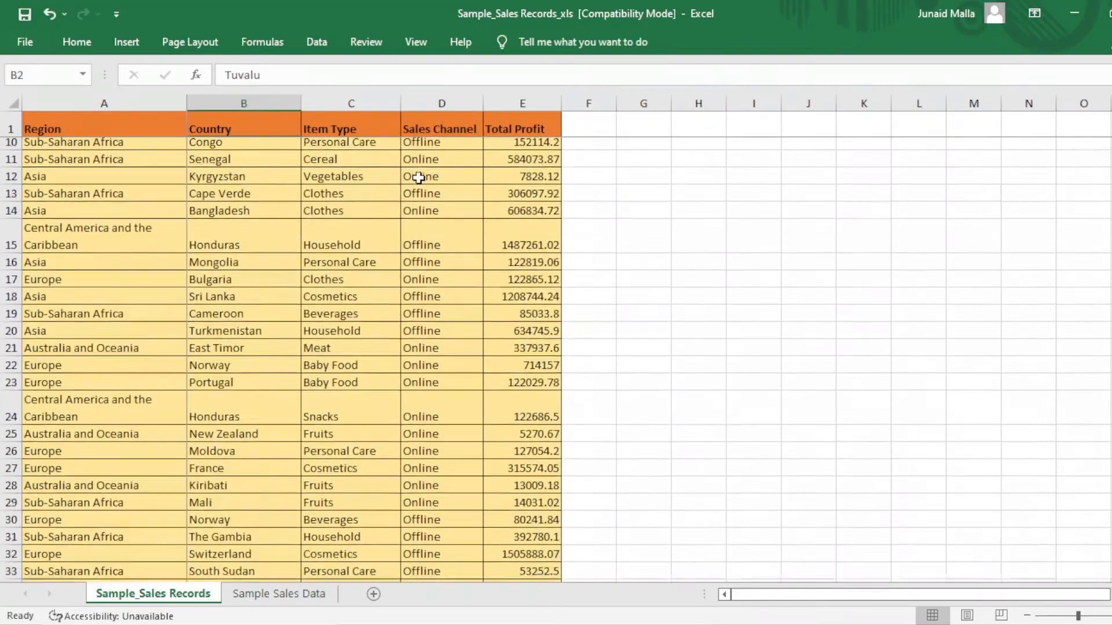
scroll(418, 177, down, 2)
Scroll vertically and horizontally to confirm the header row and Region column stay fixed.
scroll(405, 185, up, 5)
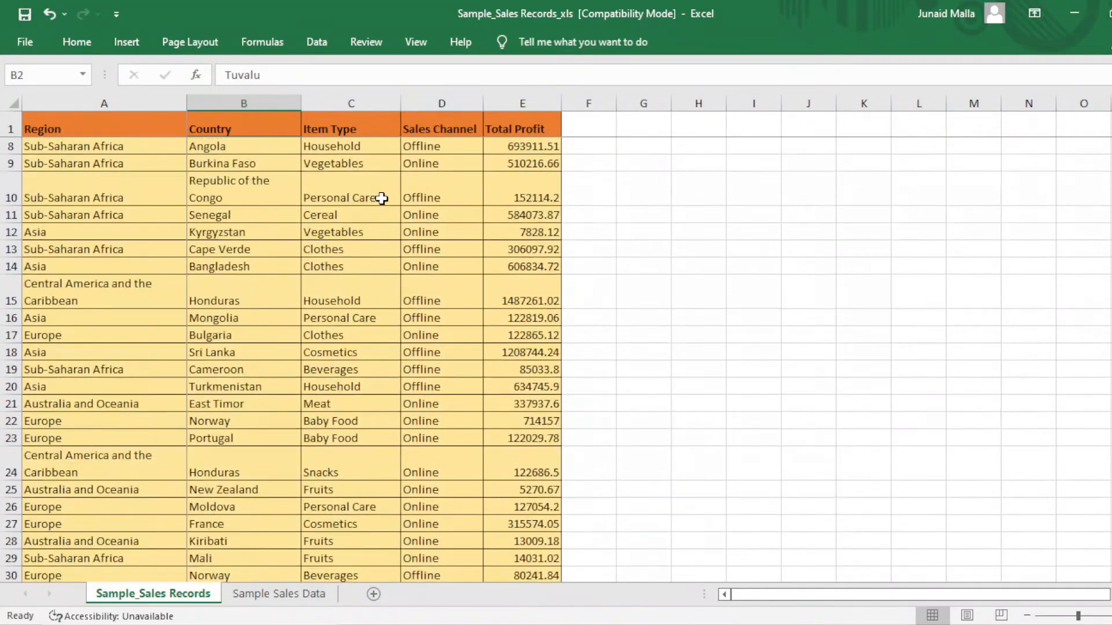
scroll(382, 199, down, 4)
scroll(382, 199, up, 4)
scroll(381, 198, down, 5)
scroll(399, 198, up, 3)
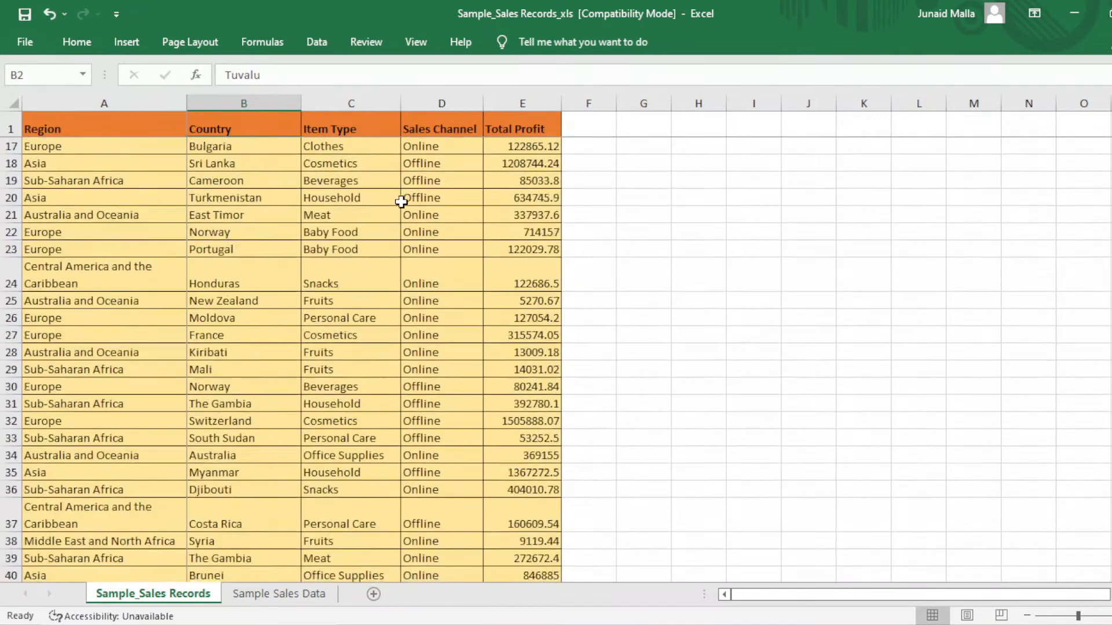
drag(810, 595, 725, 598)
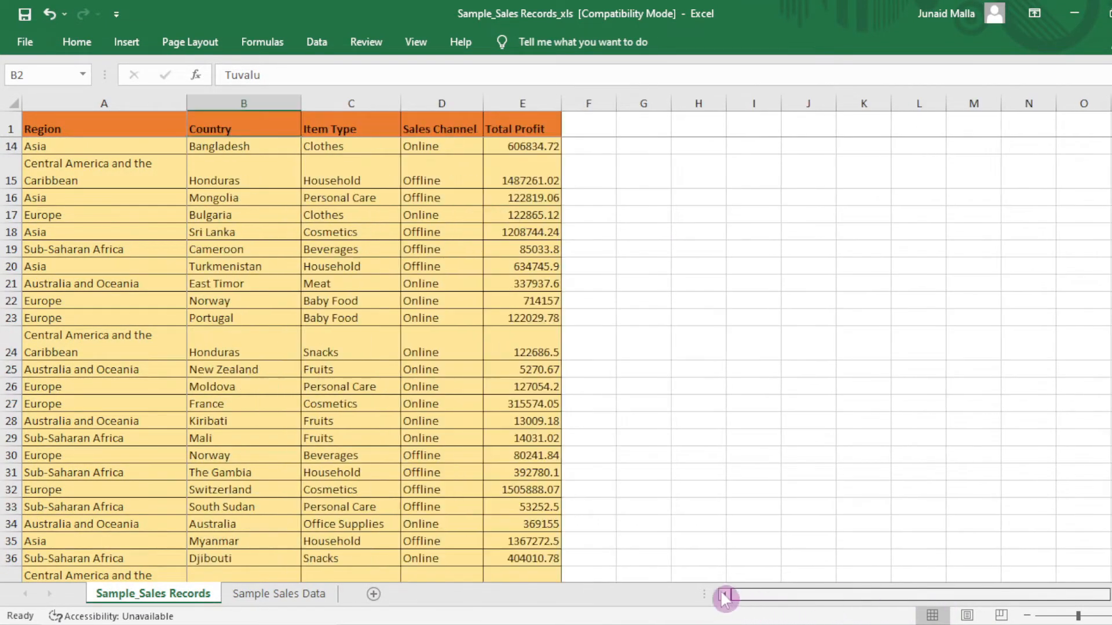
scroll(303, 401, up, 1)
scroll(303, 401, down, 1)
drag(802, 599, 884, 601)
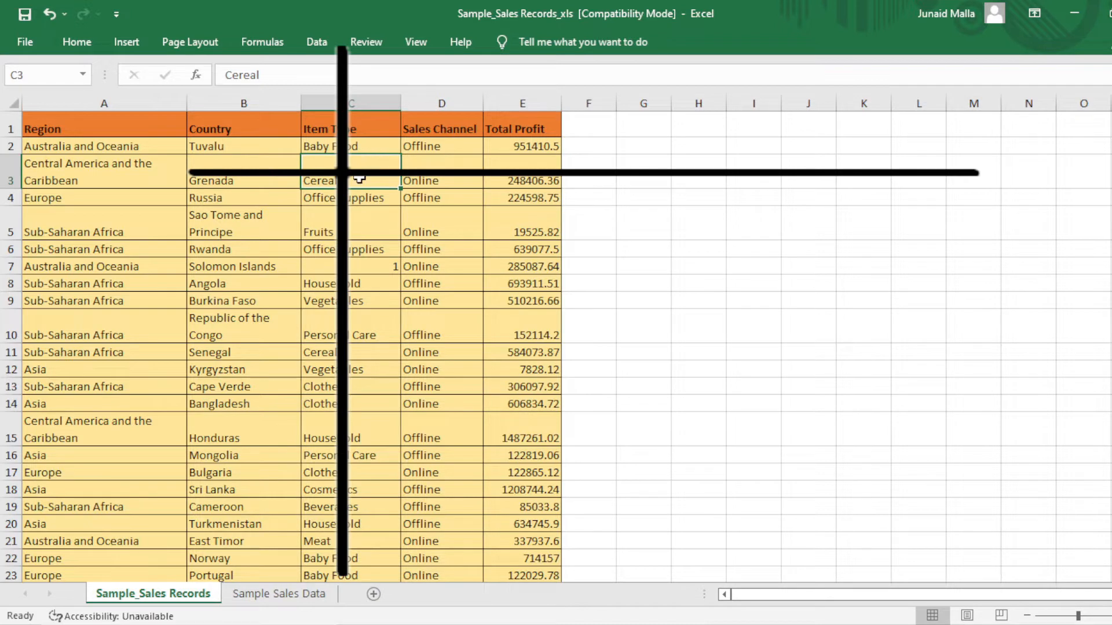
Freeze panes at C3 so rows 1–2 and Region/Country columns stay fixed, then scroll to verify.
click(423, 46)
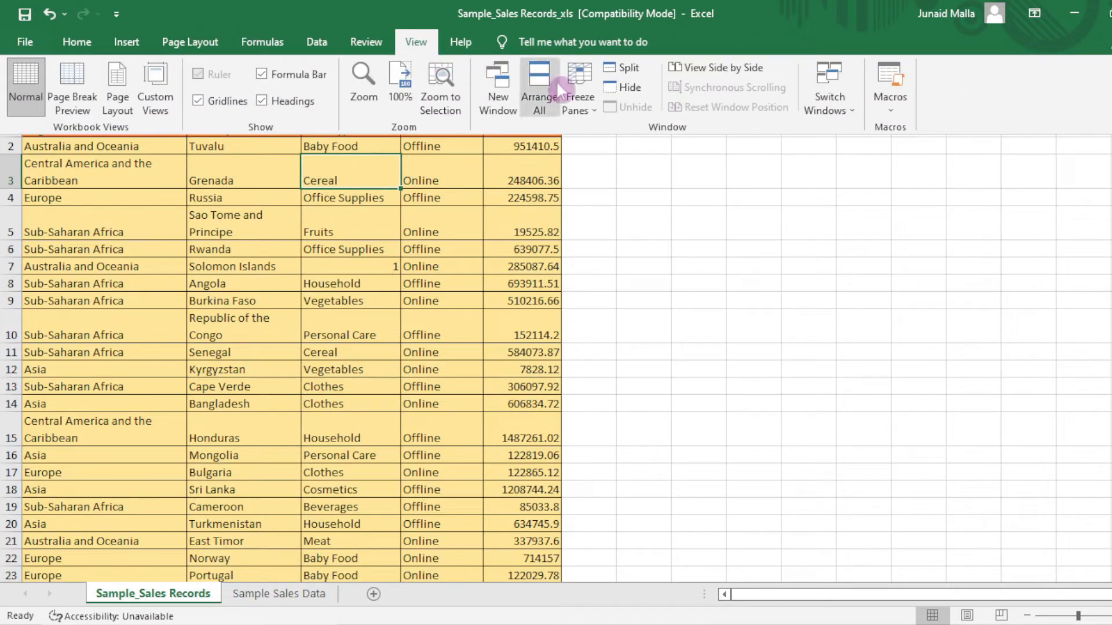
click(576, 99)
click(617, 141)
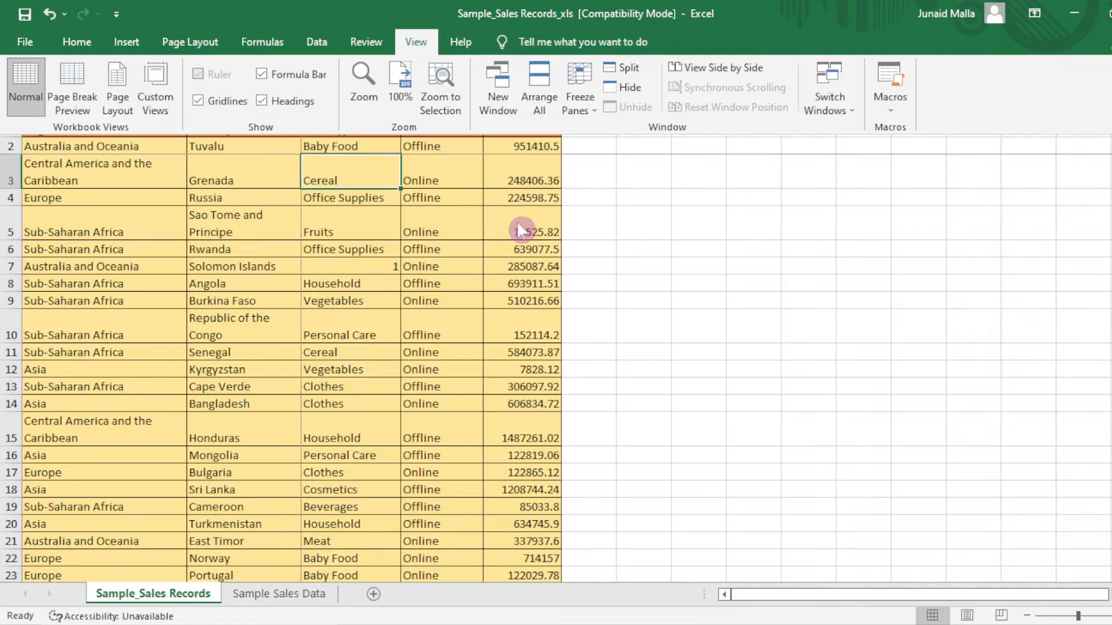
scroll(519, 230, down, 3)
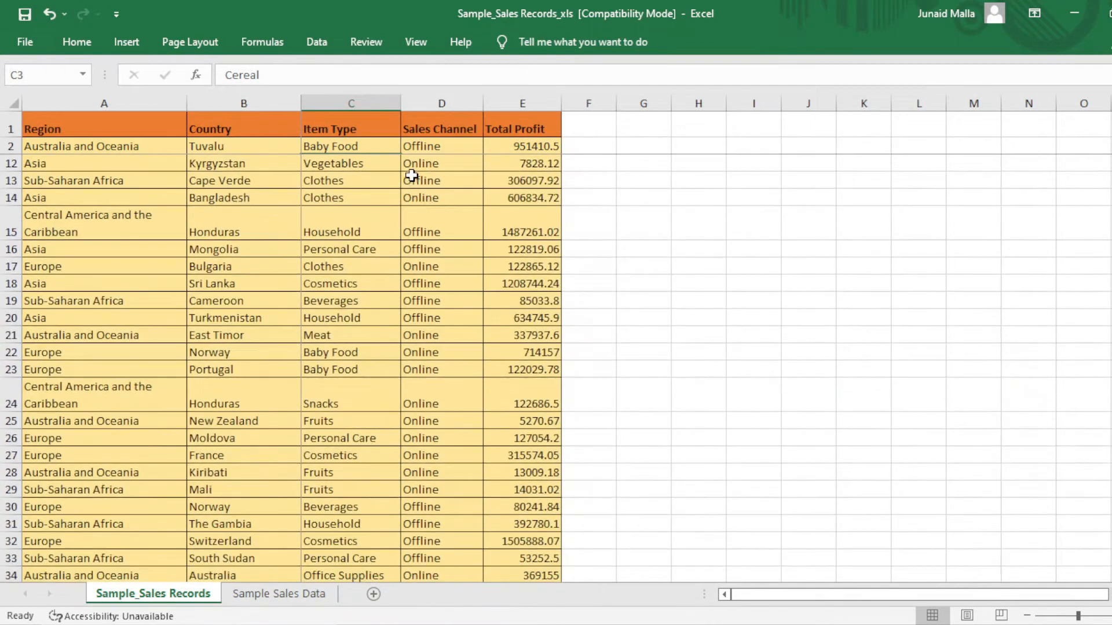
scroll(484, 181, down, 4)
scroll(670, 426, up, 5)
scroll(431, 276, up, 3)
drag(770, 592, 759, 619)
Replace the C3 freeze with Freeze Top Row and scroll to confirm the header stays put.
click(243, 283)
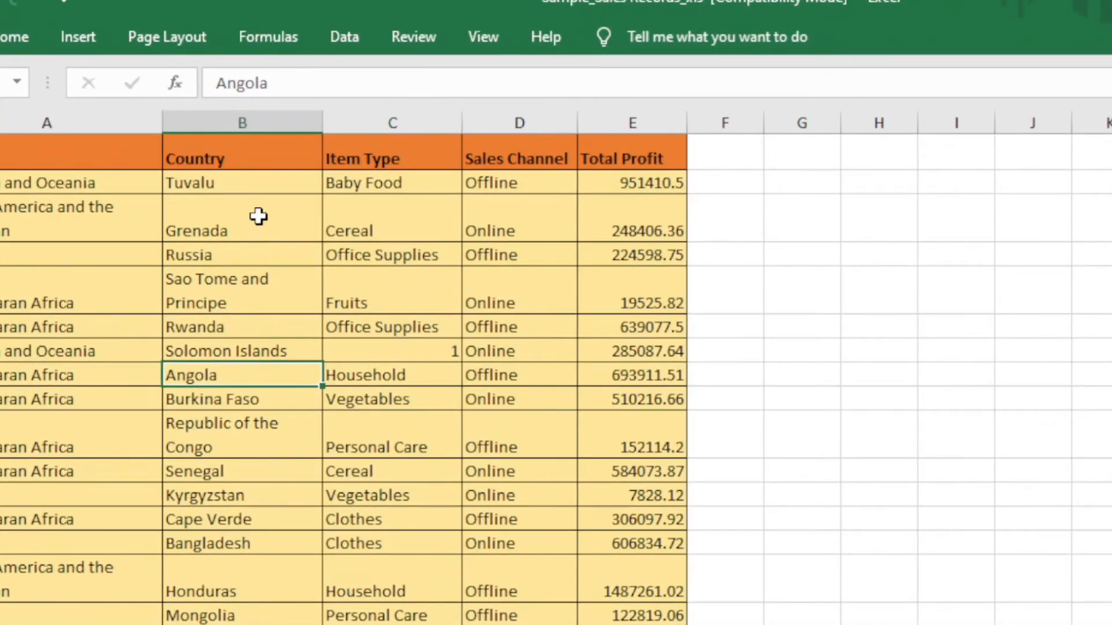
click(496, 41)
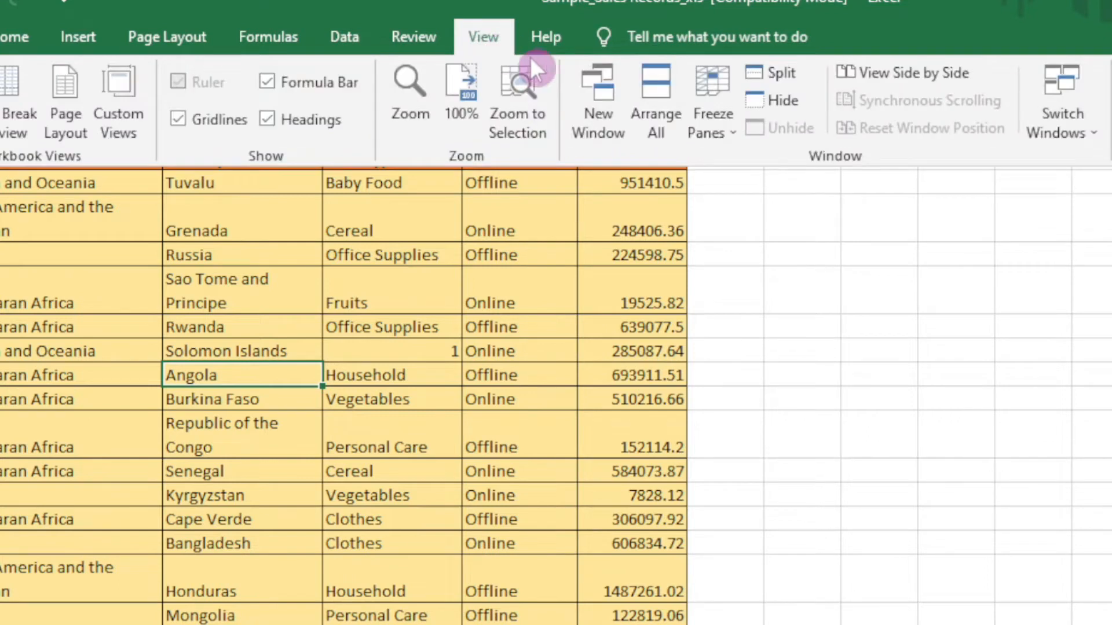
click(711, 119)
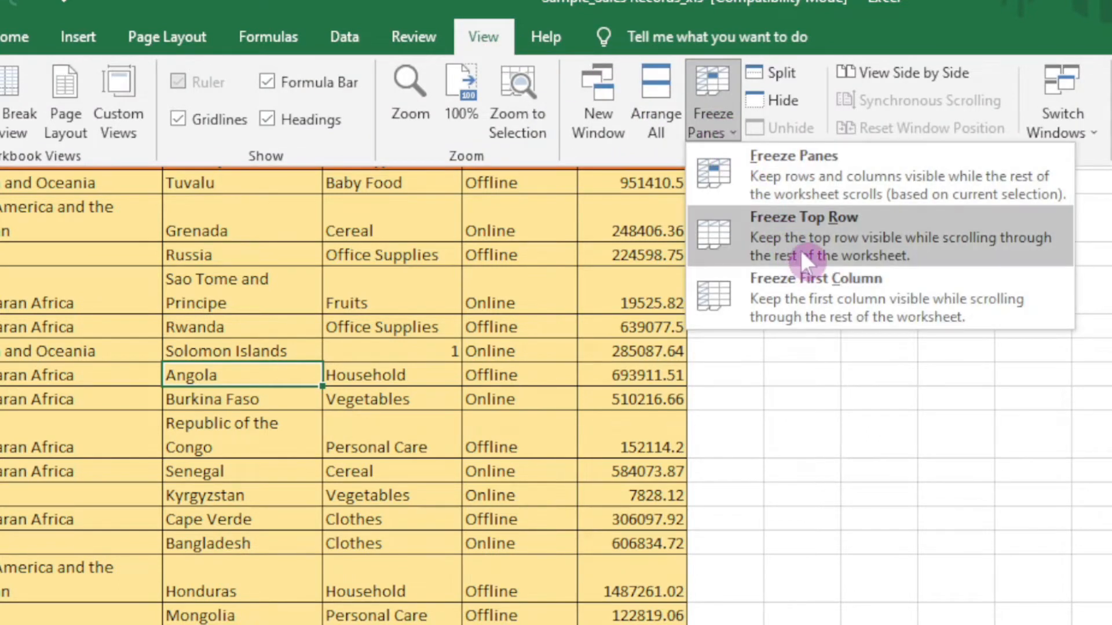
click(820, 245)
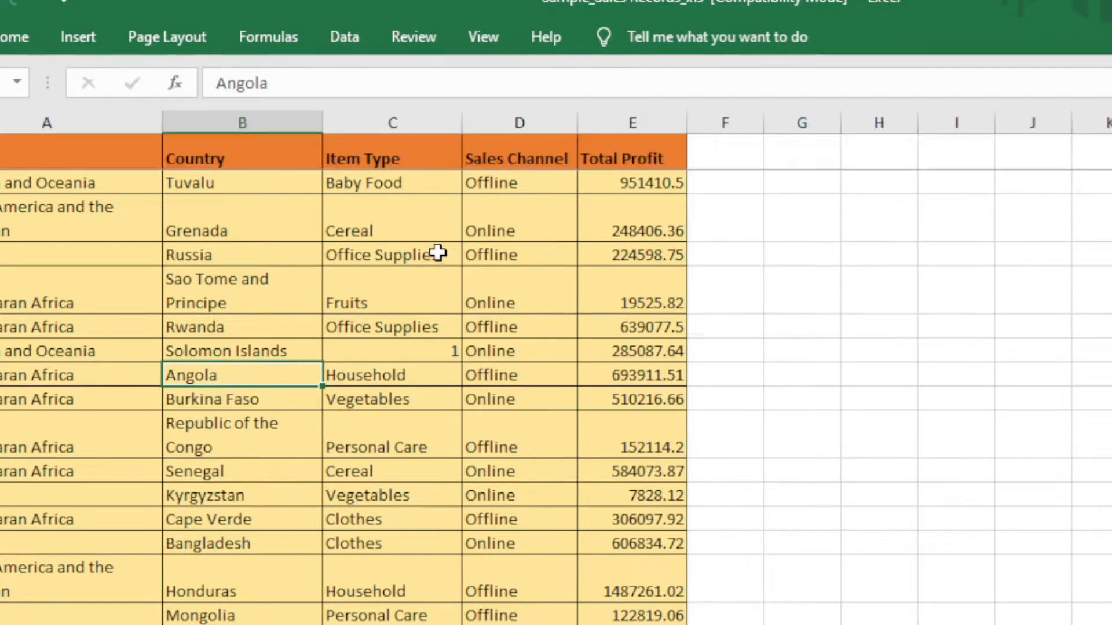
scroll(438, 254, down, 6)
scroll(429, 315, up, 6)
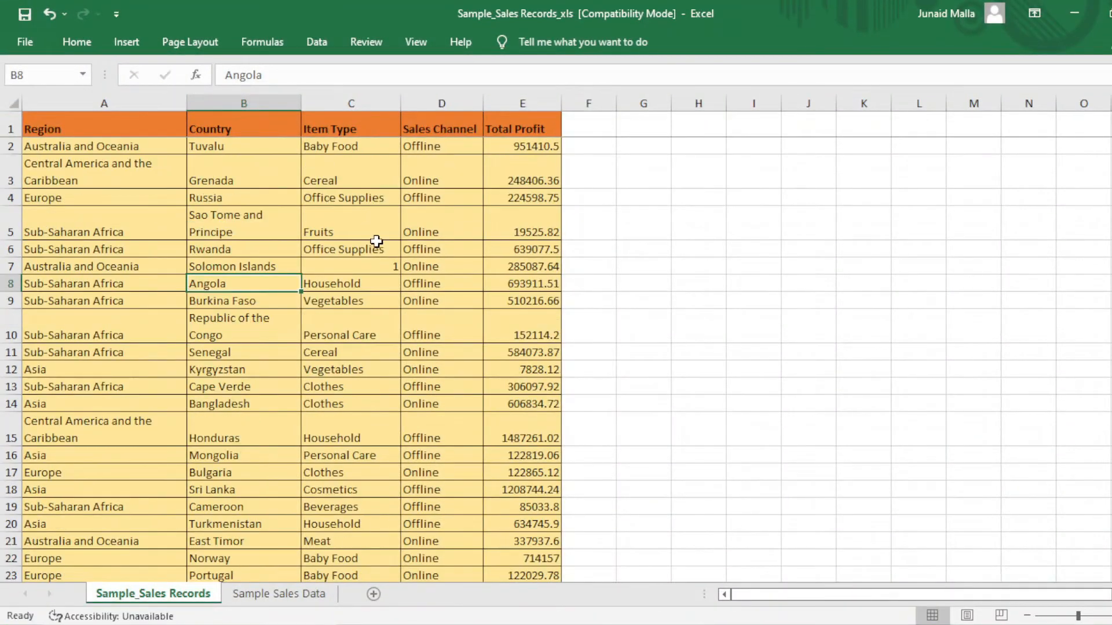
click(376, 246)
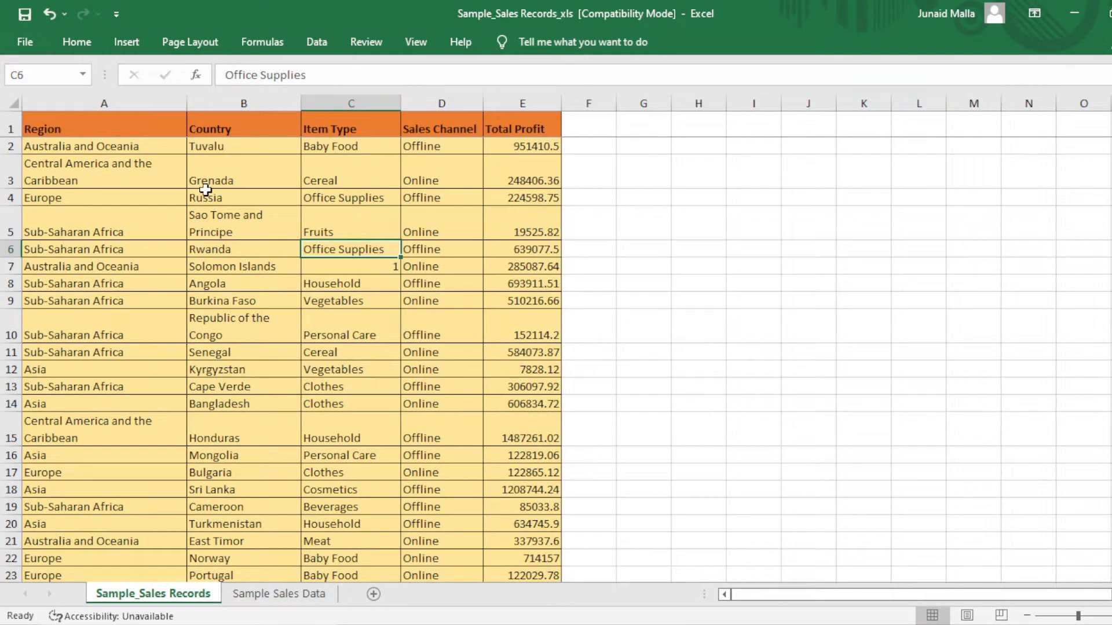
Switch the freeze to Freeze First Column and scroll to check the first column stays fixed.
click(410, 43)
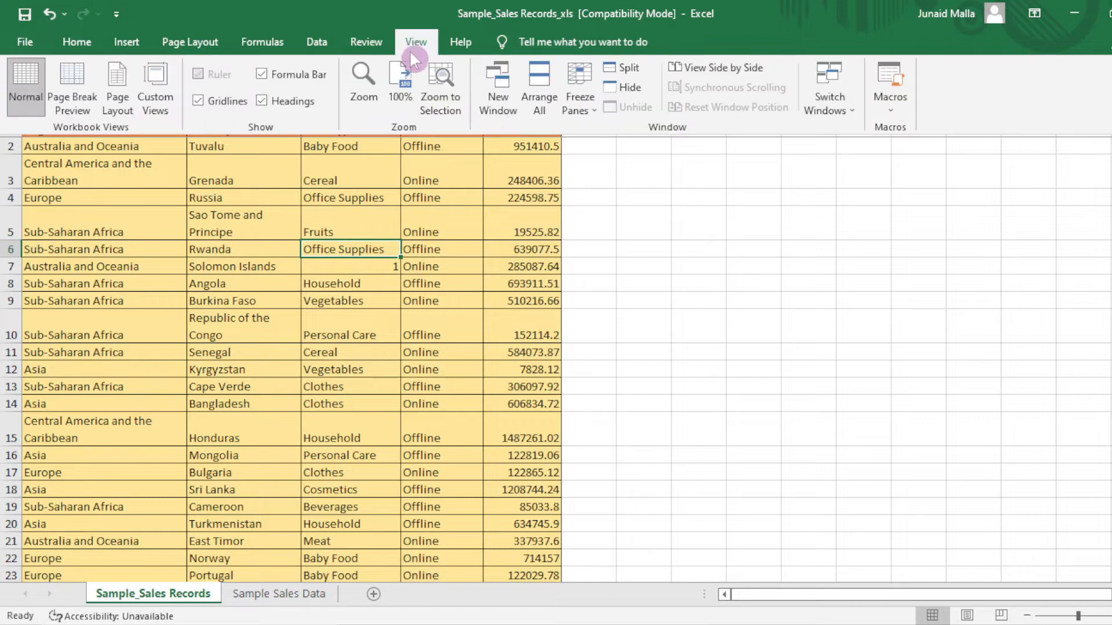
click(573, 108)
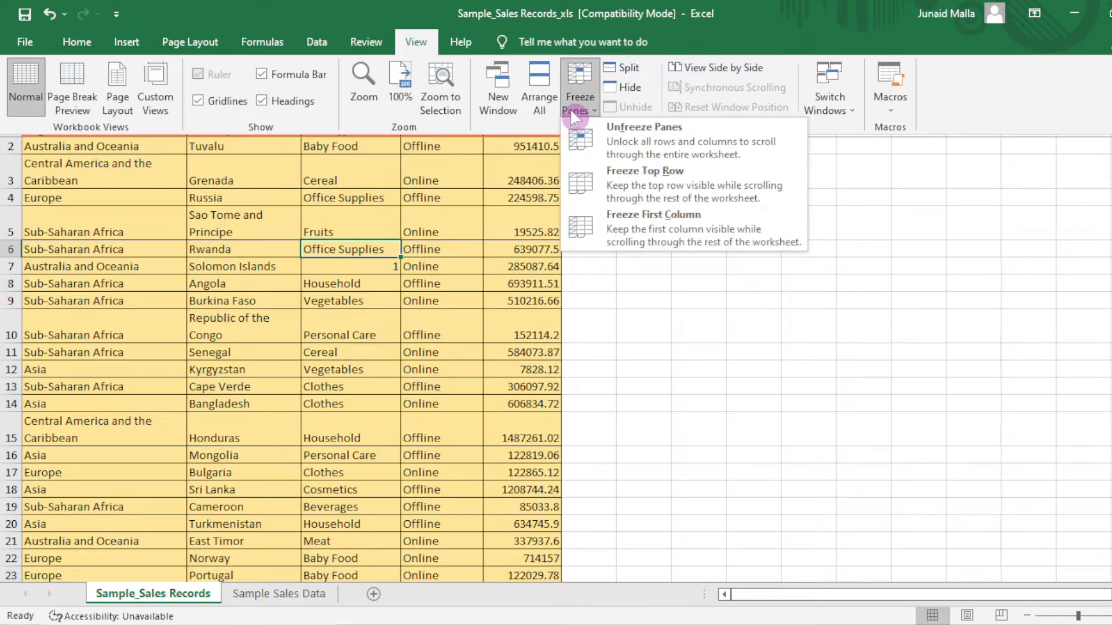
click(632, 224)
scroll(563, 460, down, 2)
scroll(563, 460, up, 2)
drag(836, 594, 811, 599)
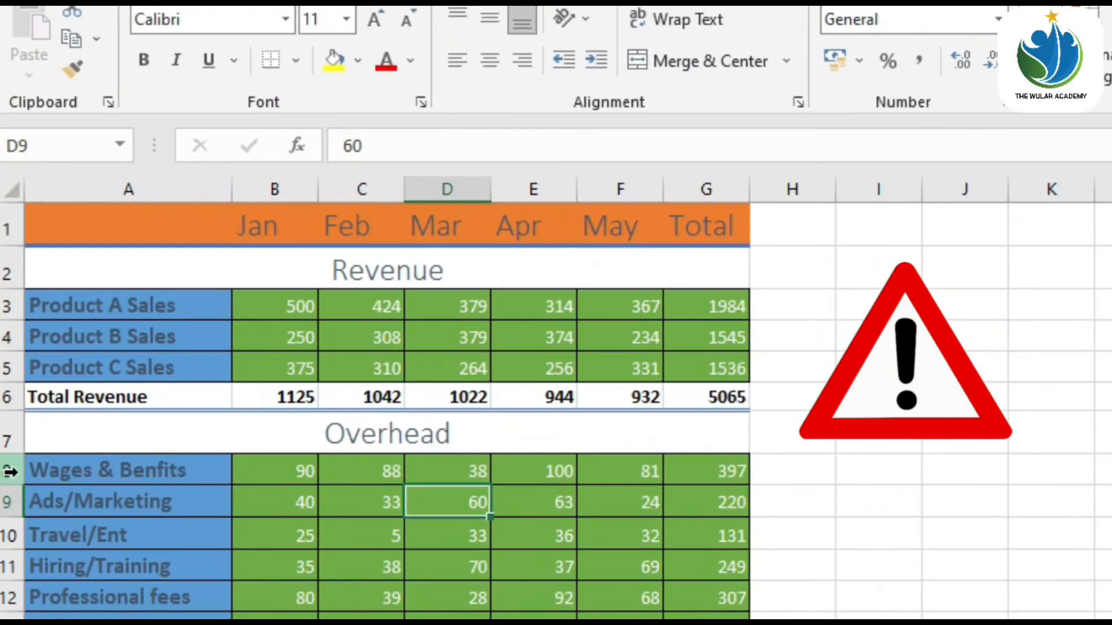
Insert two blank rows above Wages & Benfits, one at a time from the row header menu.
click(9, 470)
right_click(10, 469)
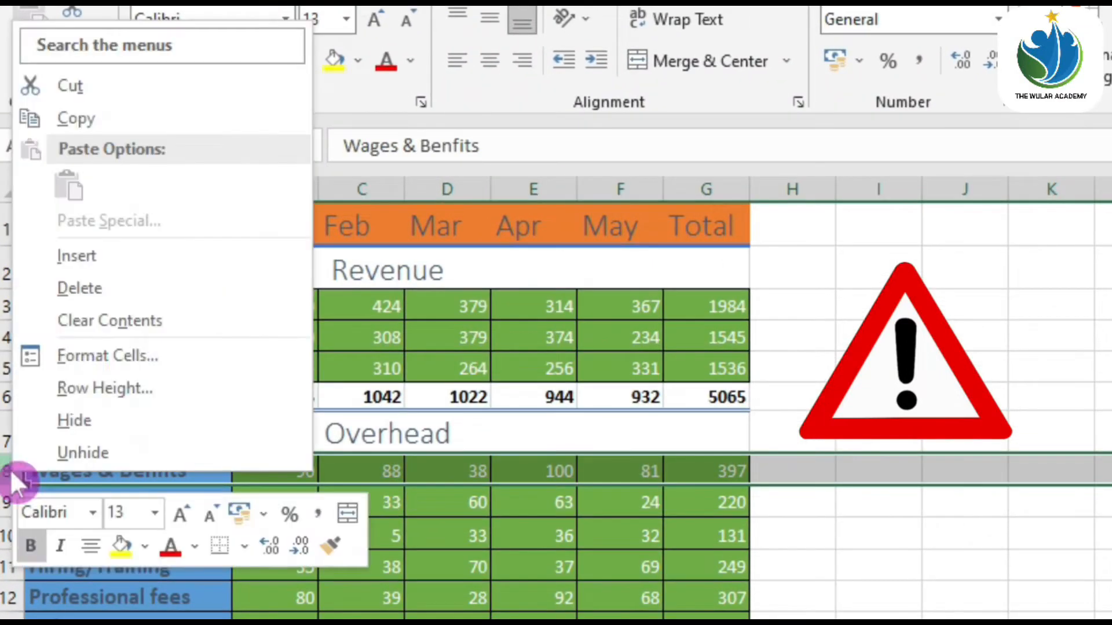
click(76, 255)
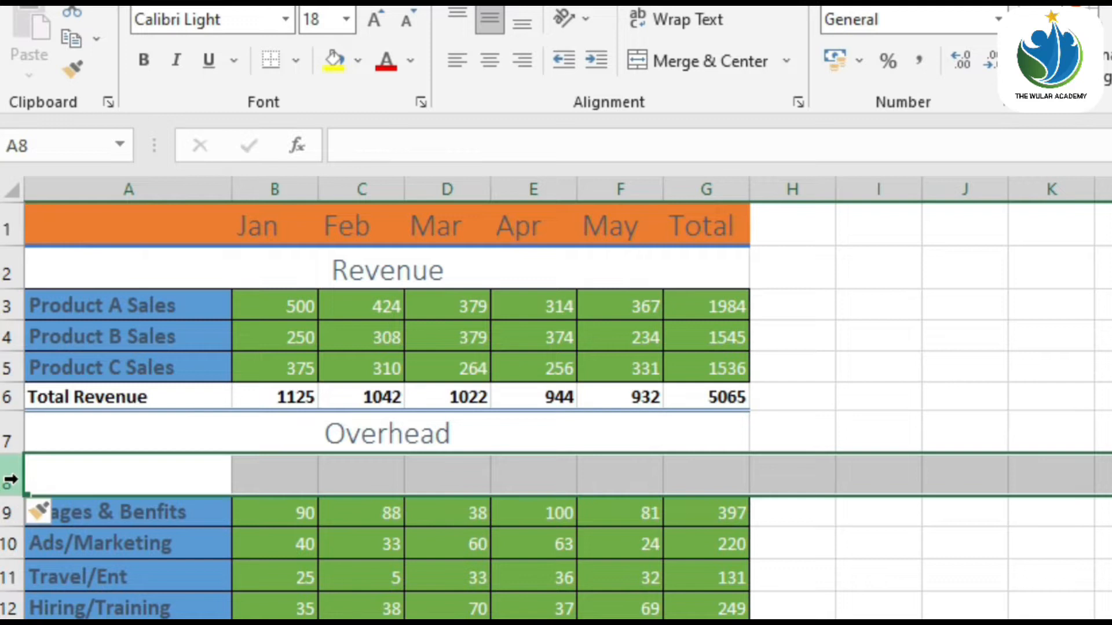
right_click(7, 482)
click(79, 268)
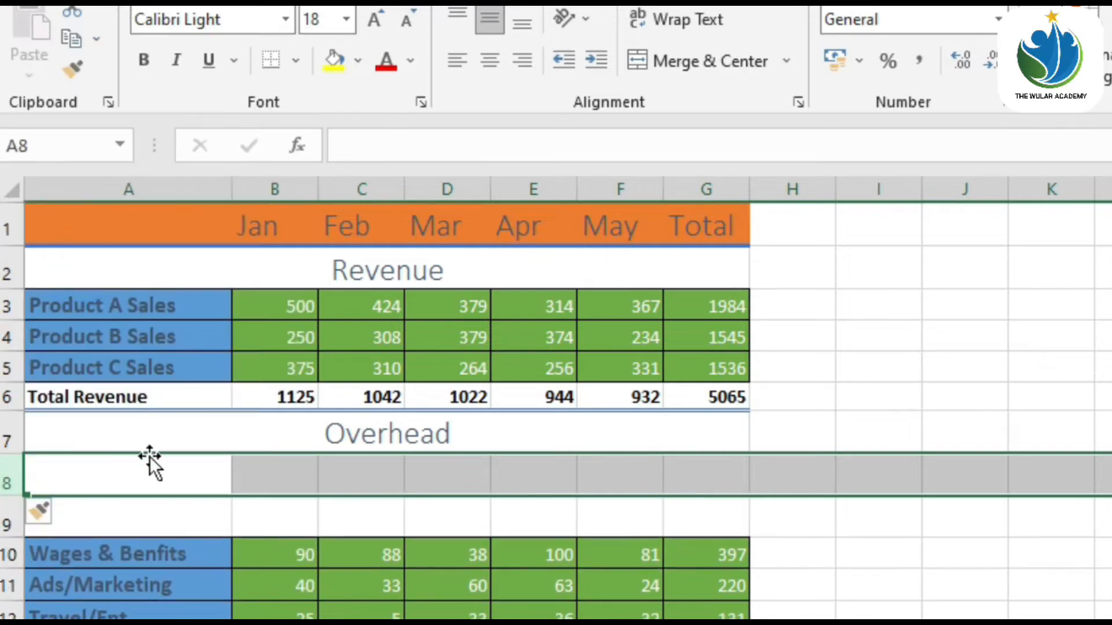
Undo the inserted rows, then select rows 8–12 and insert five blank rows at once.
click(158, 509)
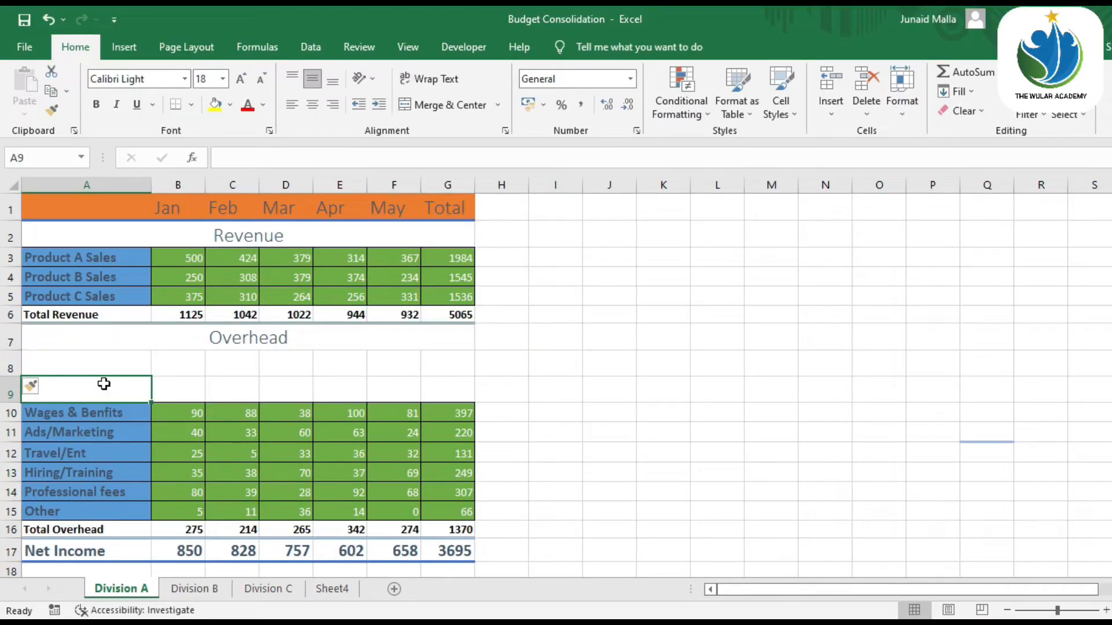
click(22, 364)
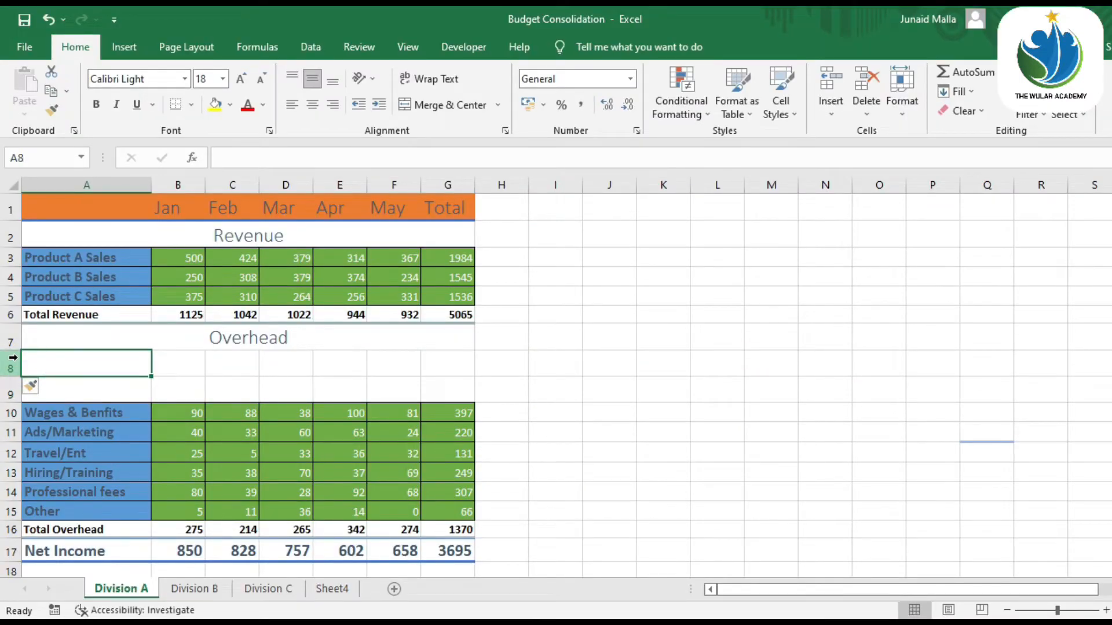
key(ctrl+z)
key(ctrl+z)
drag(12, 360, 25, 413)
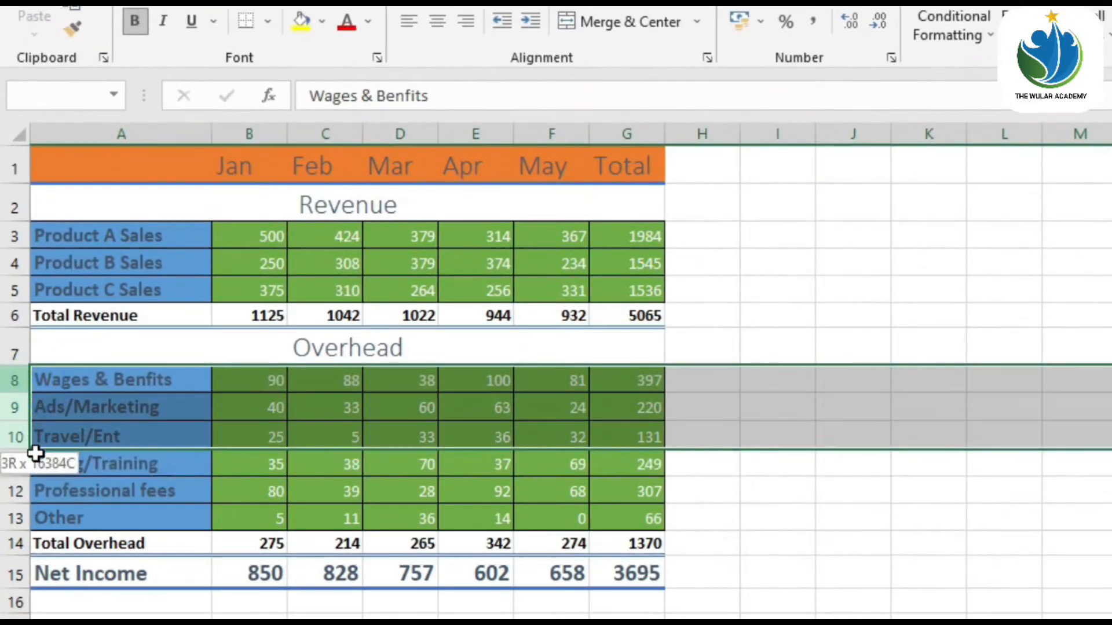
drag(35, 454, 40, 491)
right_click(101, 430)
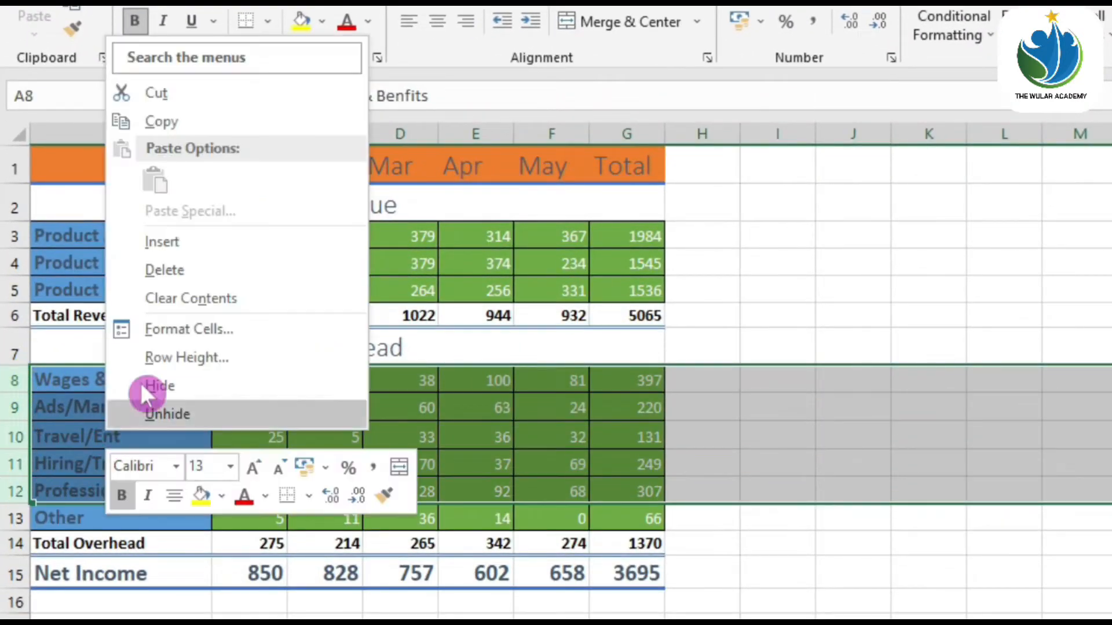
click(200, 241)
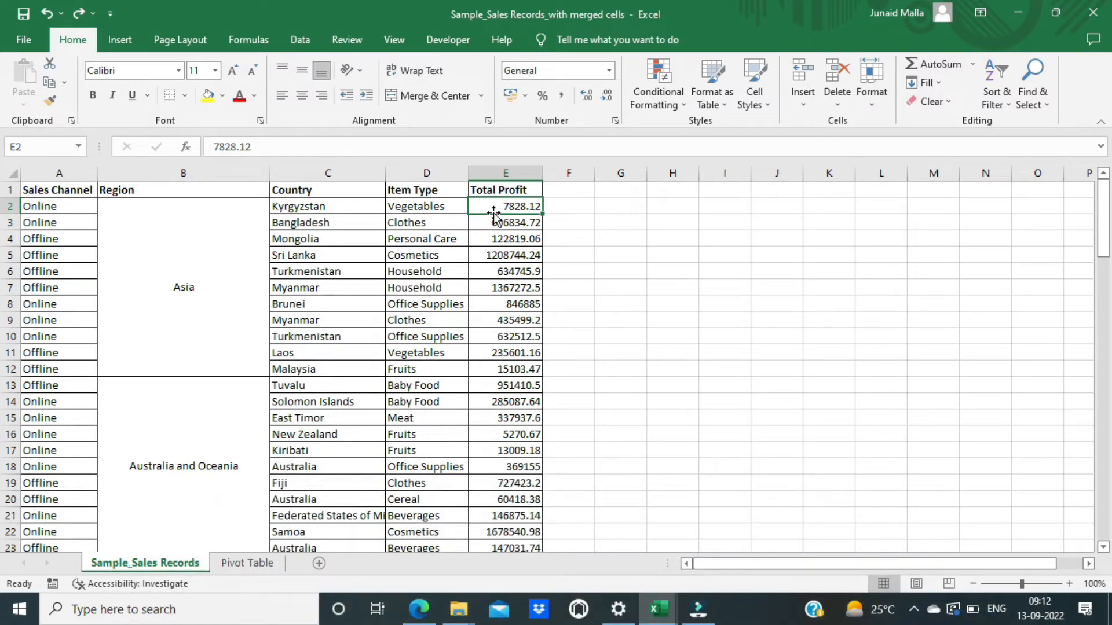
Set Find and Replace to search by the Merge cells alignment format.
key(ctrl+h)
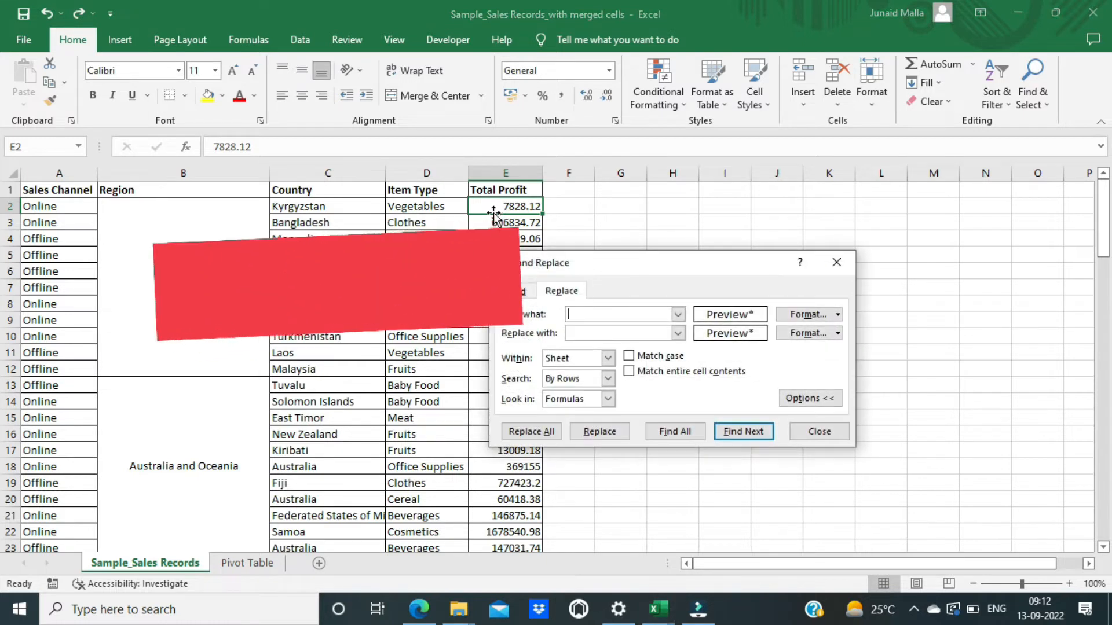
click(838, 315)
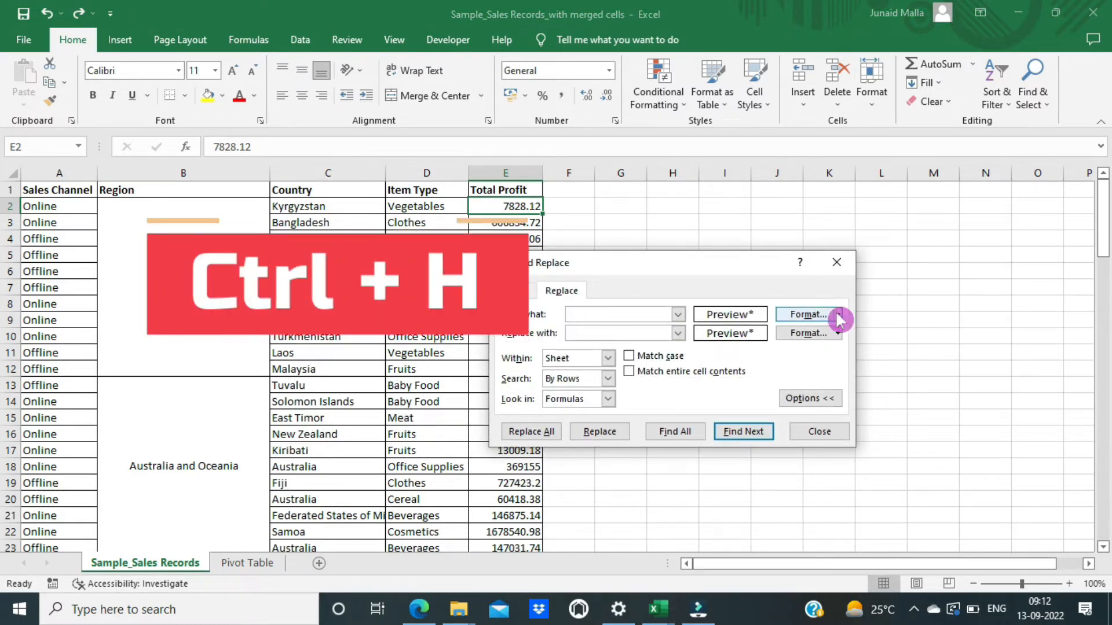
click(840, 333)
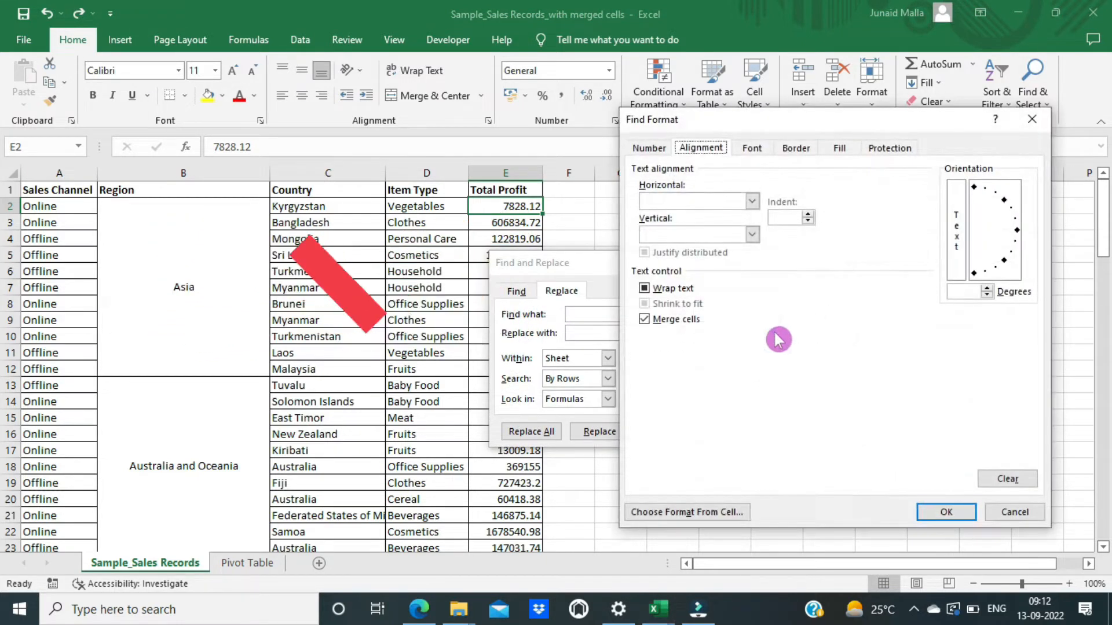
click(694, 316)
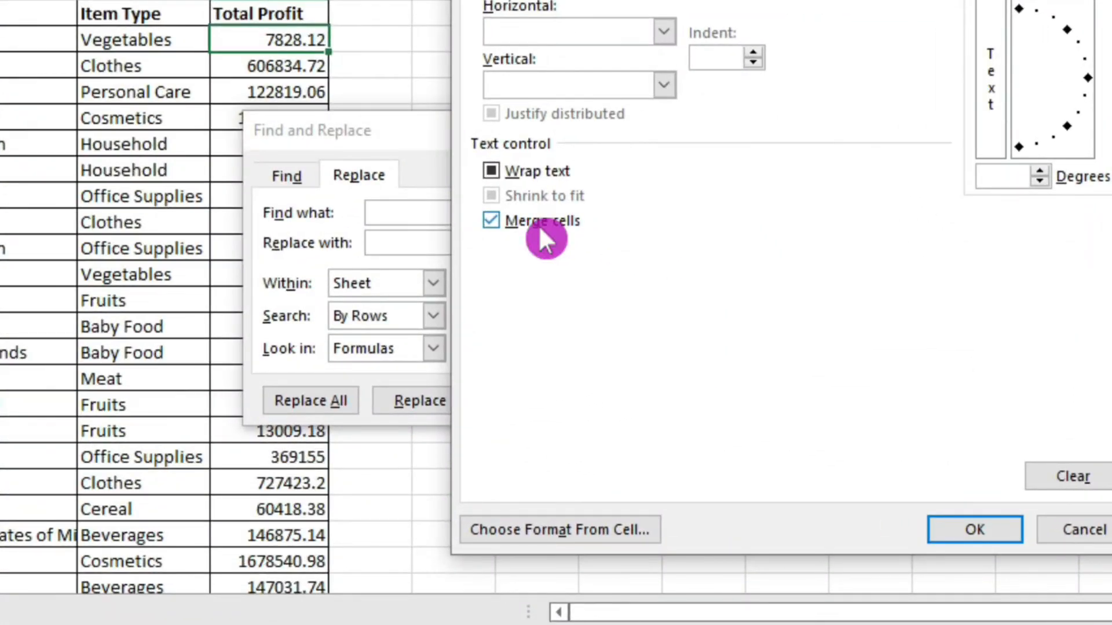
click(958, 527)
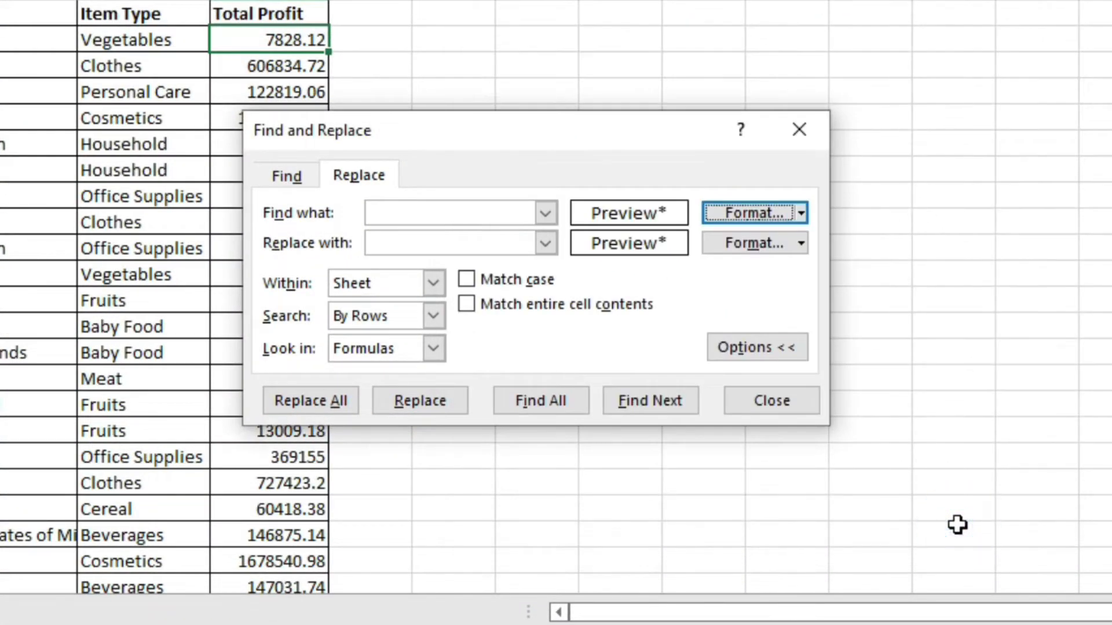
Find and select all seven merged cells, then unmerge them with Merge & Center.
click(563, 405)
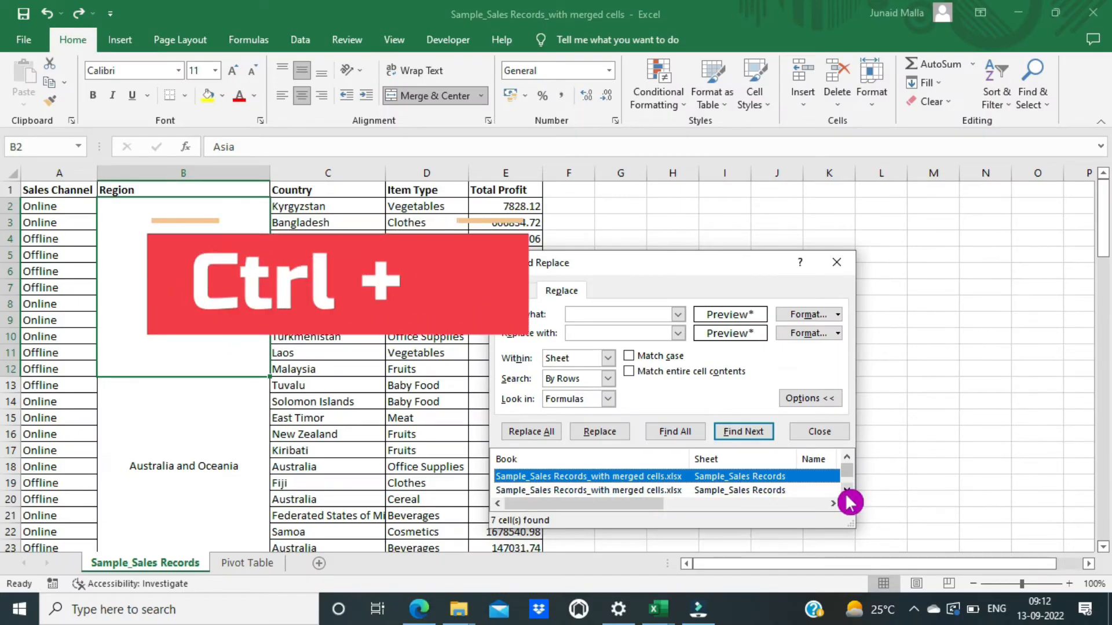
key(ctrl+a)
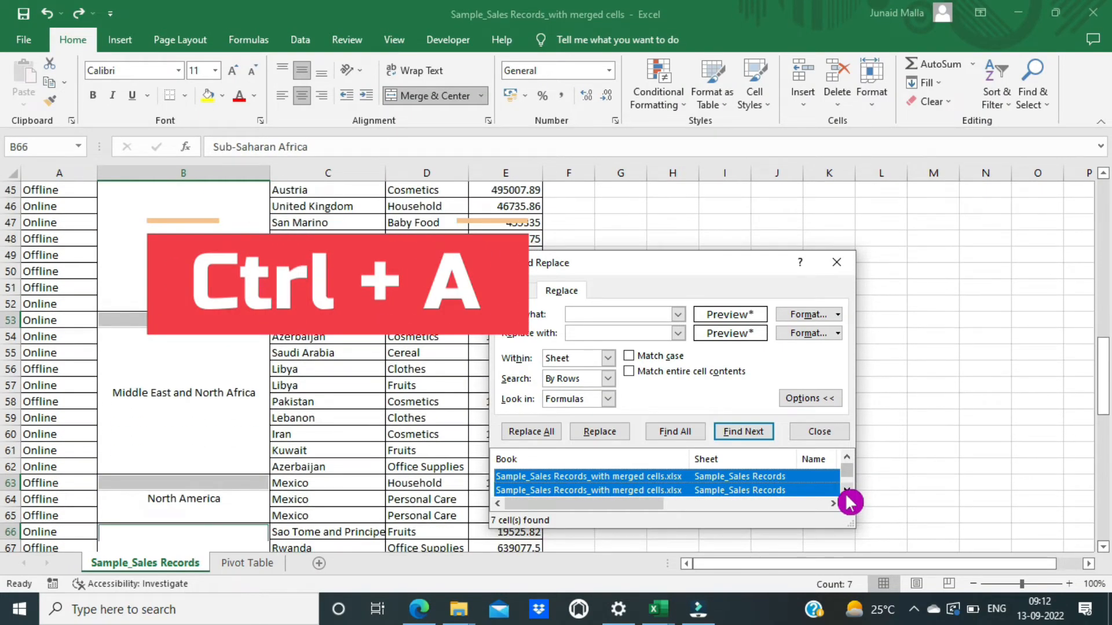
click(843, 255)
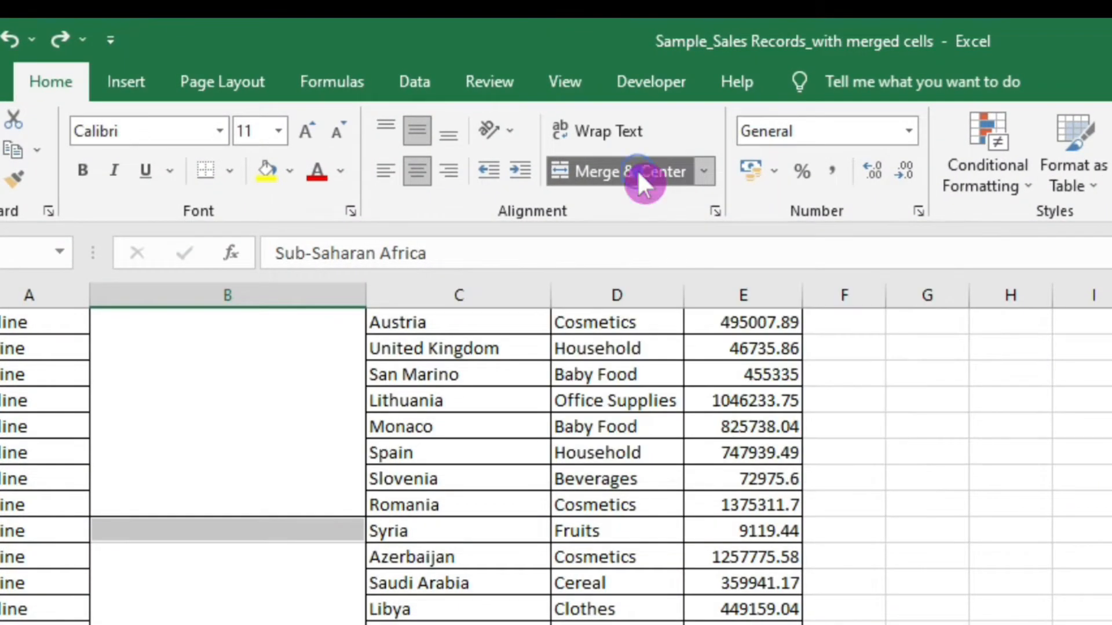
click(640, 176)
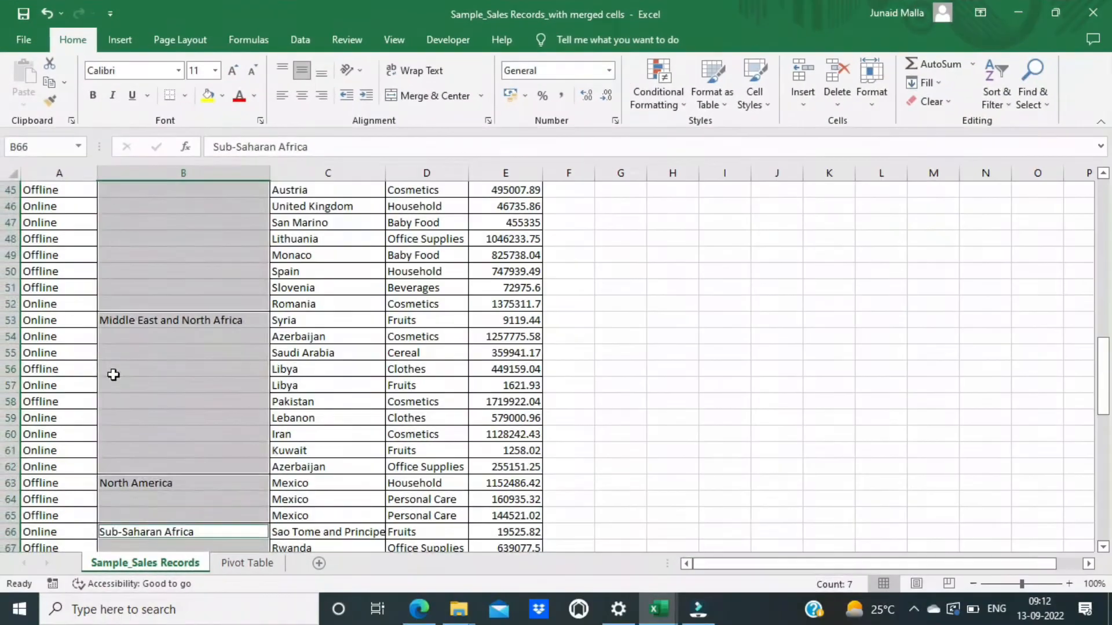
click(112, 436)
Move the active cell up one row.
key(Up)
key(Up)
key(Up)
key(Up)
key(Up)
key(Up)
key(Up)
key(Up)
key(Up)
key(Up)
key(Up)
key(Up)
key(Up)
key(Up)
key(Up)
key(Up)
key(Up)
key(Up)
key(Up)
key(Up)
key(Up)
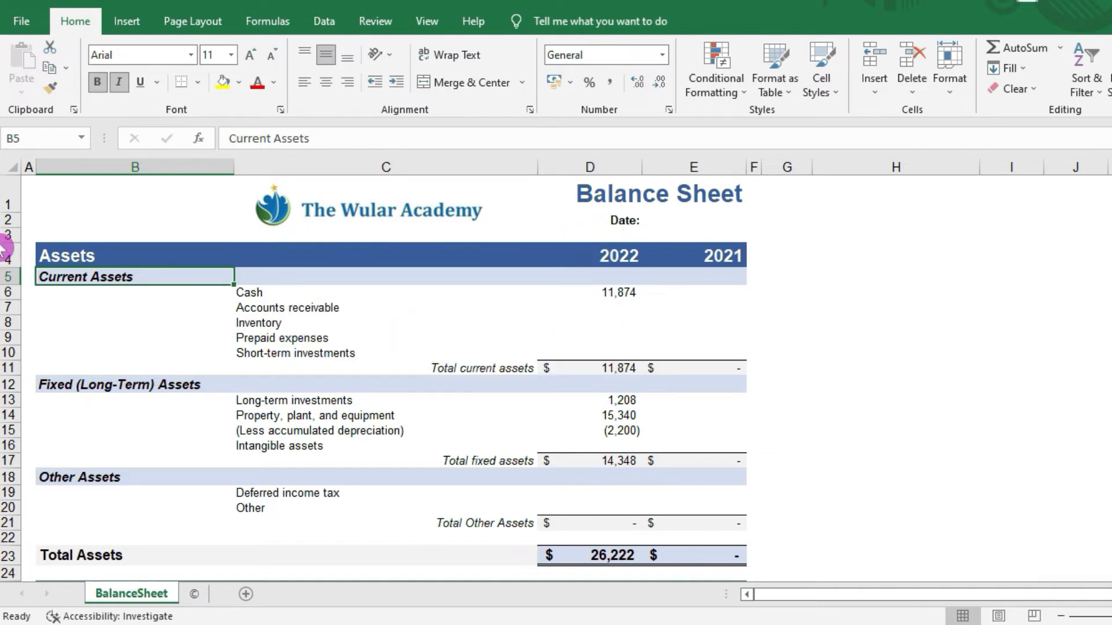
Merge and center B5:C5 so Current Assets spans both cells.
drag(199, 278, 370, 272)
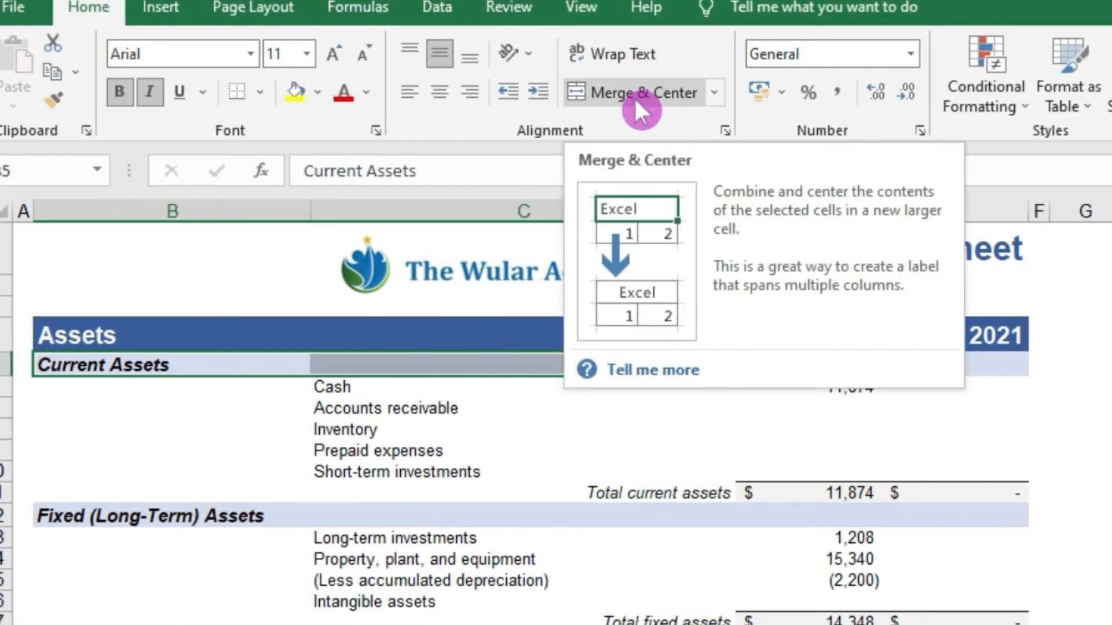
click(633, 96)
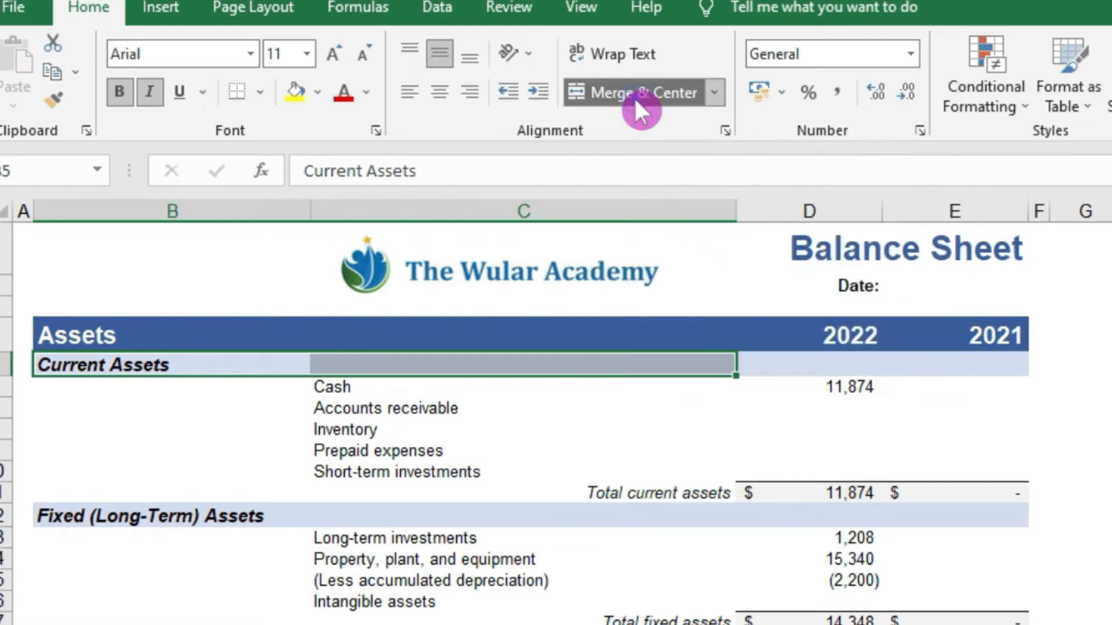
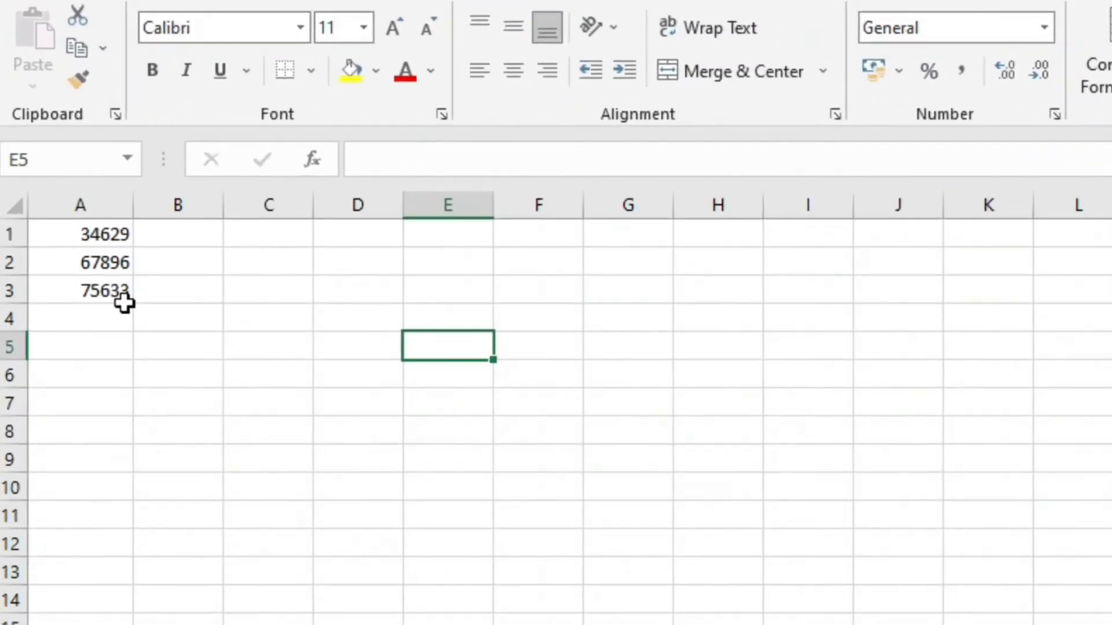
Format the three column-A numbers as rupee currency, reset the decimal values to General, and save.
drag(103, 235, 99, 294)
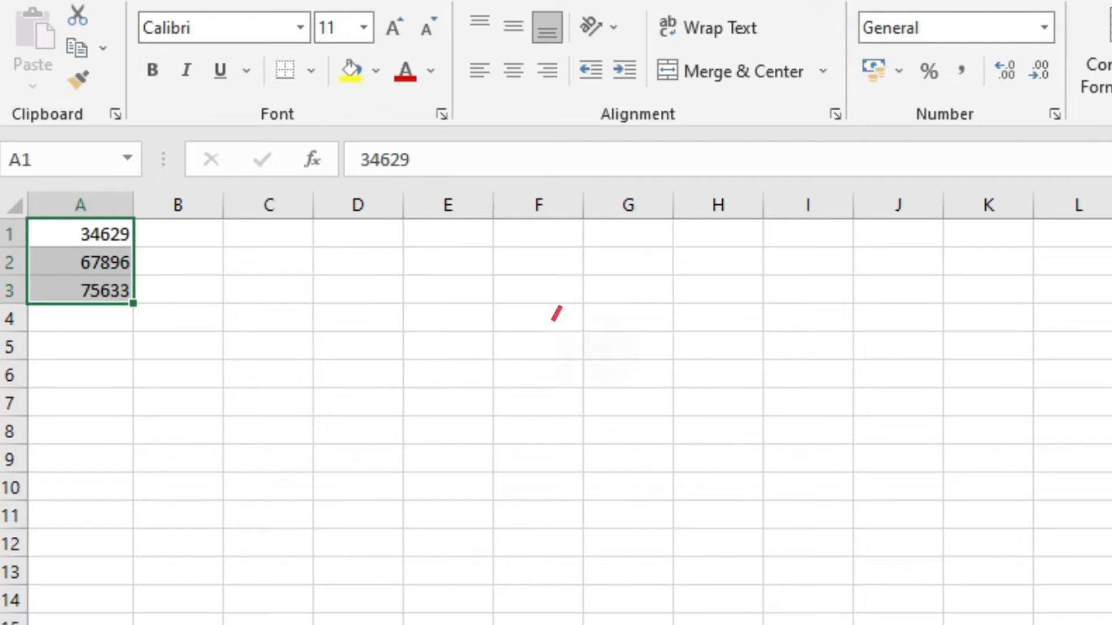
key(ctrl+shift+4)
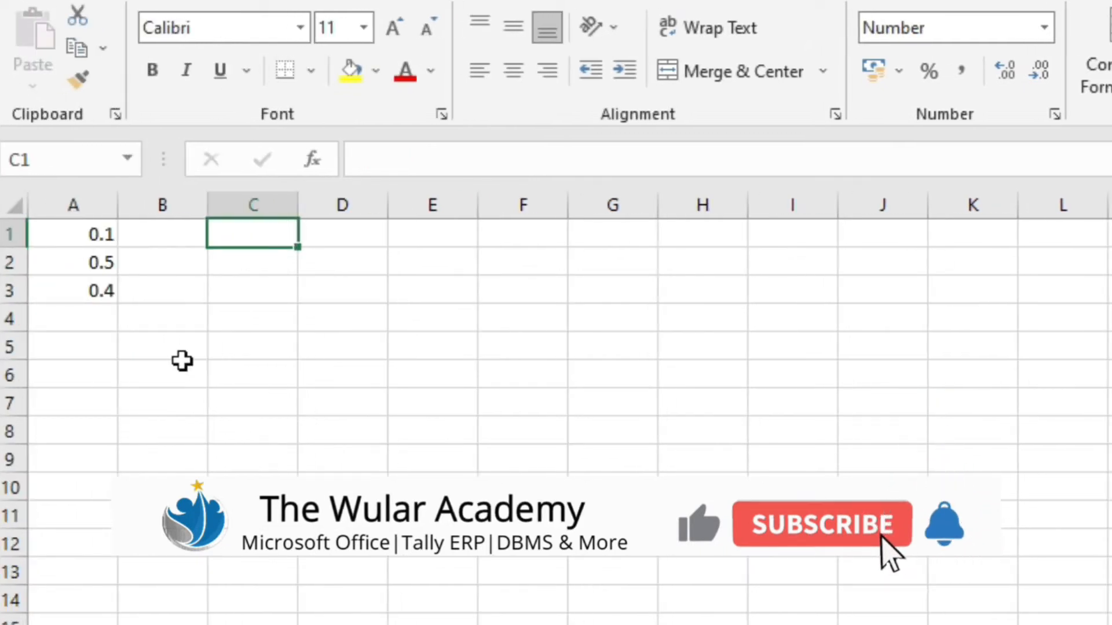
drag(103, 242, 87, 295)
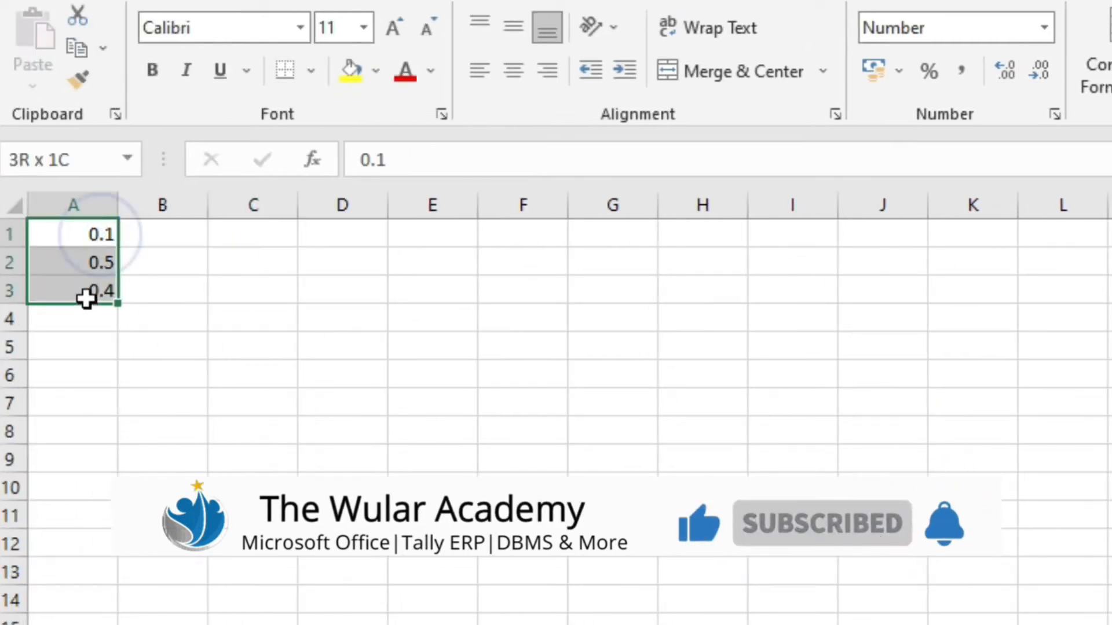
key(ctrl+shift+asciitilde)
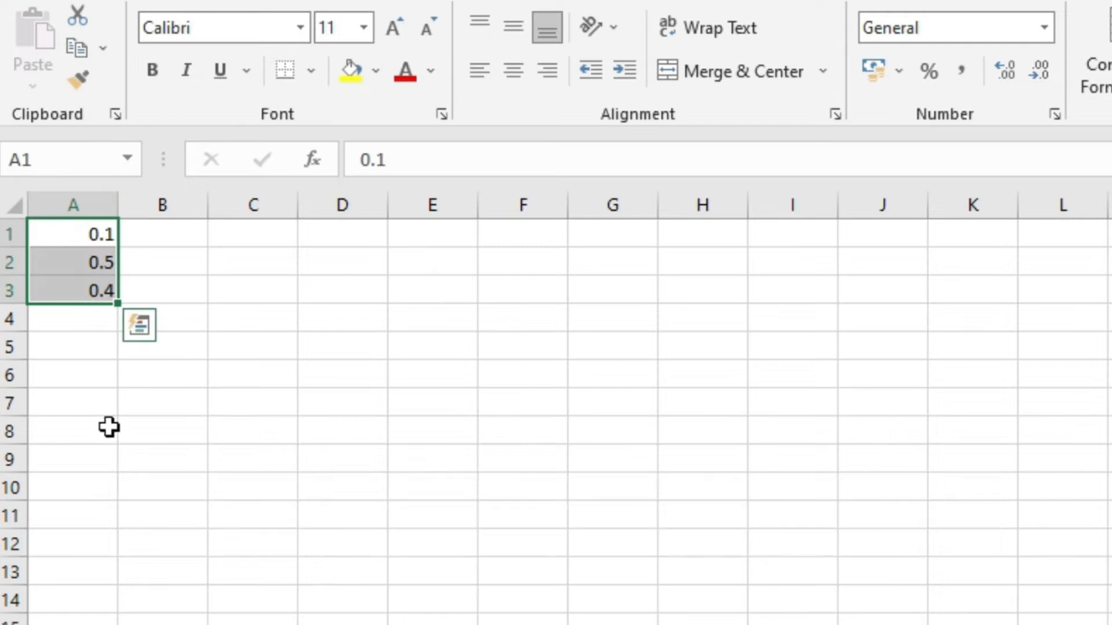
key(ctrl+s)
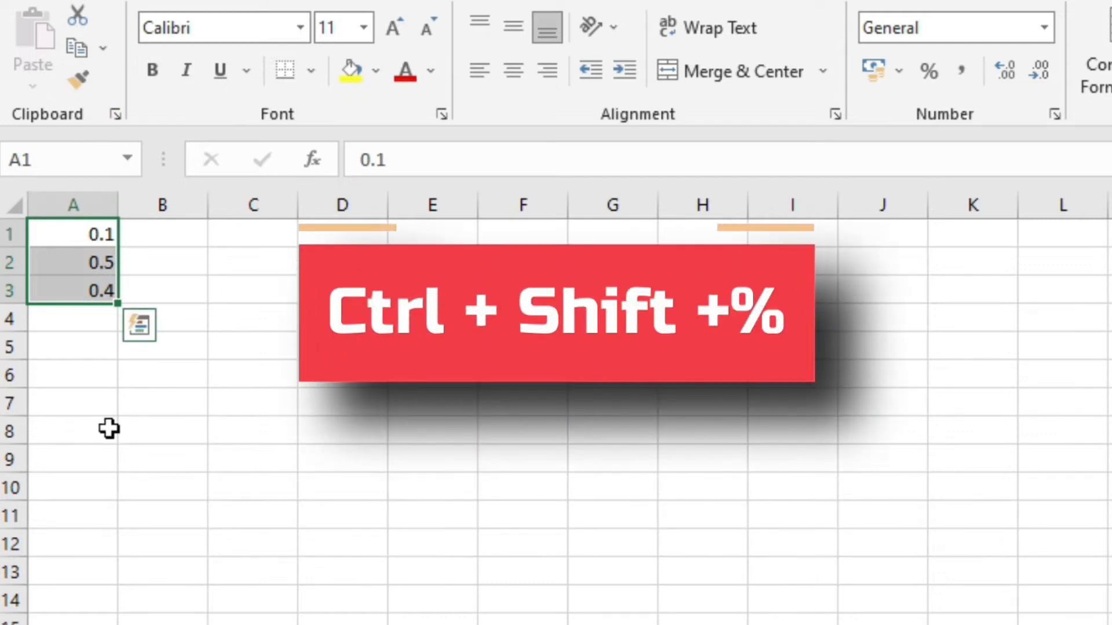
Show the values as percentages, then format A1:A3 as two-decimal numbers.
key(ctrl+shift+percent)
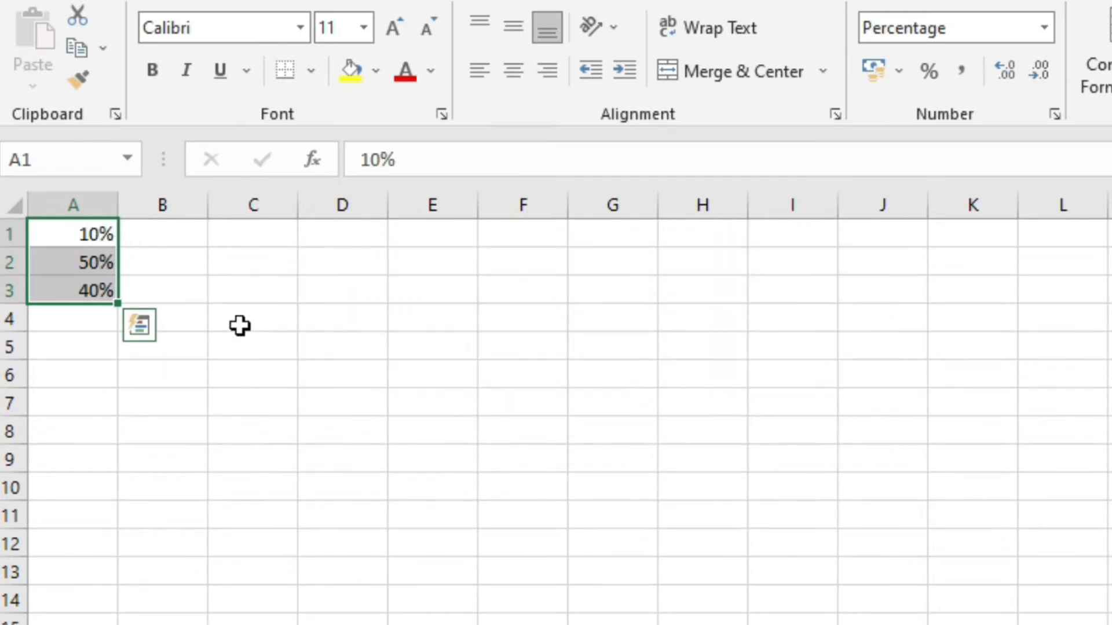
click(186, 250)
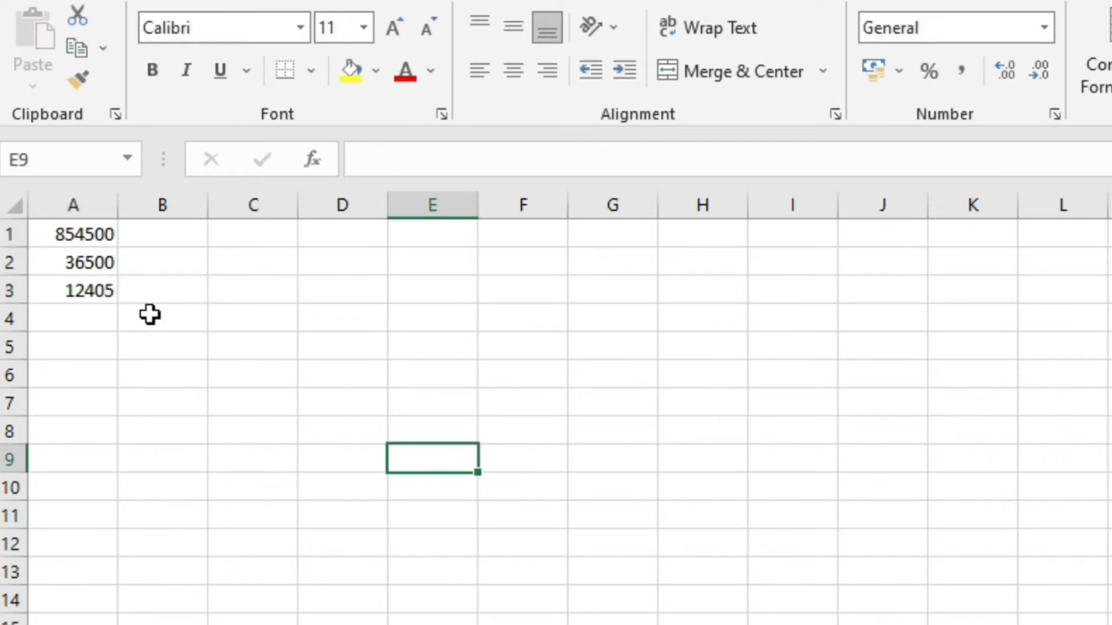
drag(89, 238, 97, 296)
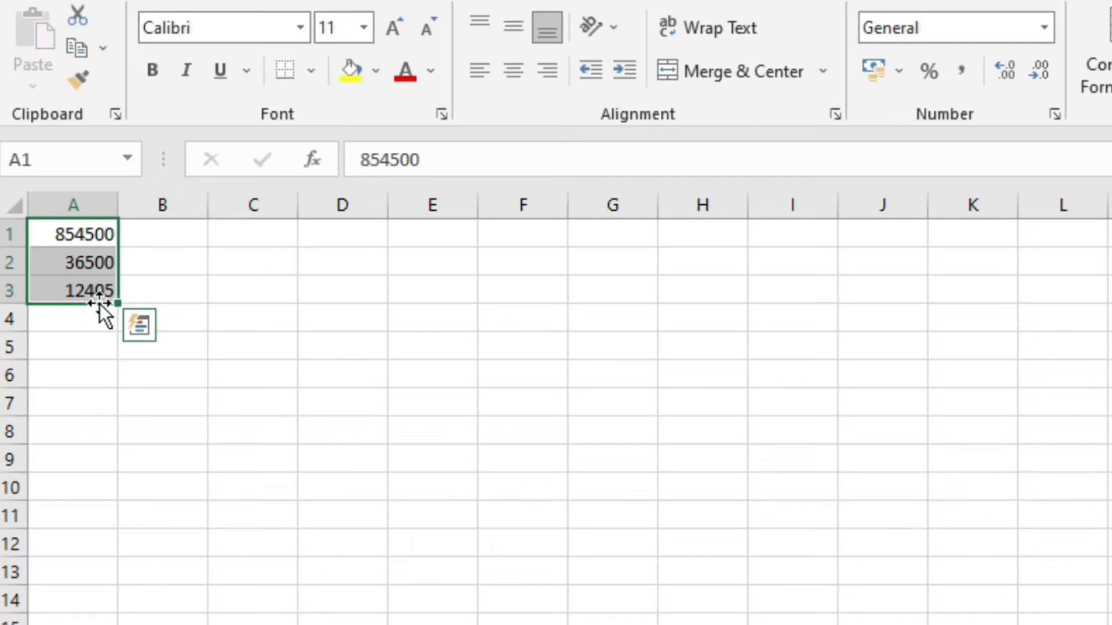
drag(71, 226, 77, 290)
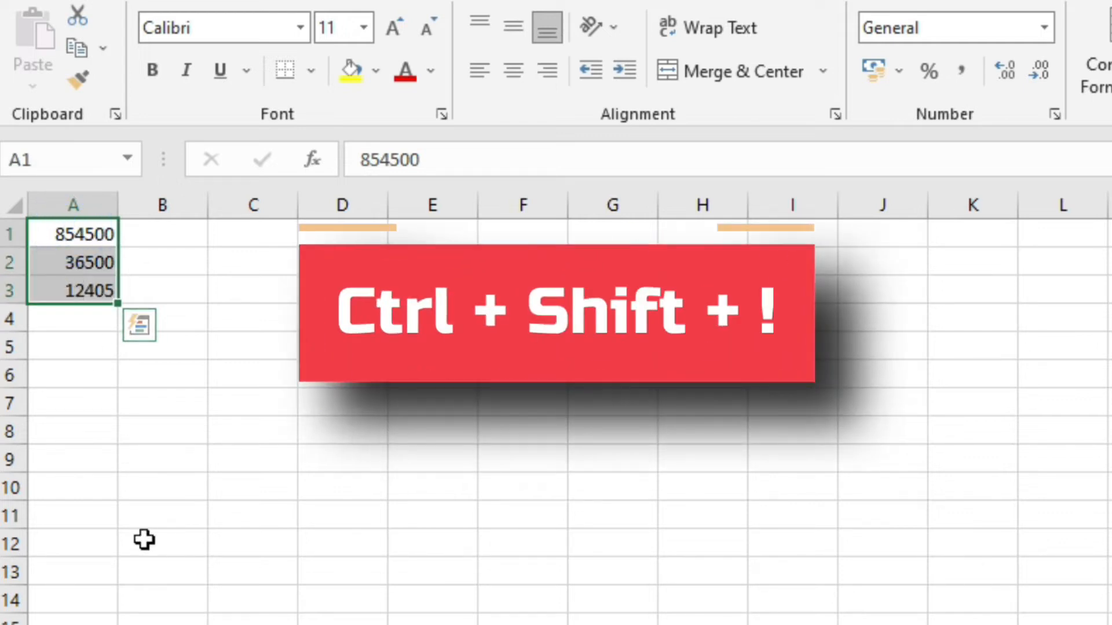
key(ctrl+shift+1)
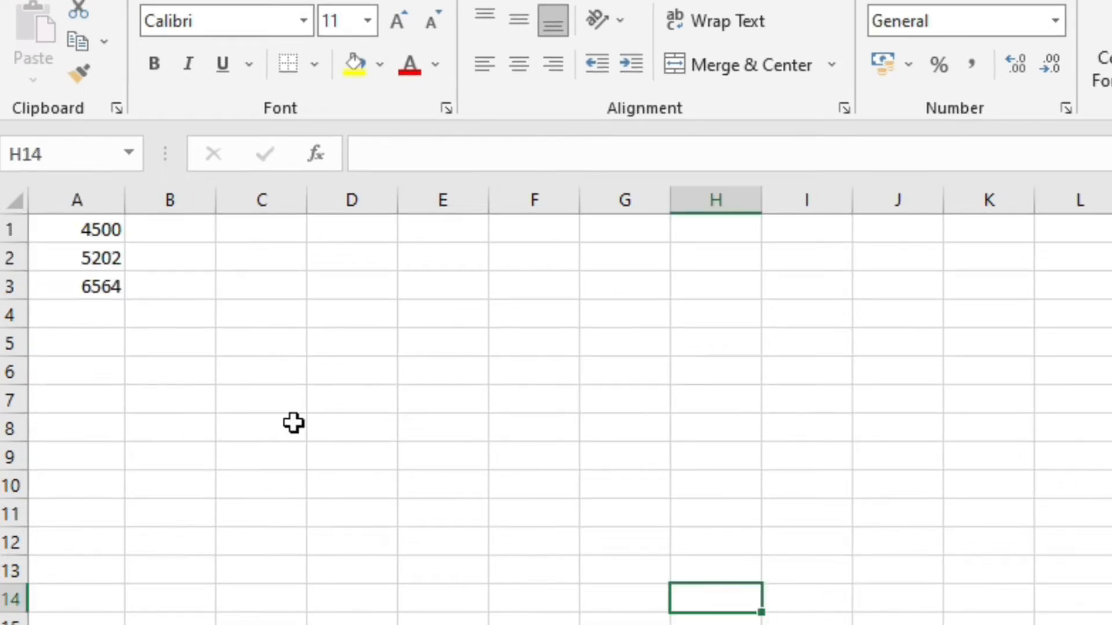
Show the sample numbers in A1:A3 as dates.
click(77, 227)
drag(86, 273, 87, 280)
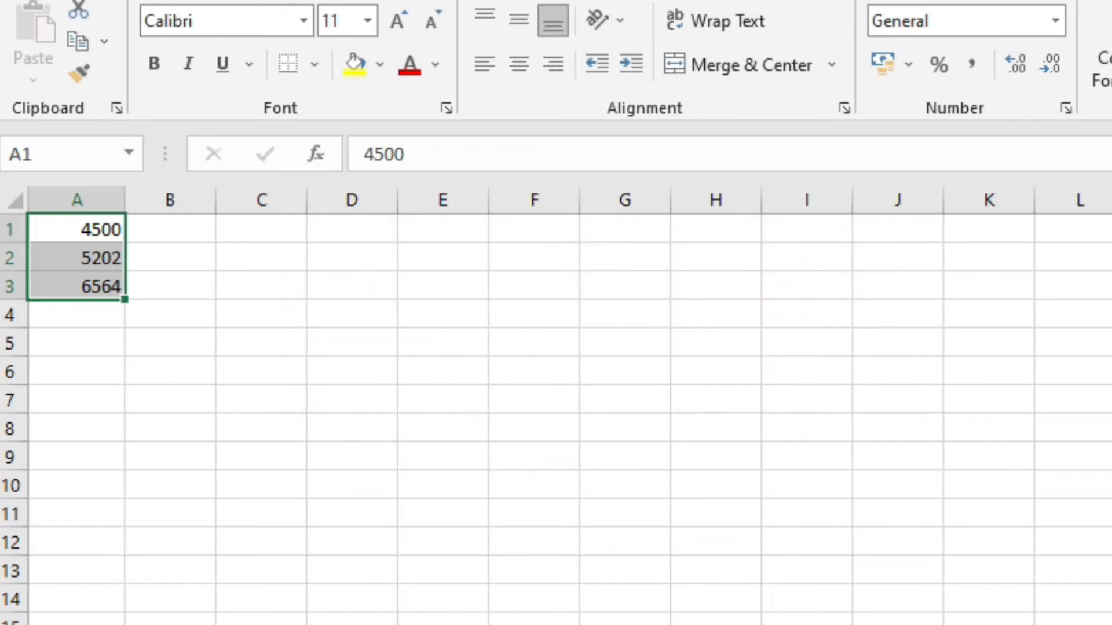
key(ctrl+shift+3)
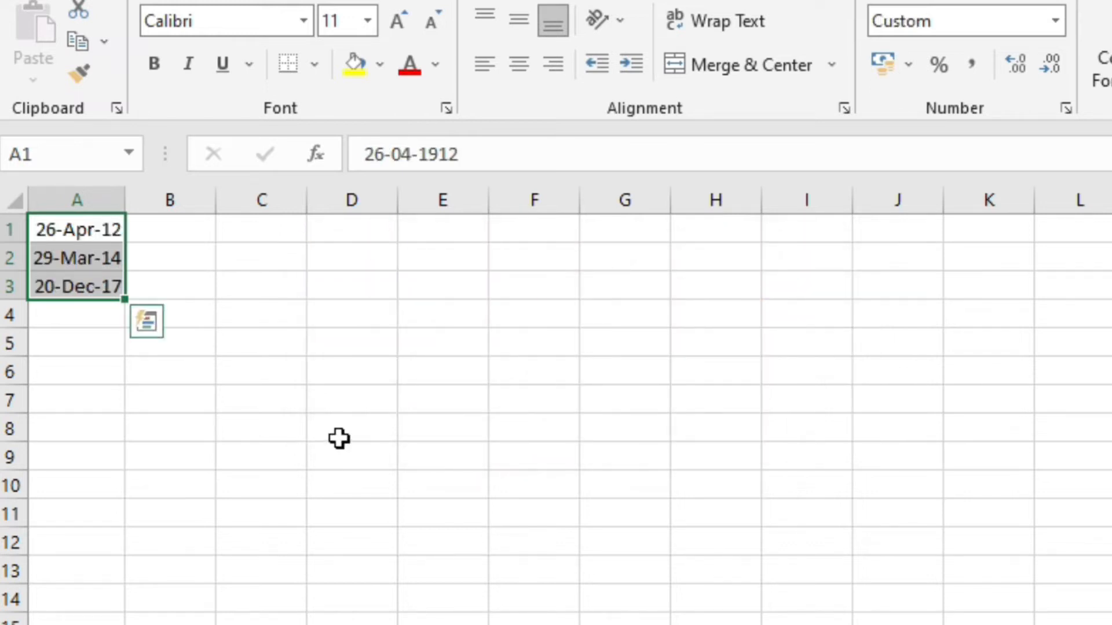
click(337, 436)
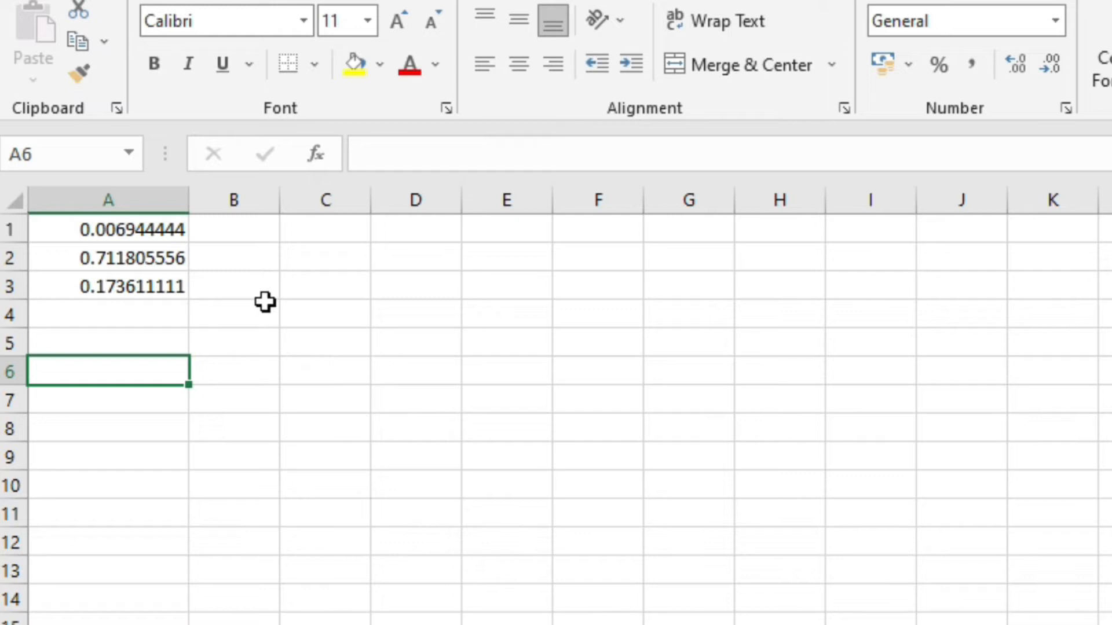
Show the three decimal fractions as times of day and return the rupee amounts to General.
drag(177, 229, 168, 286)
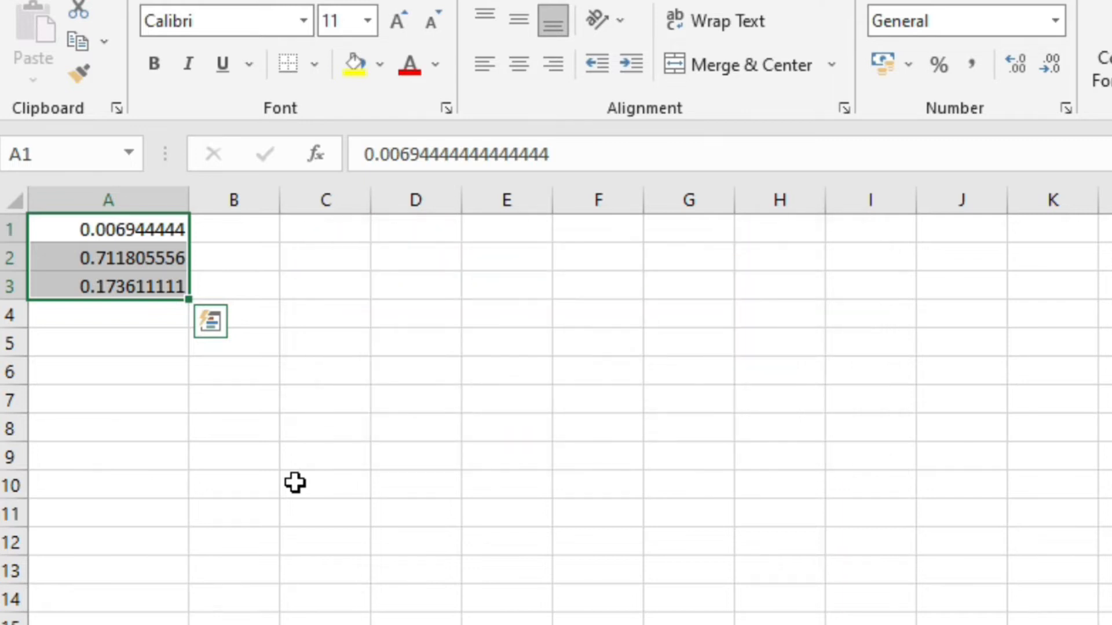
key(ctrl+shift+2)
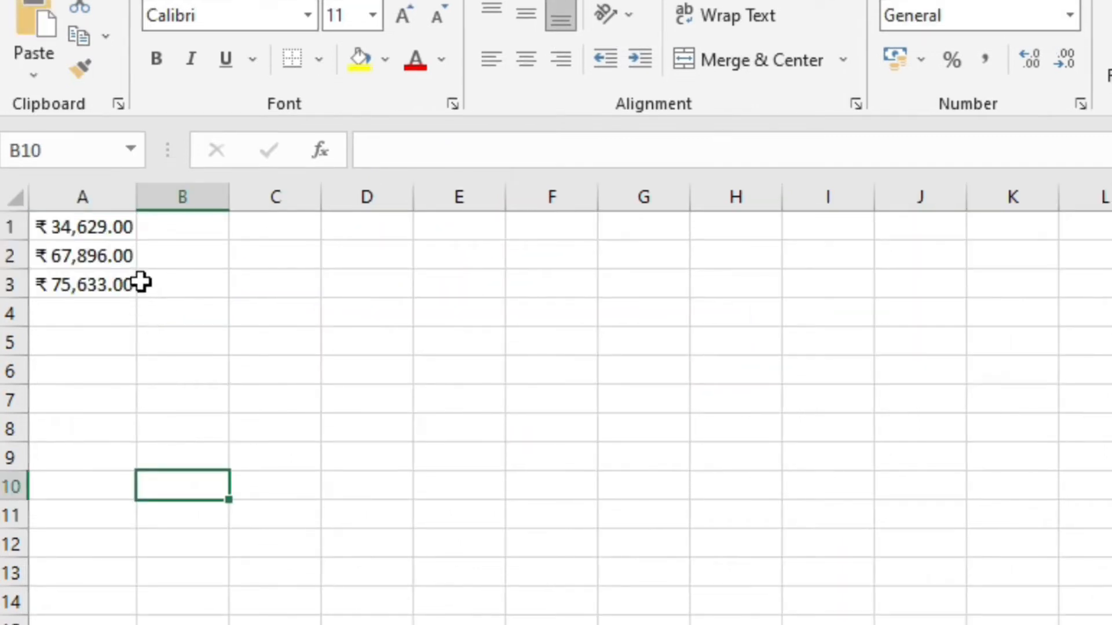
drag(91, 224, 87, 279)
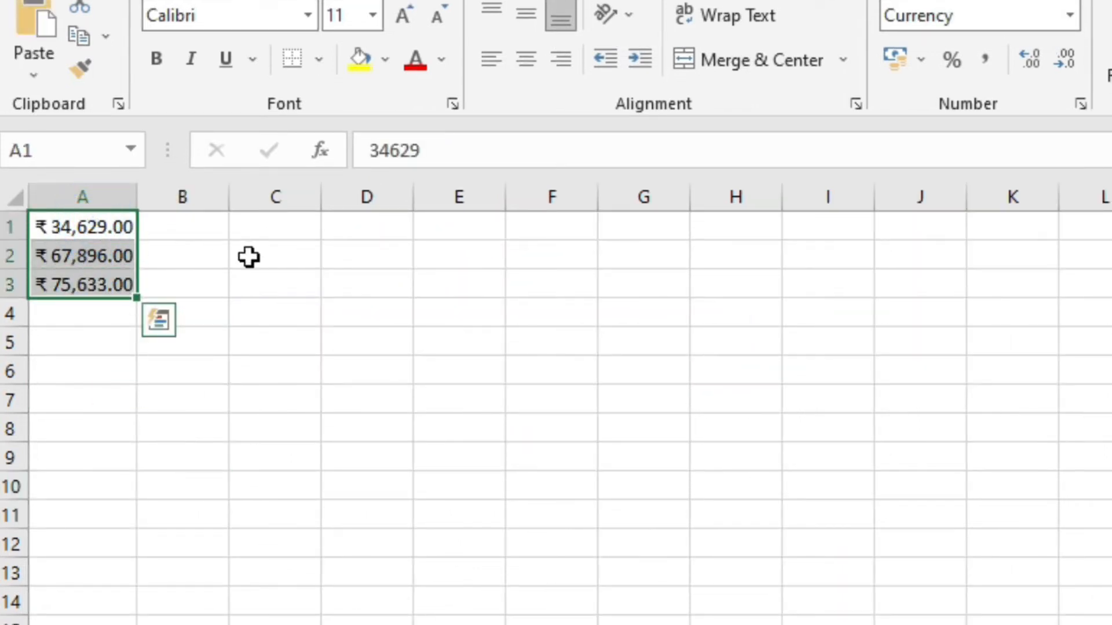
key(ctrl+shift+asciitilde)
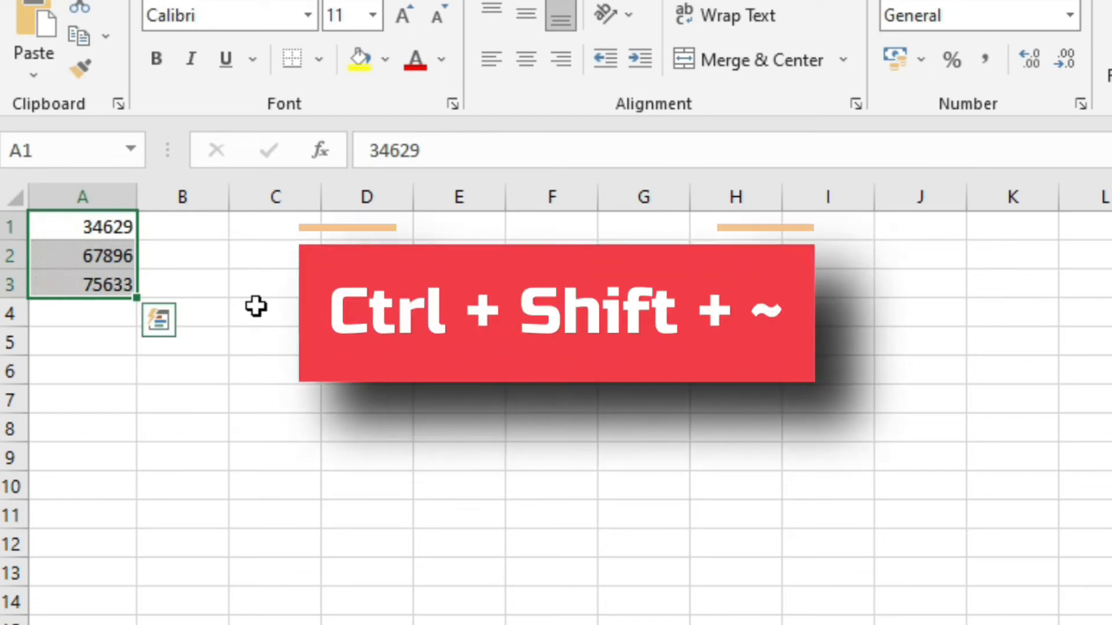
click(255, 305)
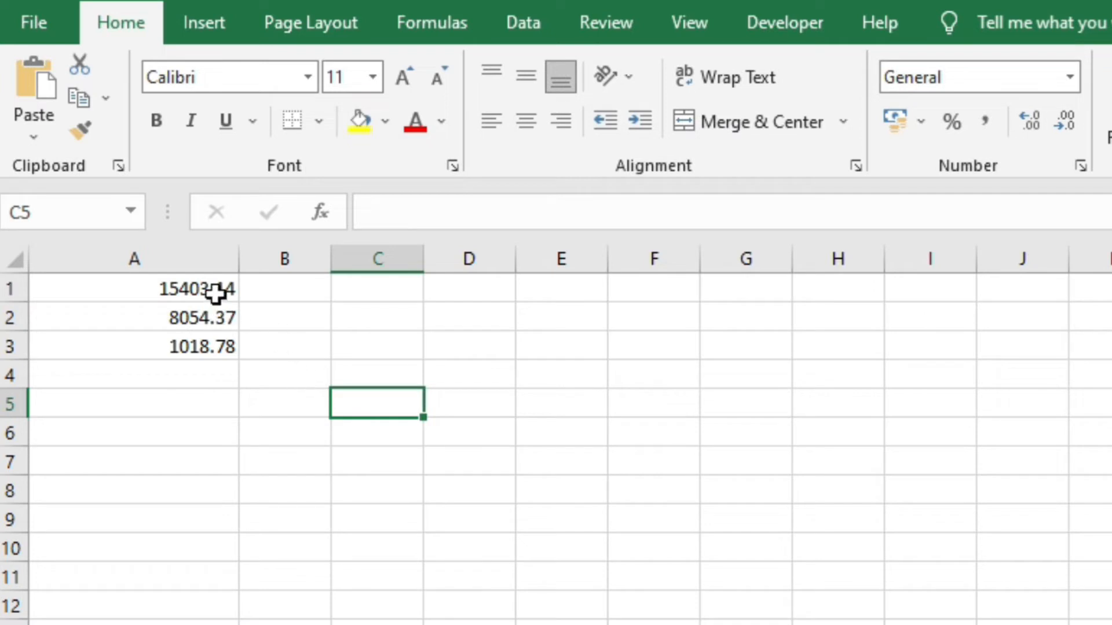
Add three decimal places to the three decimal numbers, then remove two.
drag(216, 288, 207, 354)
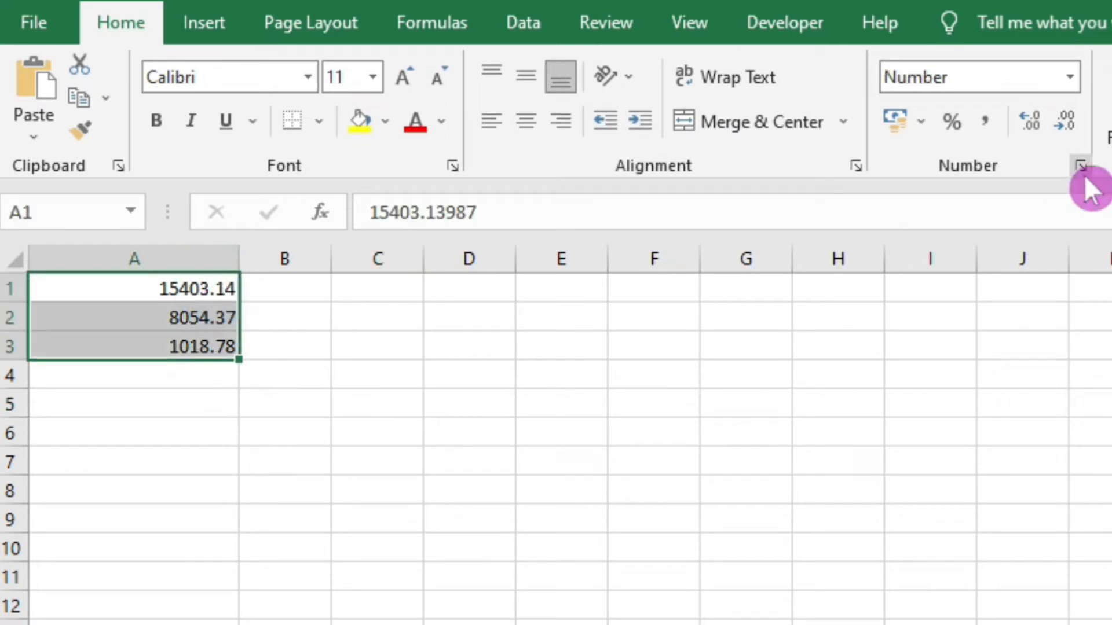
click(1051, 123)
click(1051, 123)
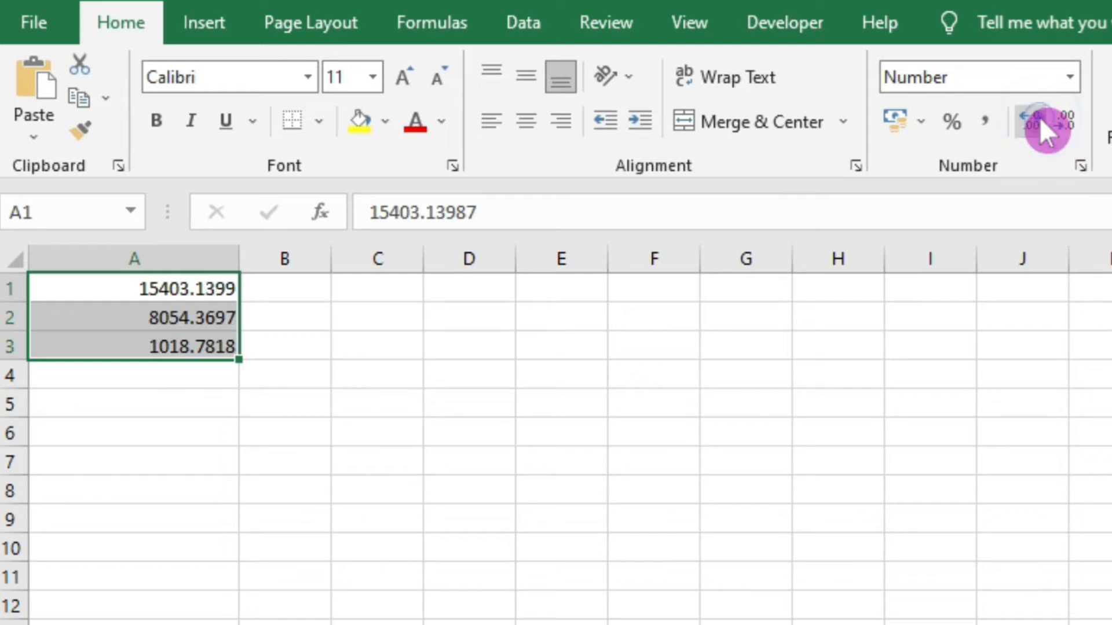
click(1051, 123)
click(1068, 123)
click(1069, 123)
click(1069, 123)
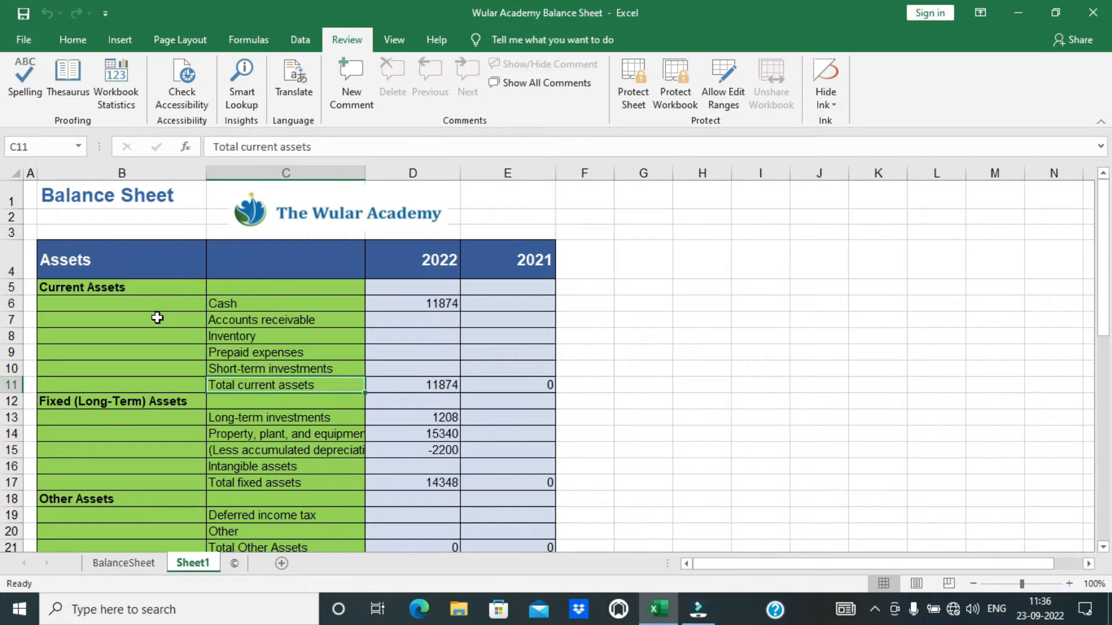
click(352, 42)
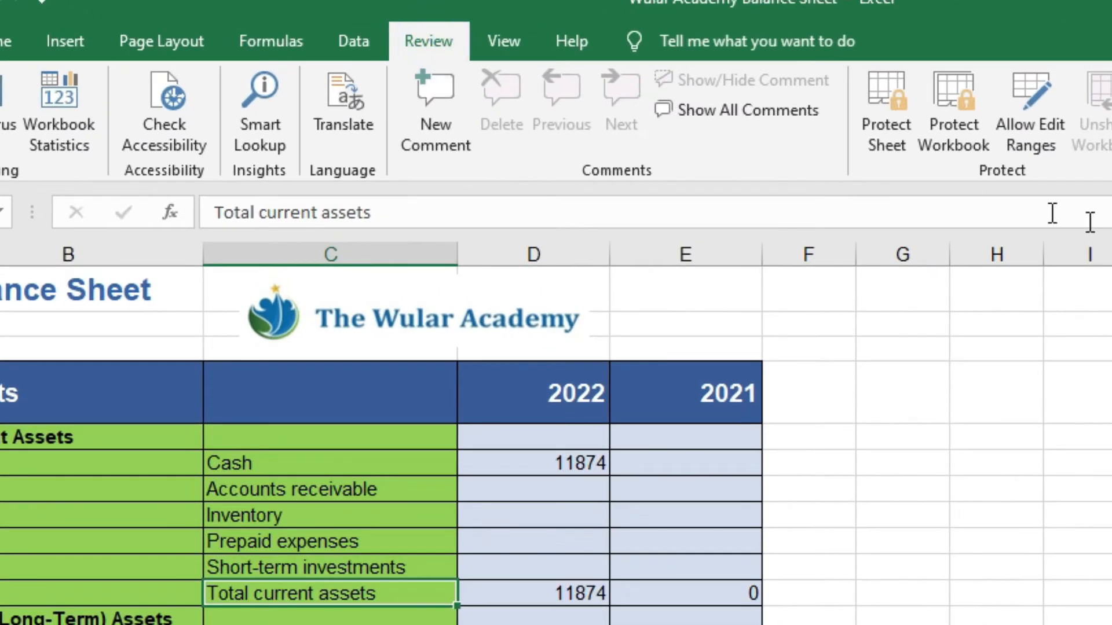
click(912, 134)
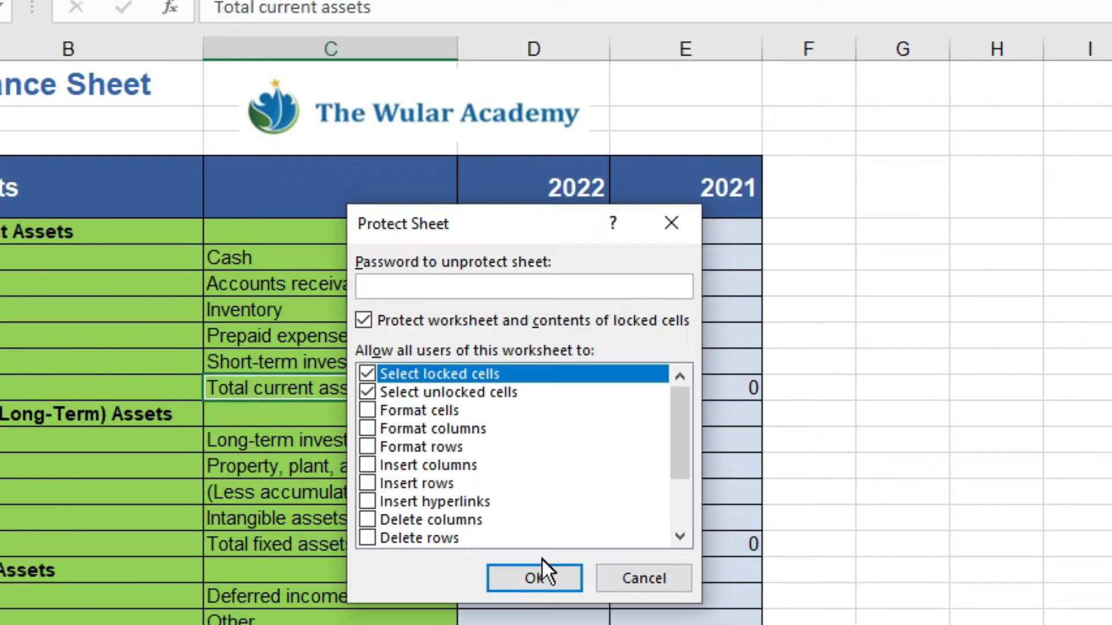
click(534, 578)
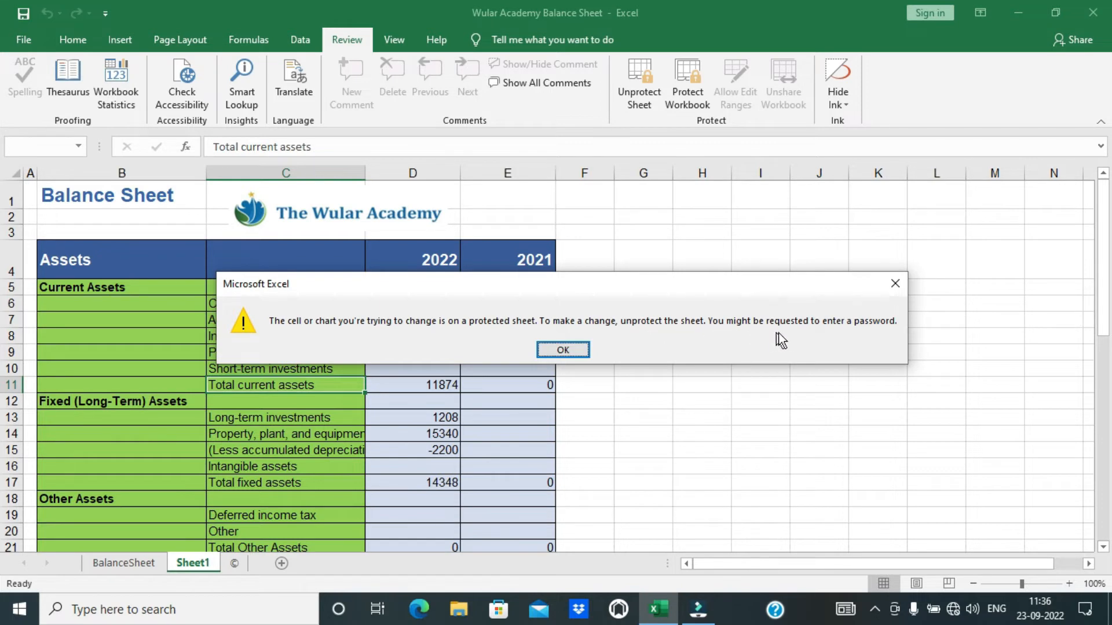
click(562, 351)
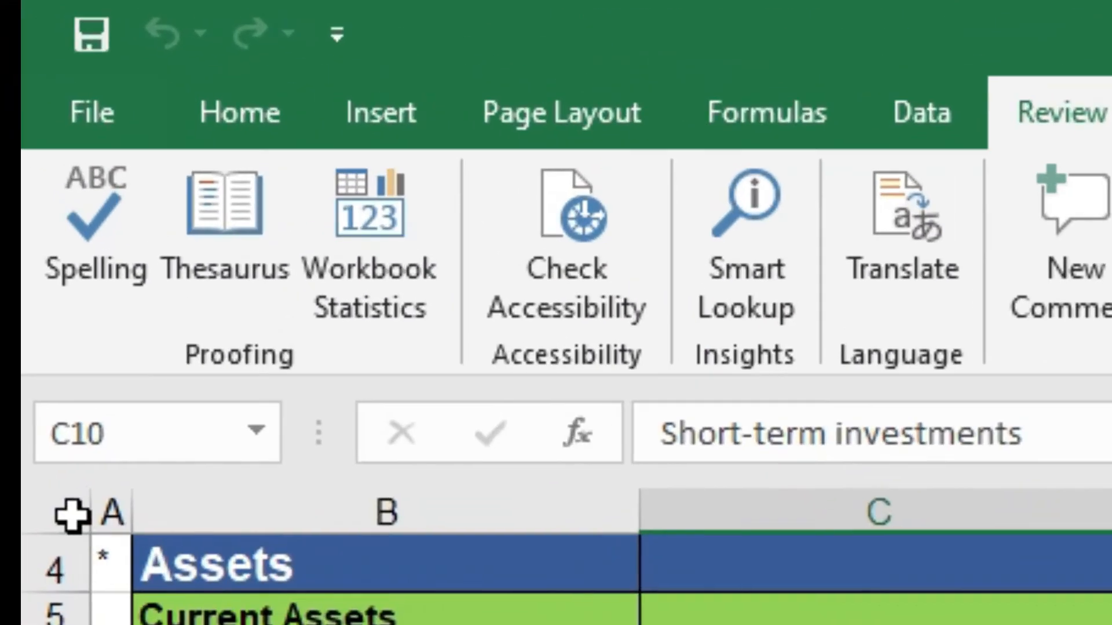
Select the whole sheet and review its Locked setting in Format Cells > Protection.
click(13, 174)
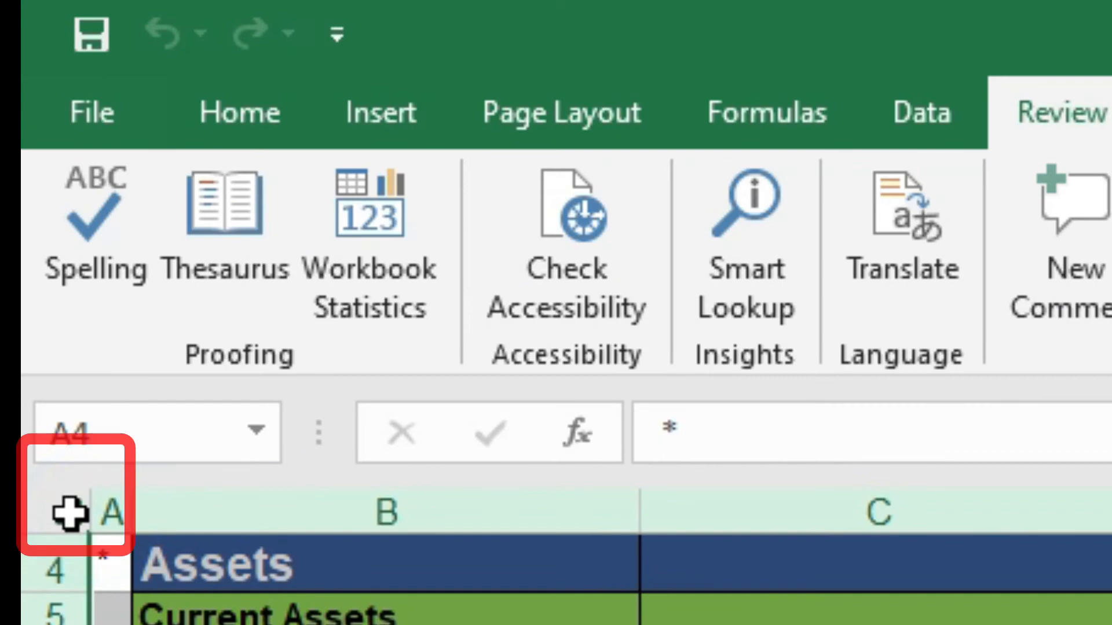
right_click(130, 272)
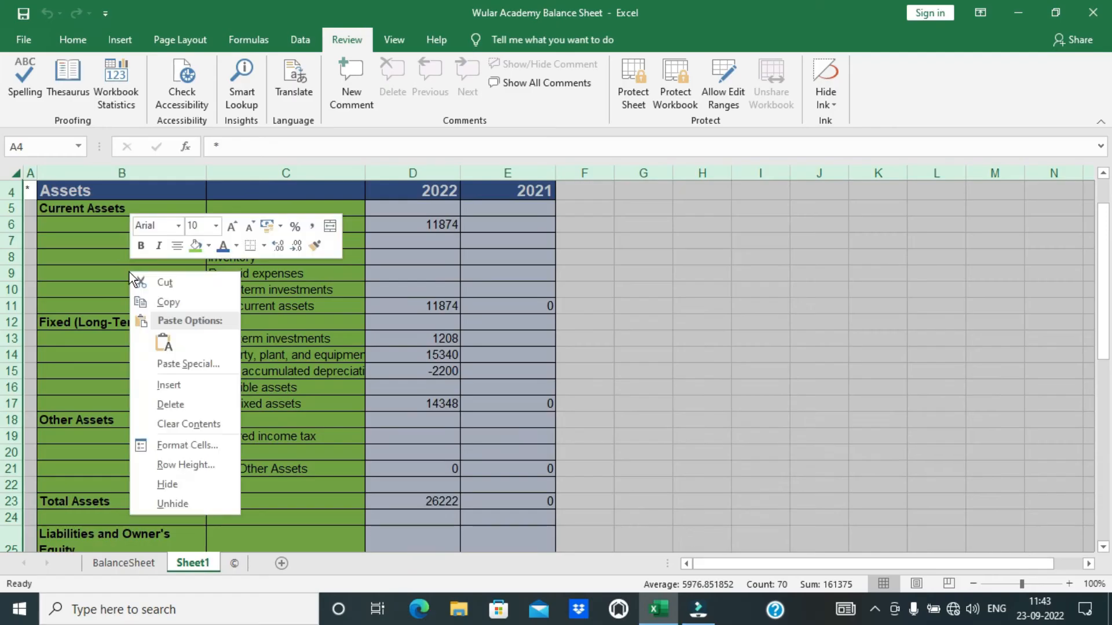
click(172, 446)
click(267, 234)
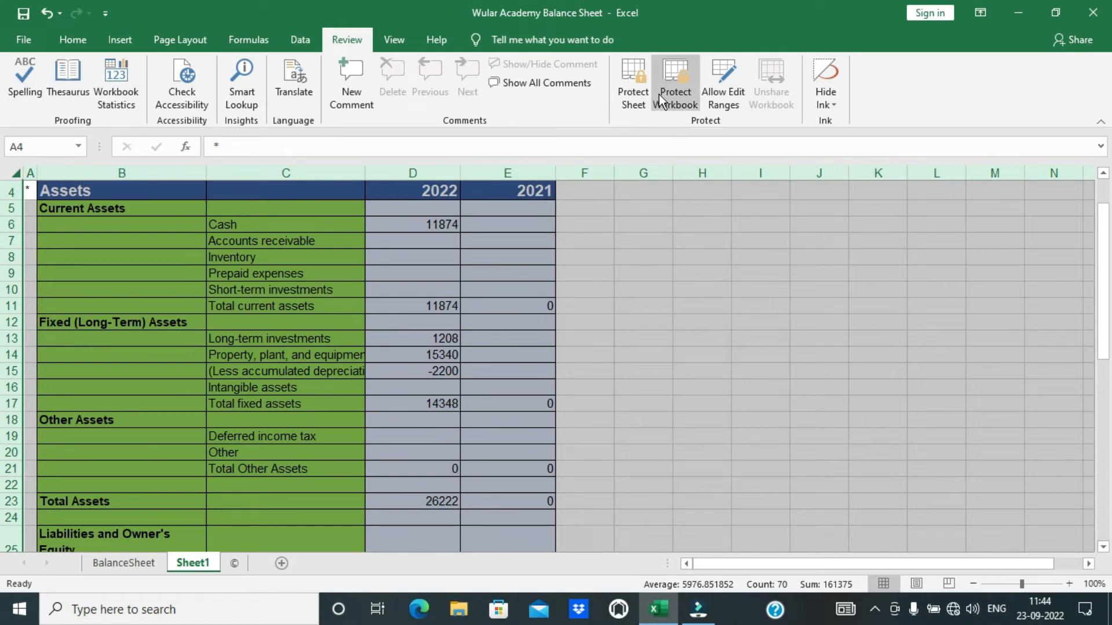
Protect Sheet1 without a password and test that D15's -2200 cannot be moved.
click(644, 84)
click(412, 501)
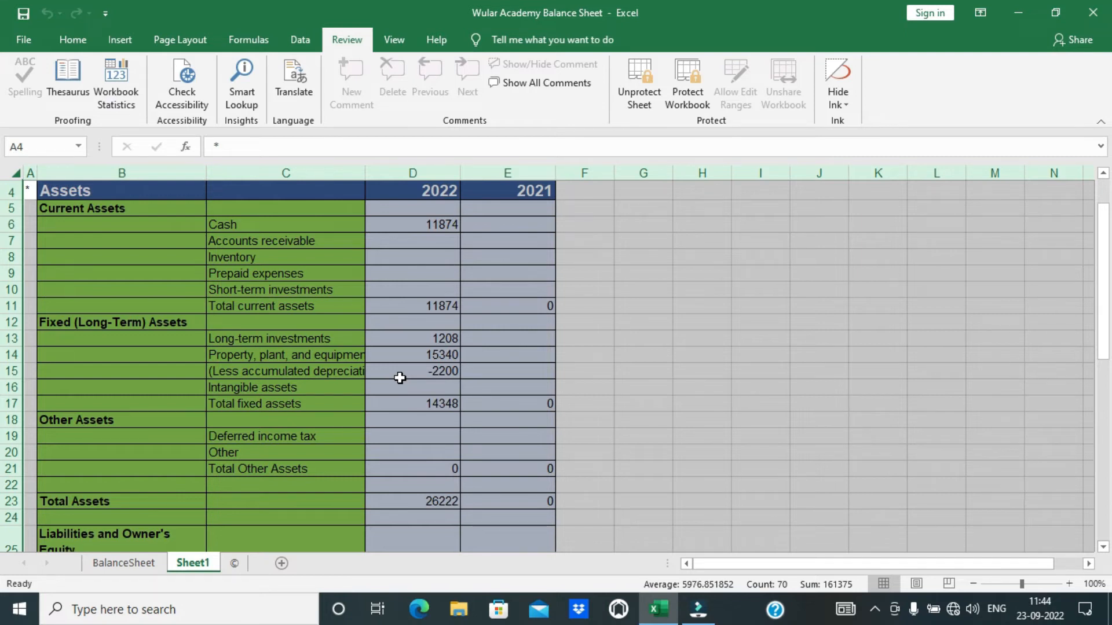
click(405, 371)
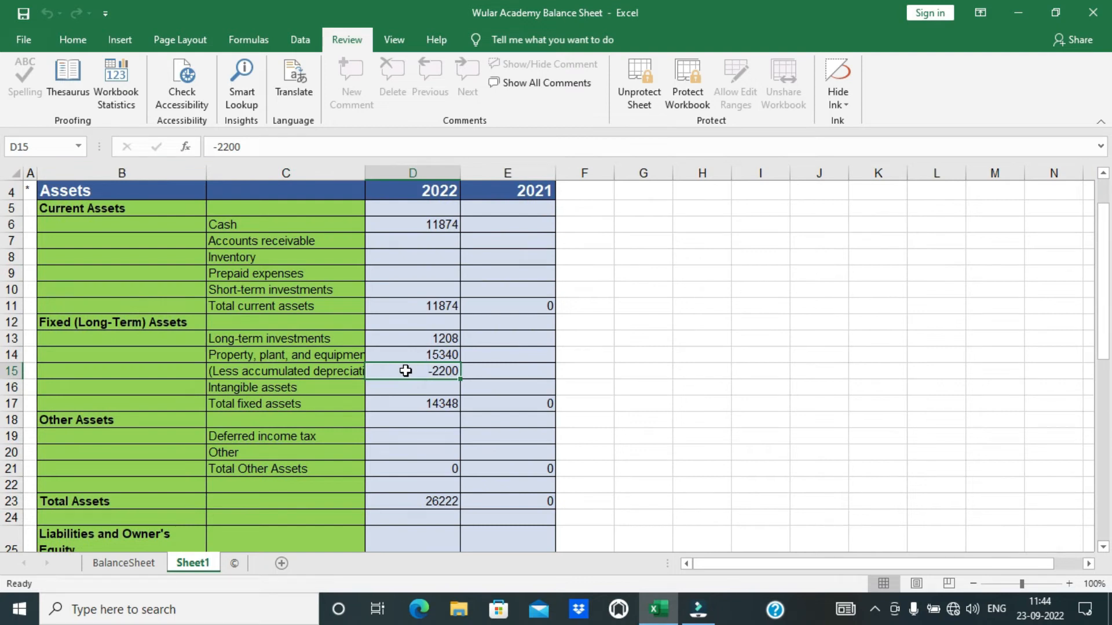
drag(443, 378, 457, 380)
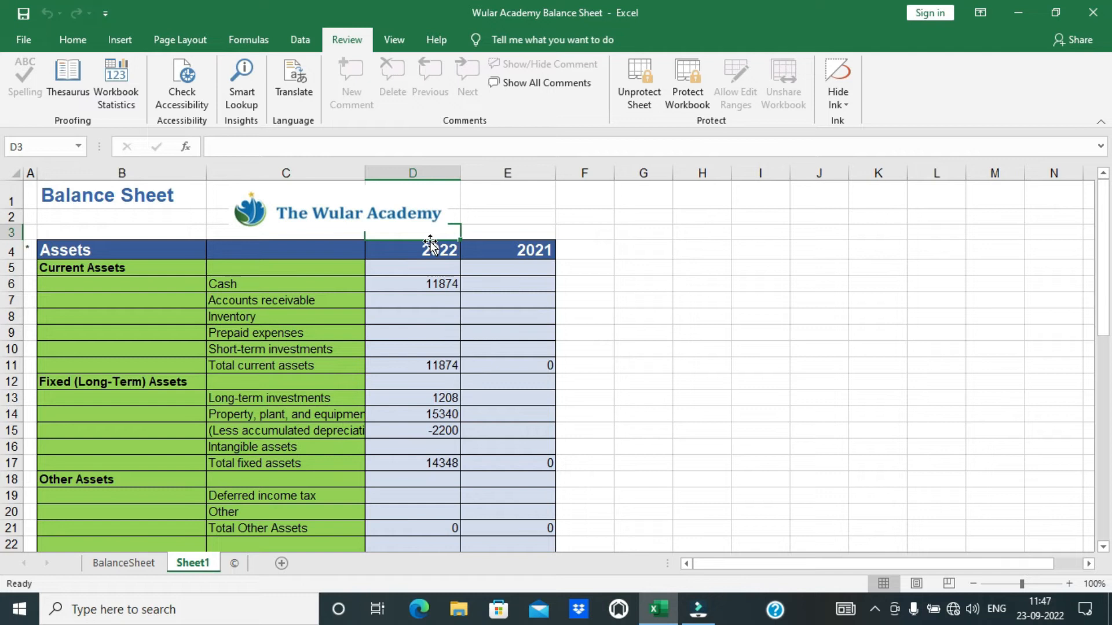
Unlock the value cells D5:E40 in Format Cells > Protection.
drag(423, 264, 508, 513)
right_click(524, 393)
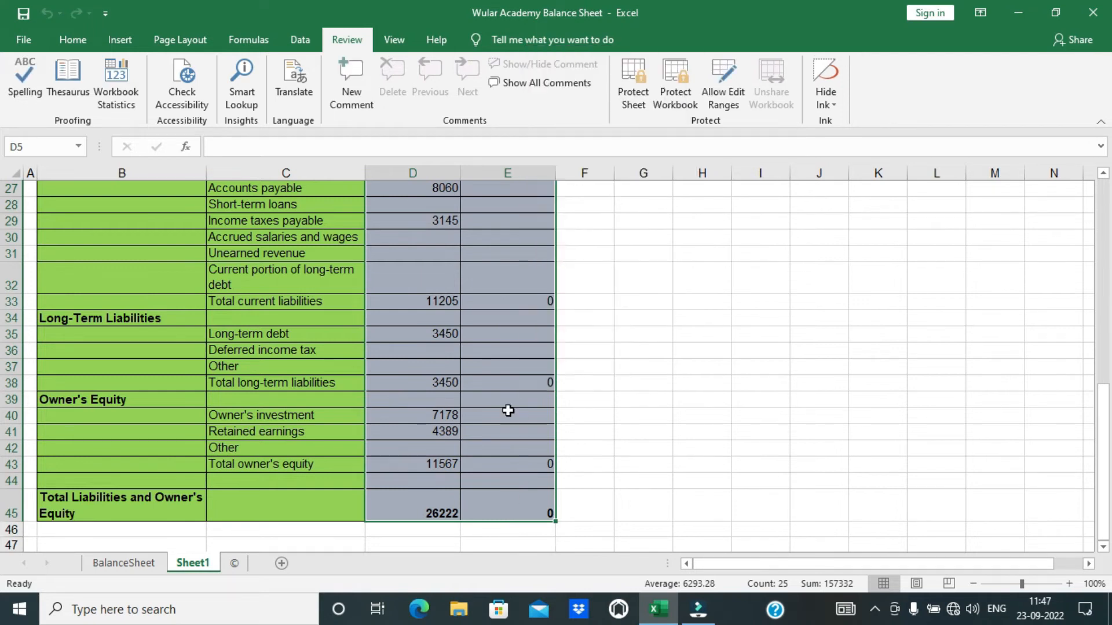
right_click(509, 401)
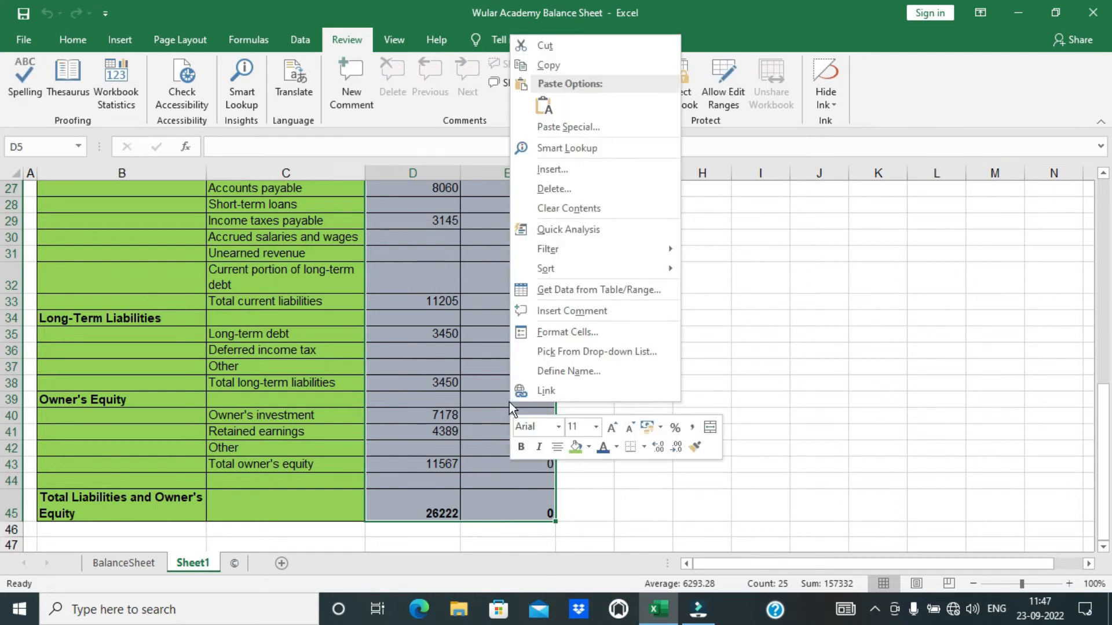
click(545, 332)
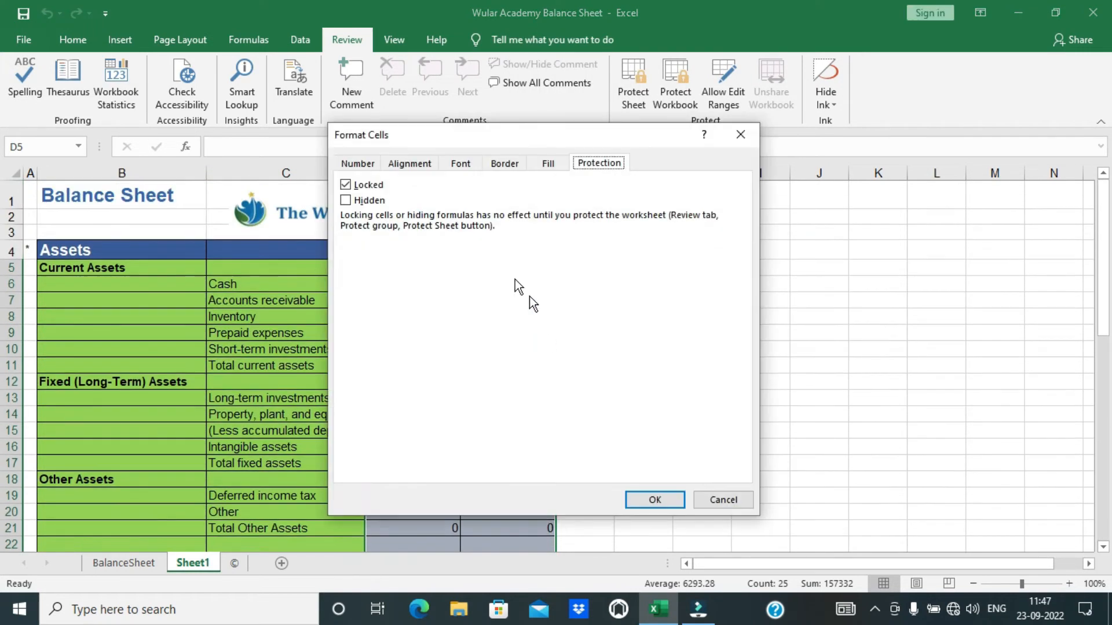
click(368, 186)
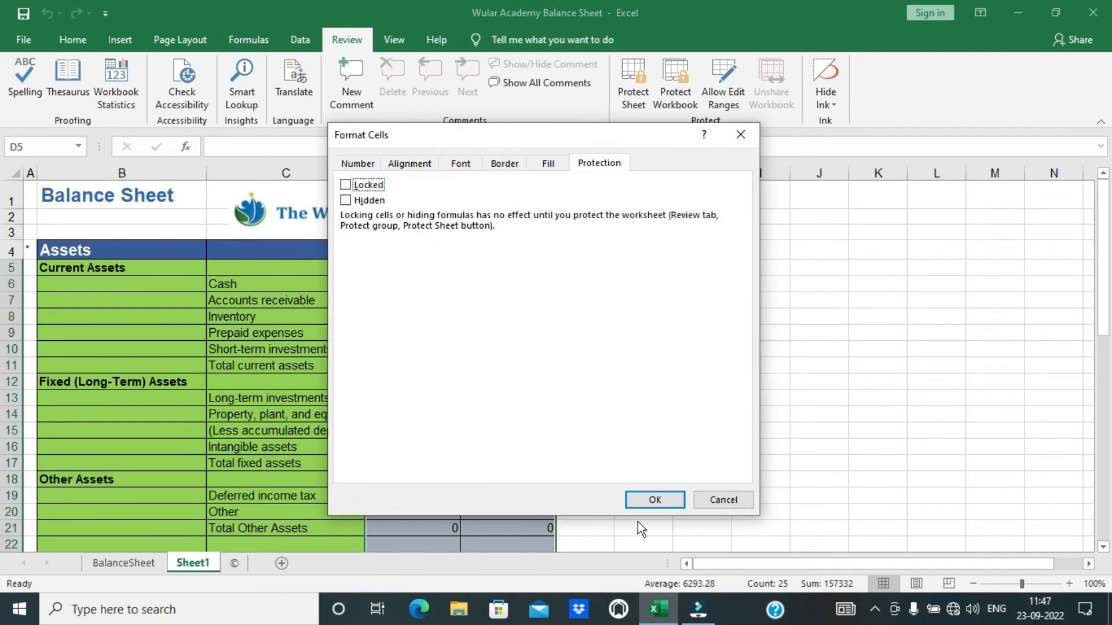
click(646, 500)
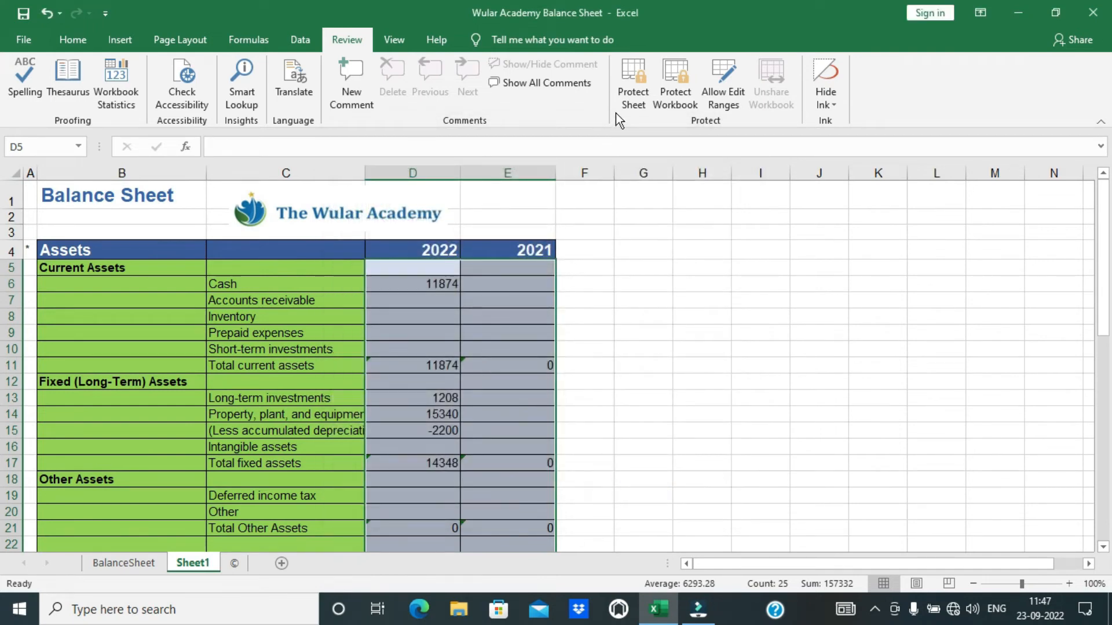
click(507, 300)
Protect the sheet again and enter 4545, 2132 and 565 into D5:D7.
click(633, 71)
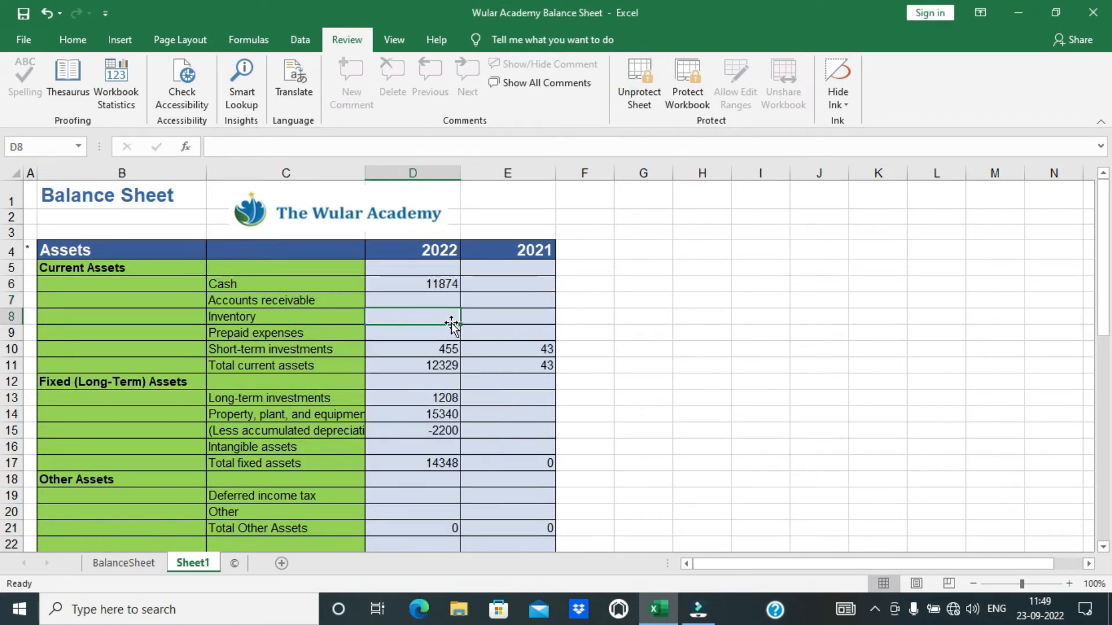
click(454, 269)
text(4545)
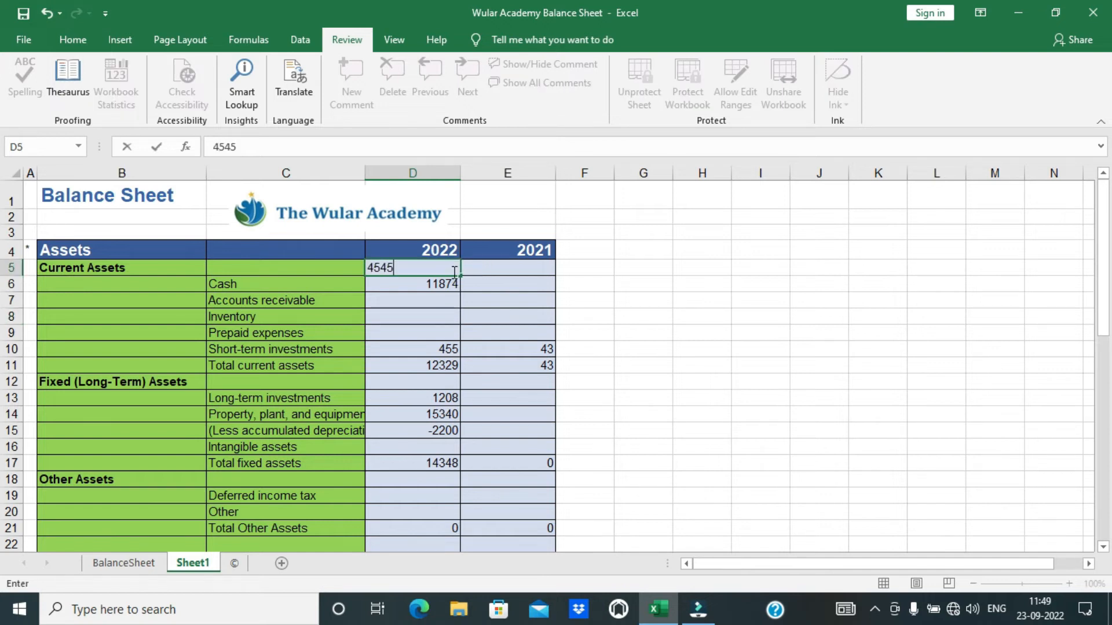
key(Return)
text(2132)
key(Return)
text(565)
key(Tab)
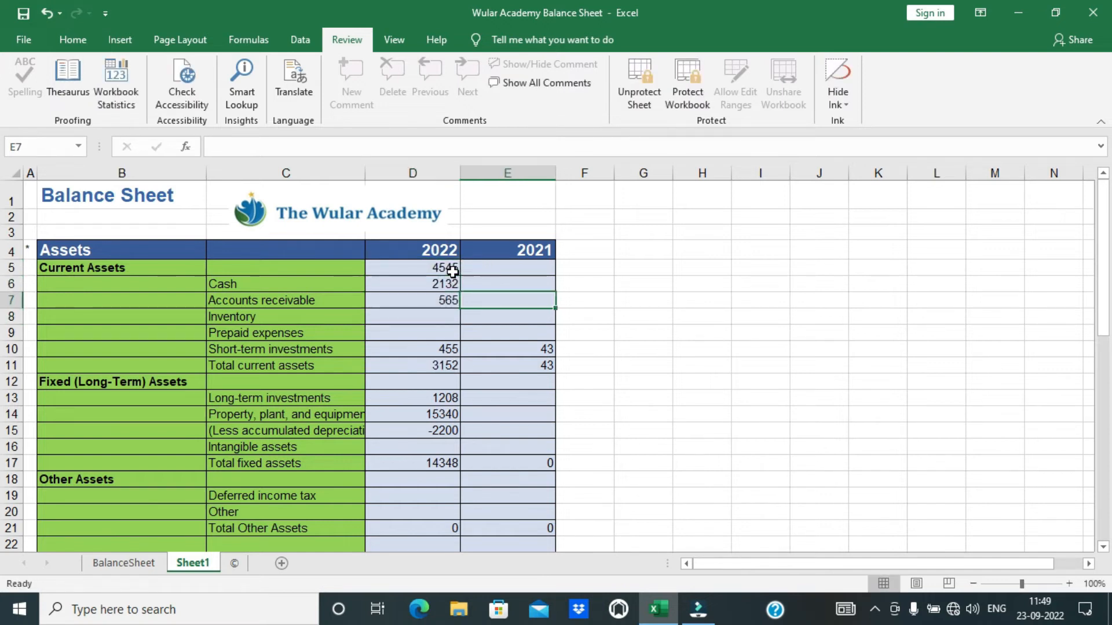
Try editing the locked Accounts receivable label in C7 and dismiss the warning.
click(319, 302)
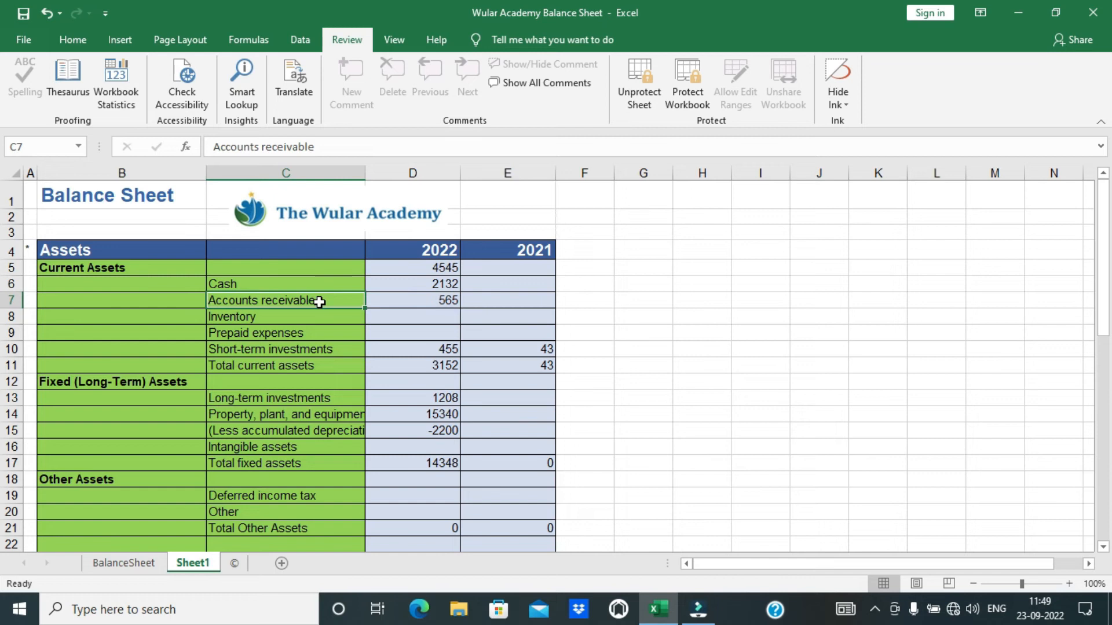
double_click(319, 301)
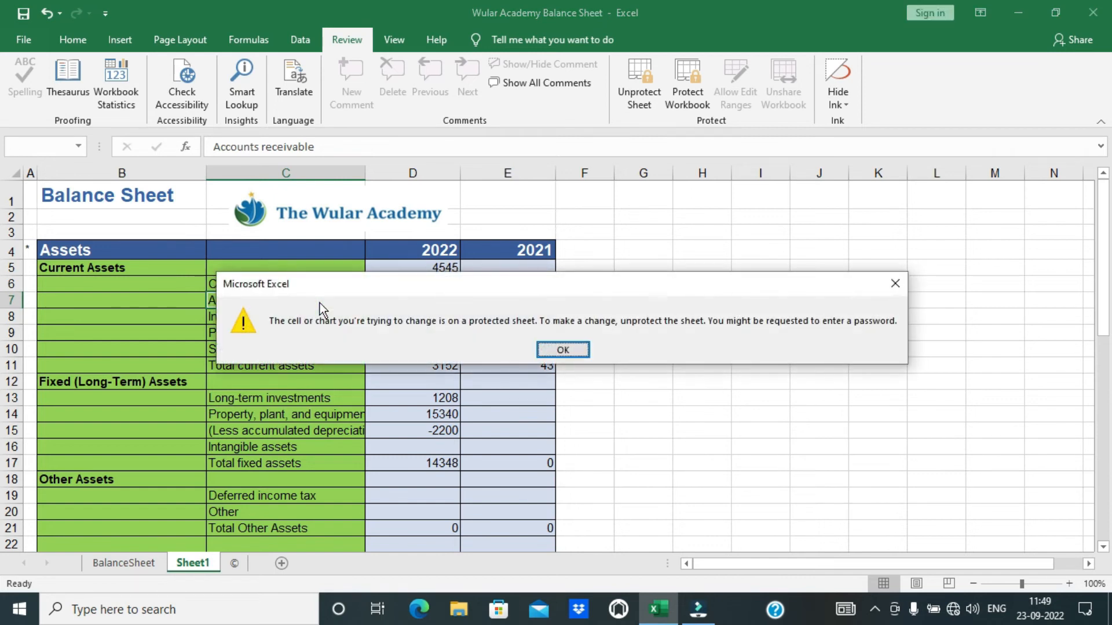
key(Return)
key(Delete)
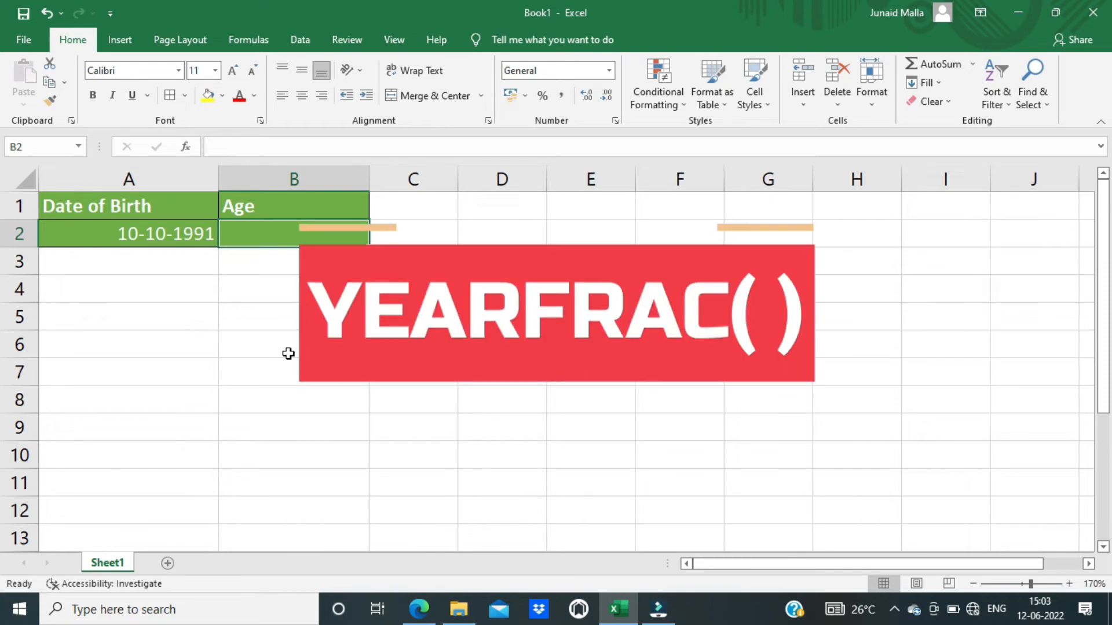
Enter =YEARFRAC(A2,TODAY()) in B2 to compute age from the birth date.
text(=year)
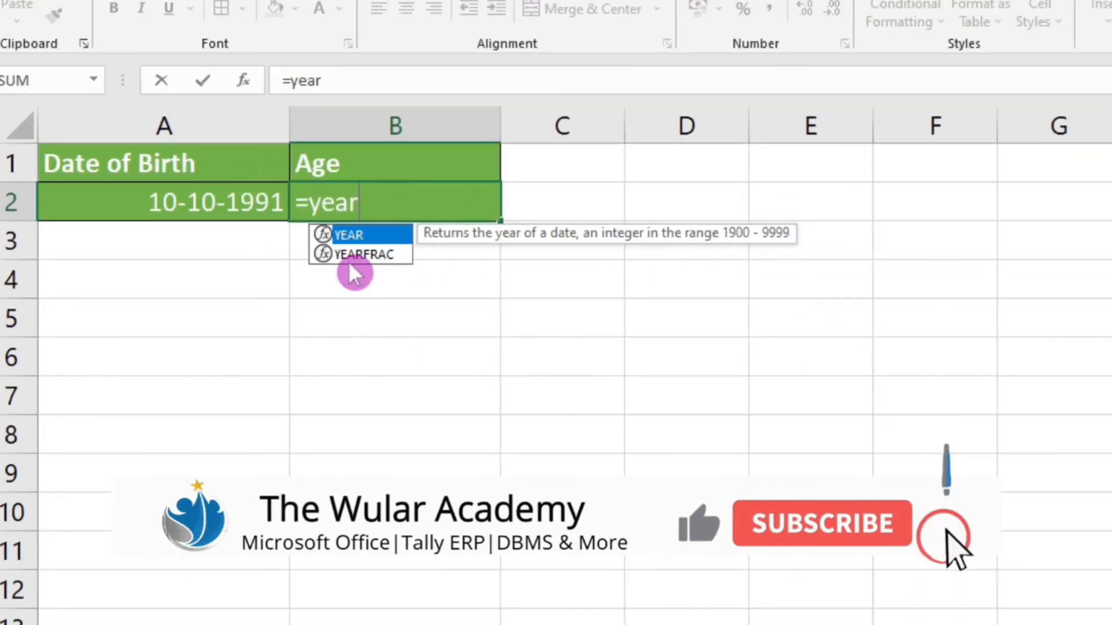
double_click(352, 257)
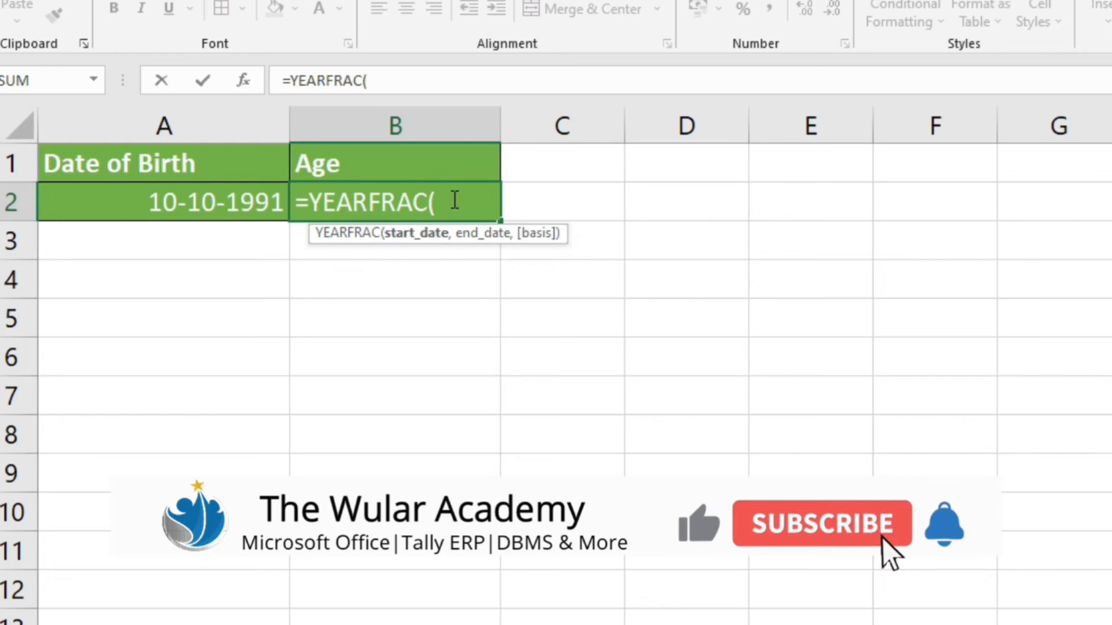
click(232, 204)
text(,)
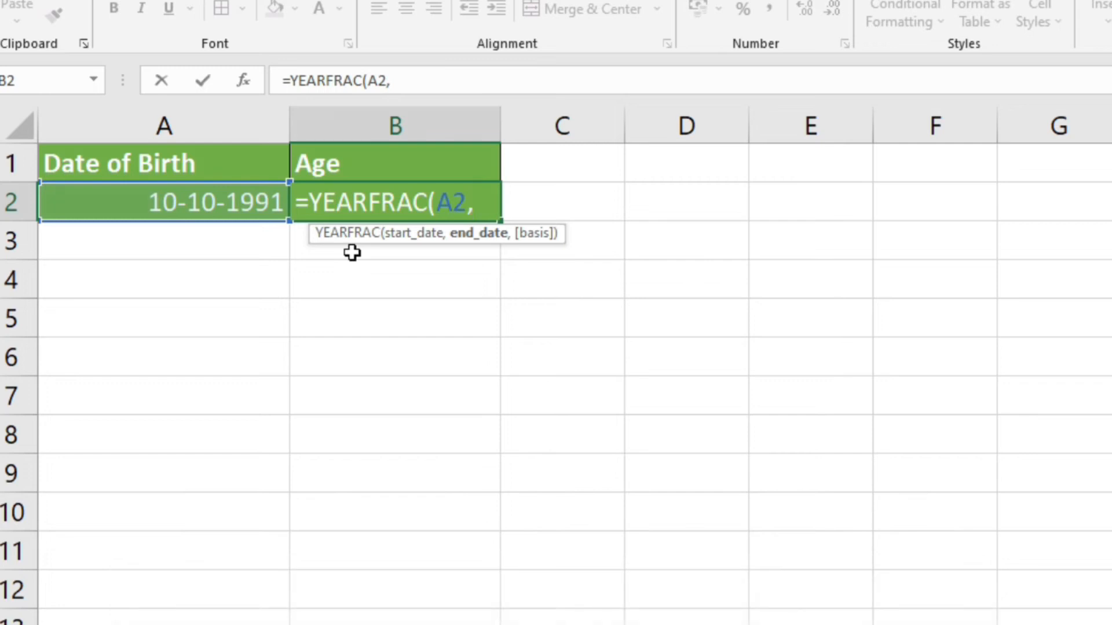
text(todau)
key(BackSpace)
text(y)
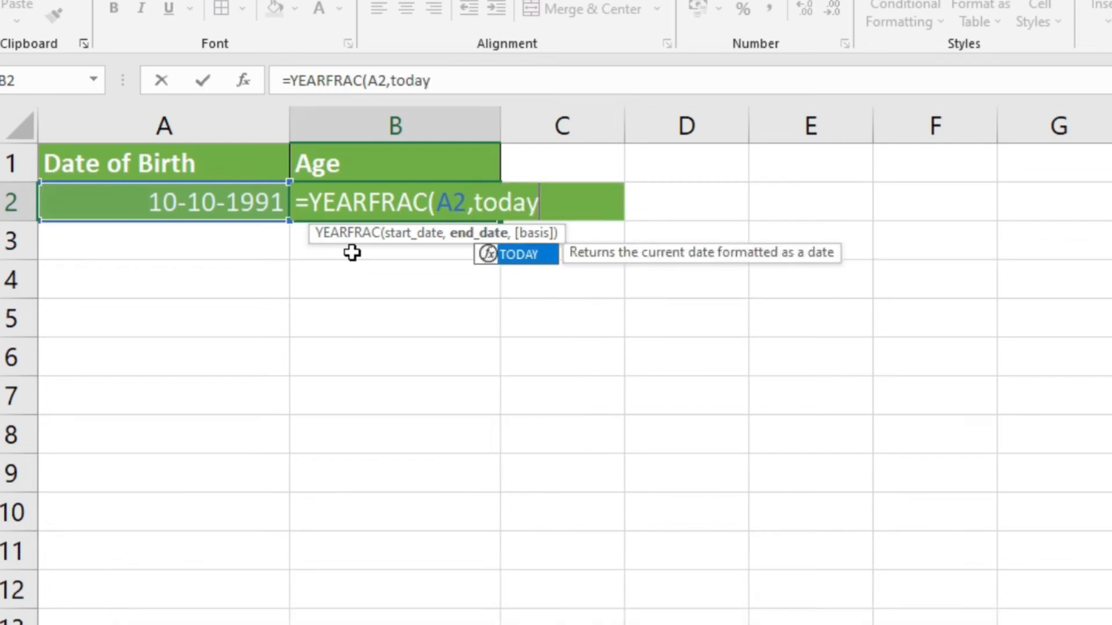
text(()))
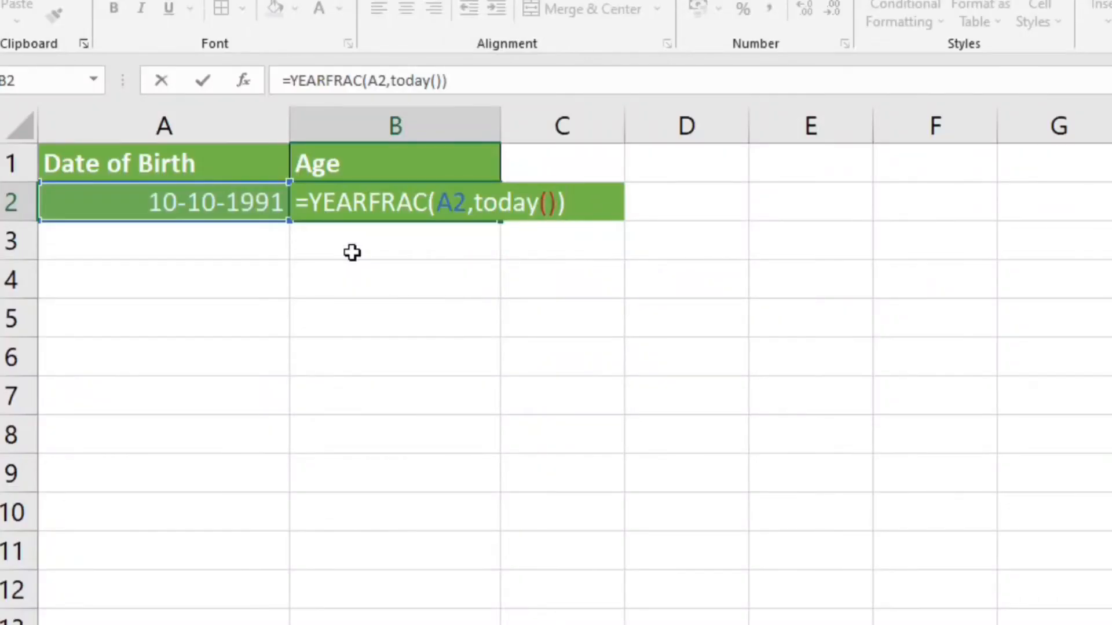
key(Return)
click(440, 195)
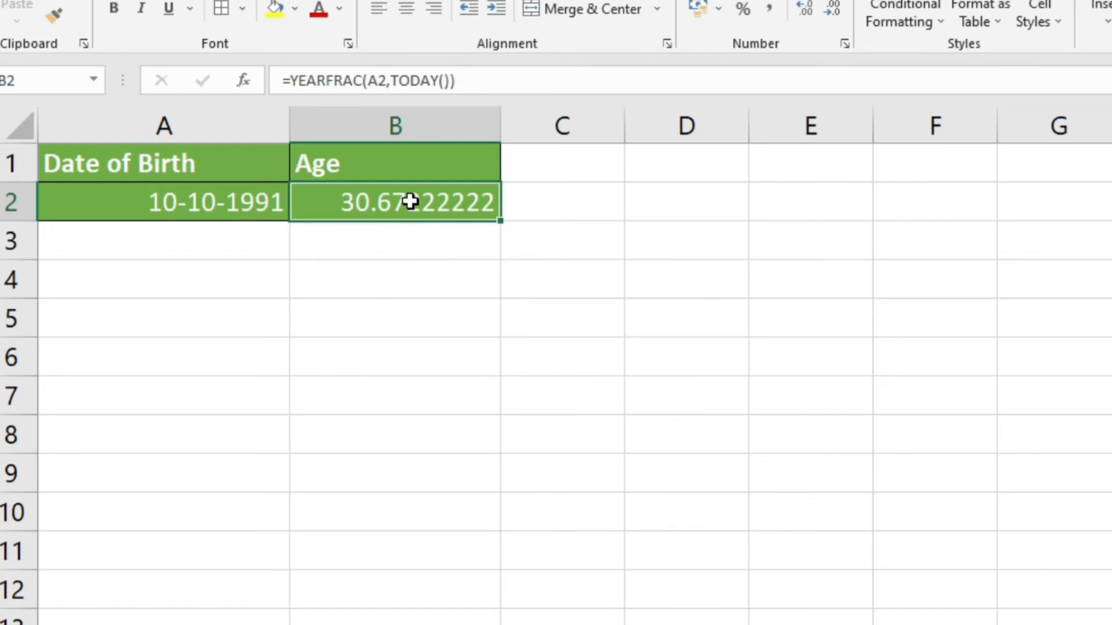
Wrap B2's formula in INT to give a whole-number age.
double_click(410, 201)
click(317, 207)
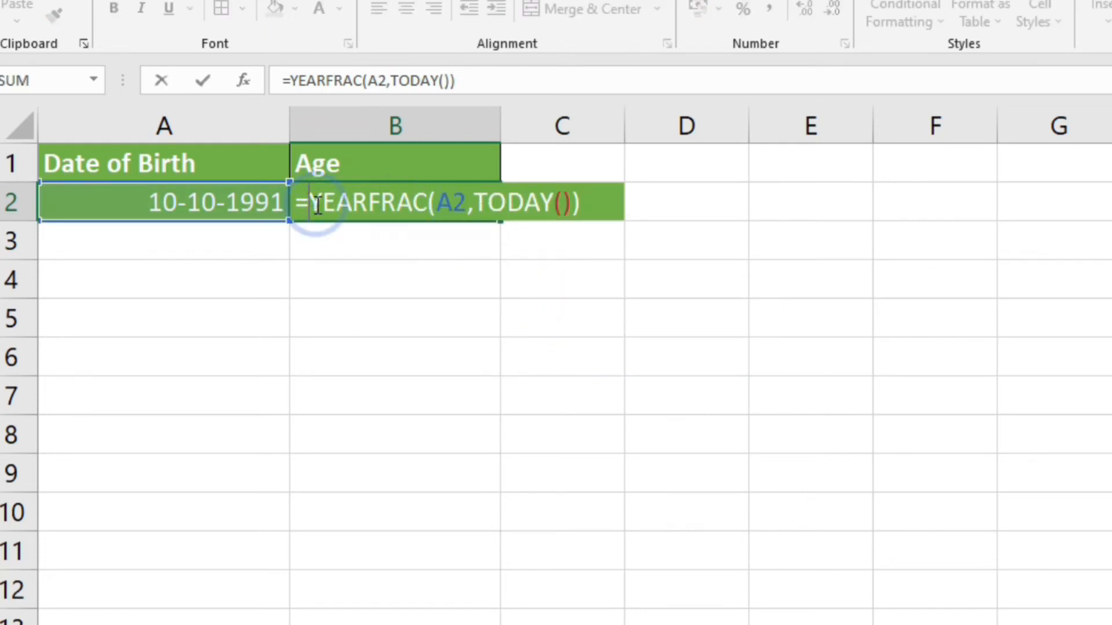
text(int)
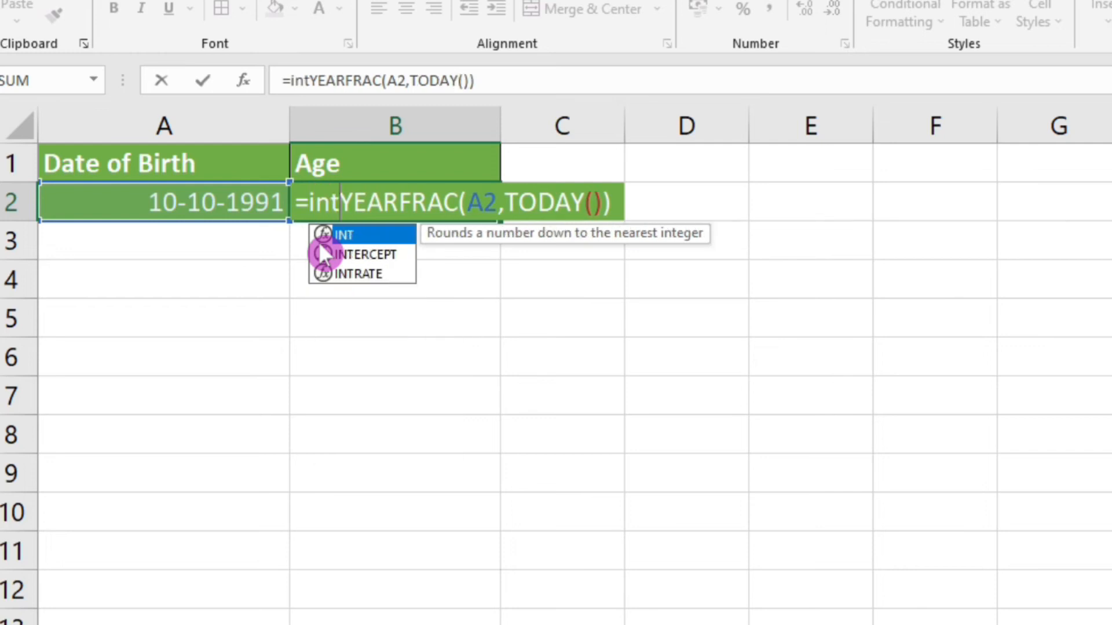
text(()
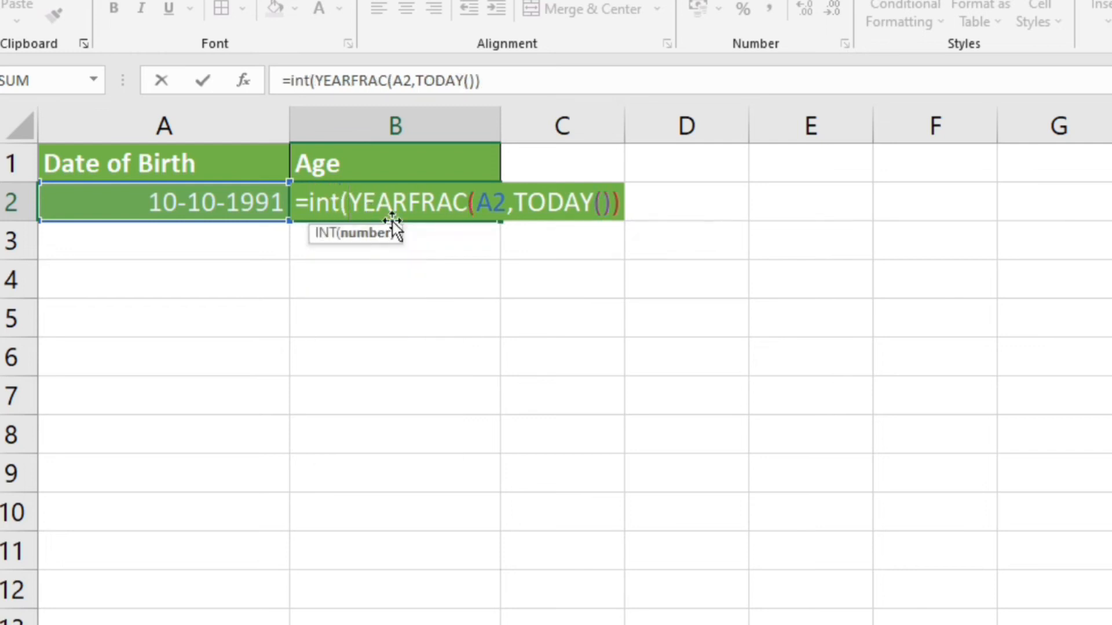
click(614, 208)
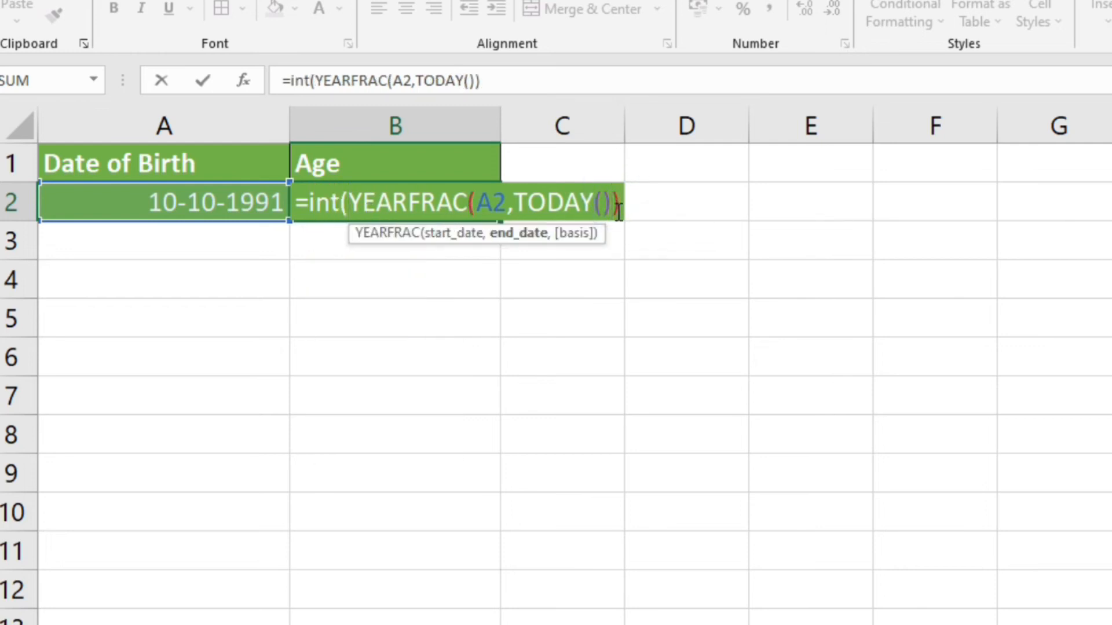
text())
key(Return)
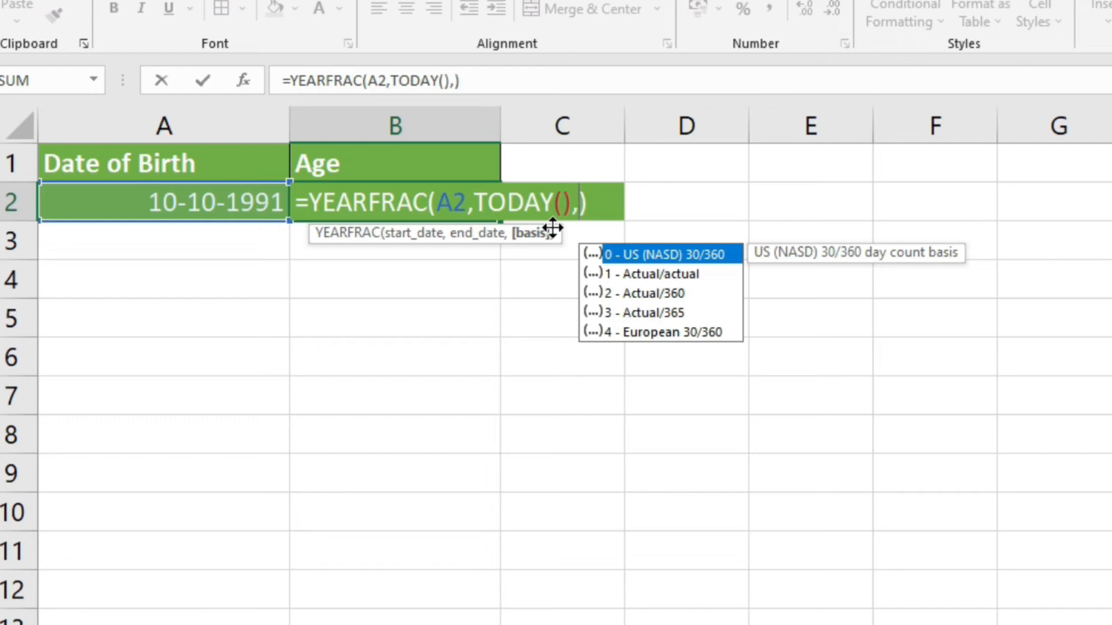
Use =YEARFRAC(A2,TODAY(),0) with US (NASD) 30/360 basis, showing 30.67222222.
double_click(667, 254)
key(Return)
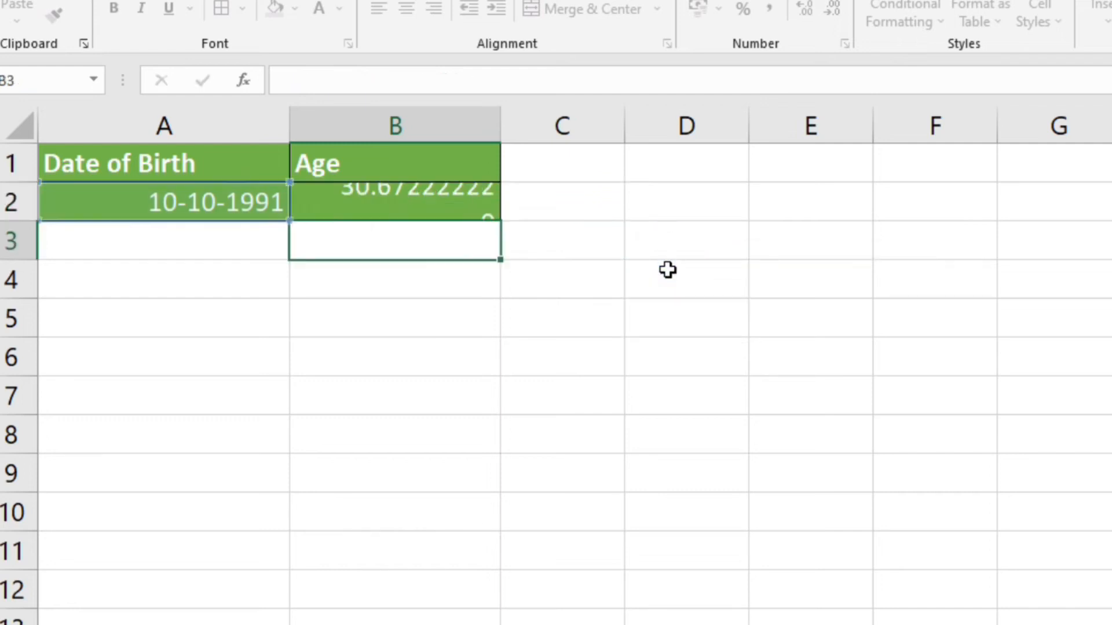
click(382, 200)
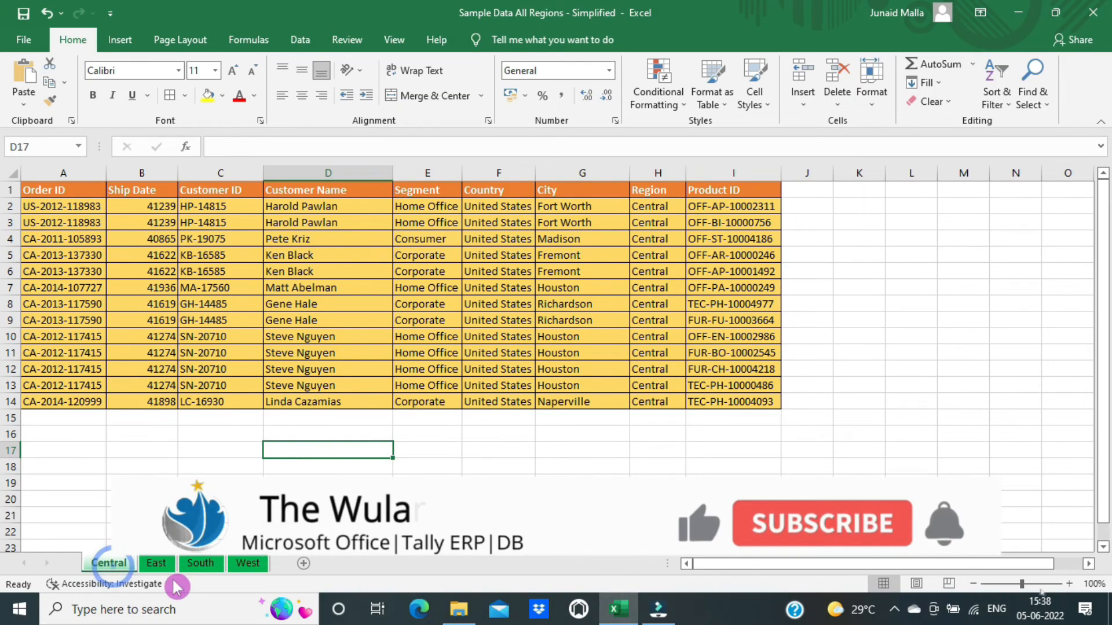
Look through the East, South and West region sheets.
click(155, 572)
click(200, 568)
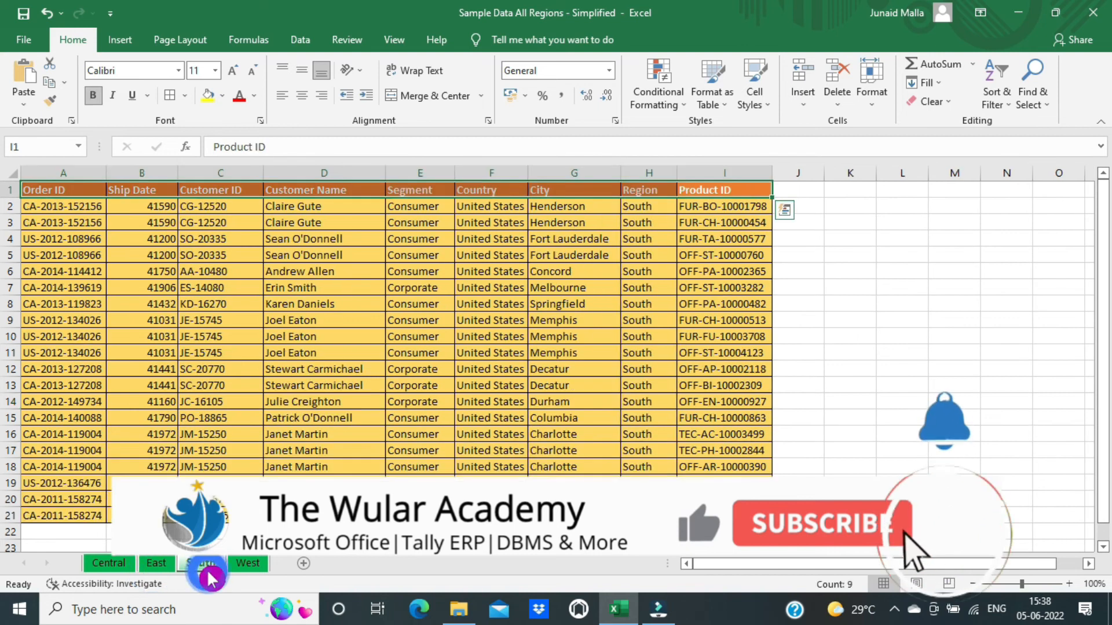
click(249, 570)
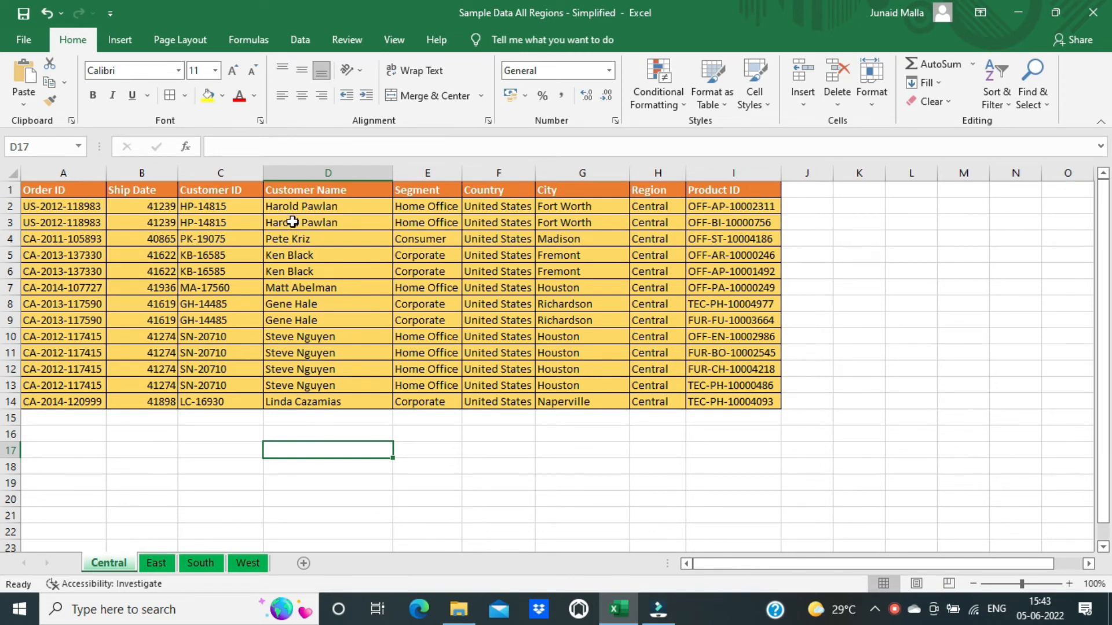
Turn the Central and East region data into tables with headers.
click(61, 190)
key(ctrl+a)
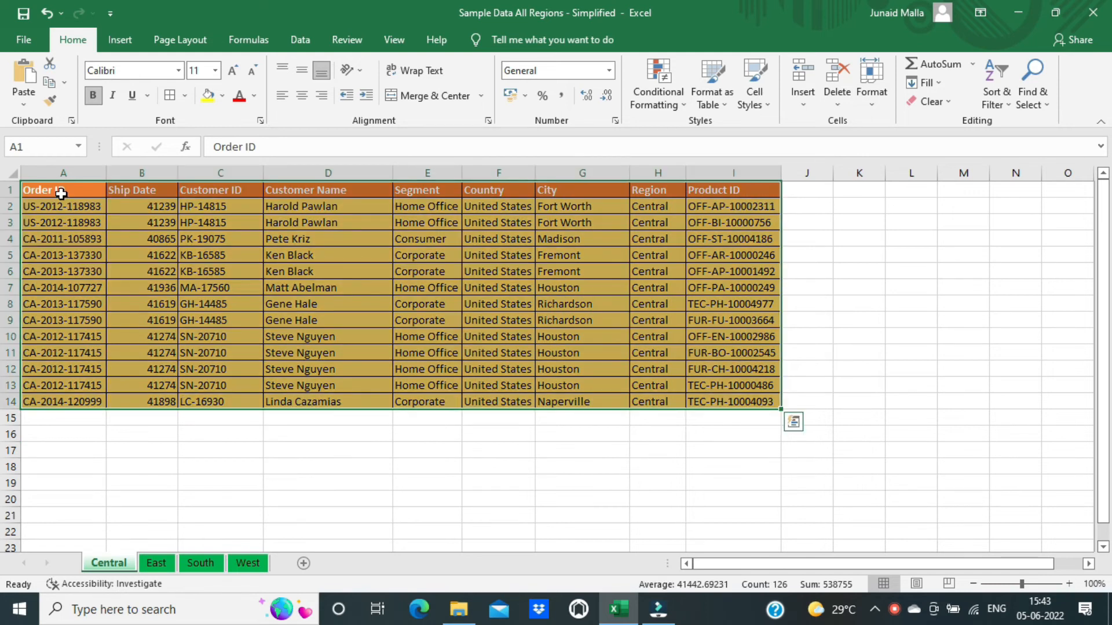
key(ctrl+t)
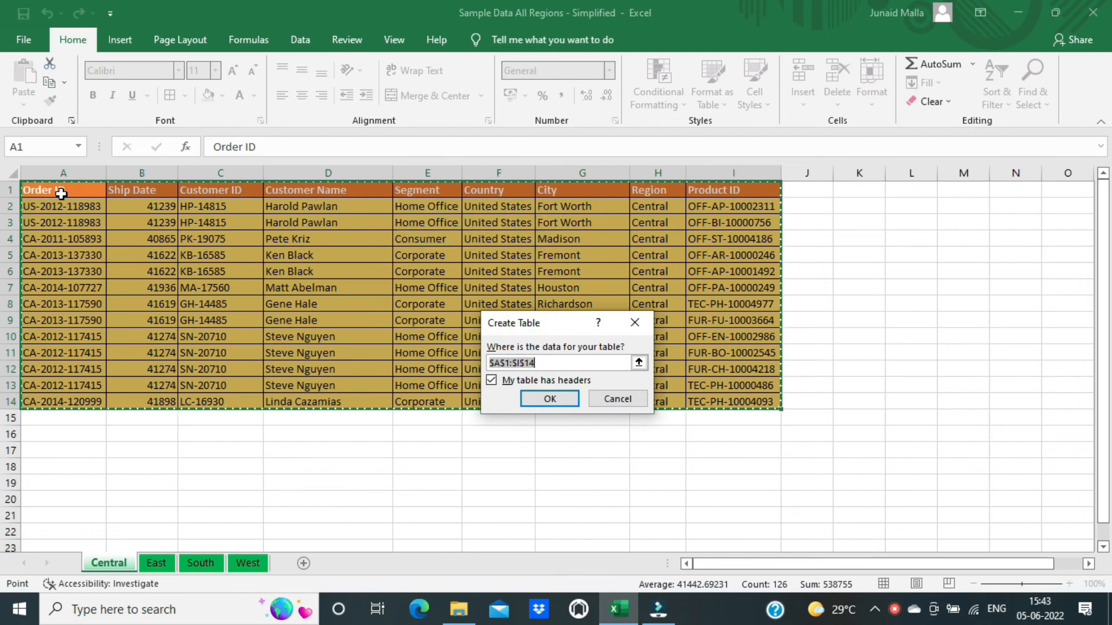
key(Return)
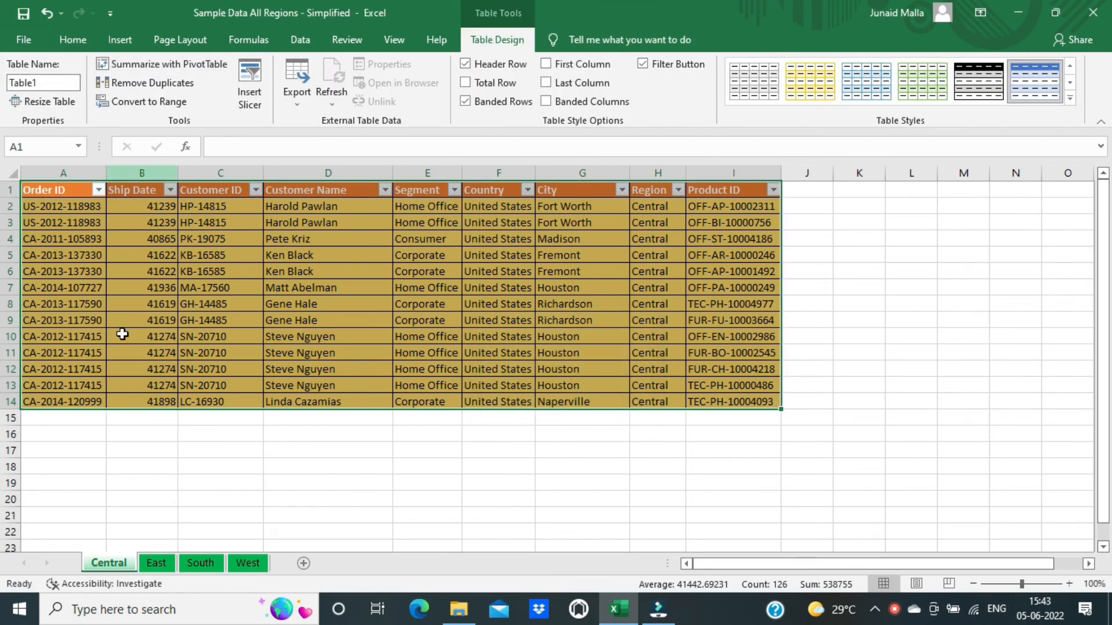
click(157, 562)
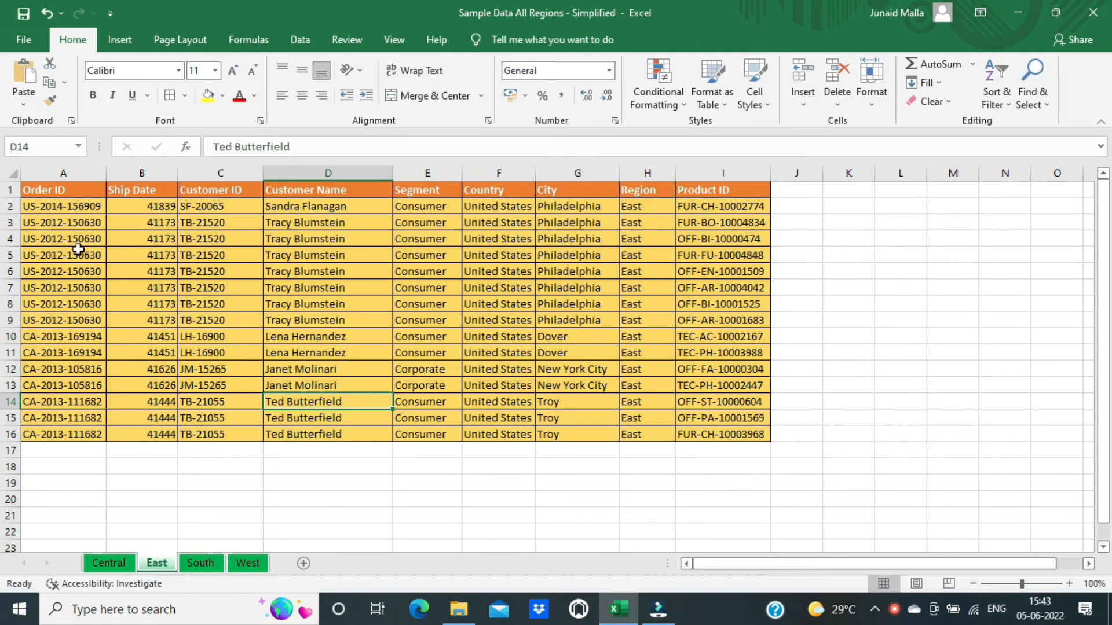
click(67, 232)
key(ctrl+a)
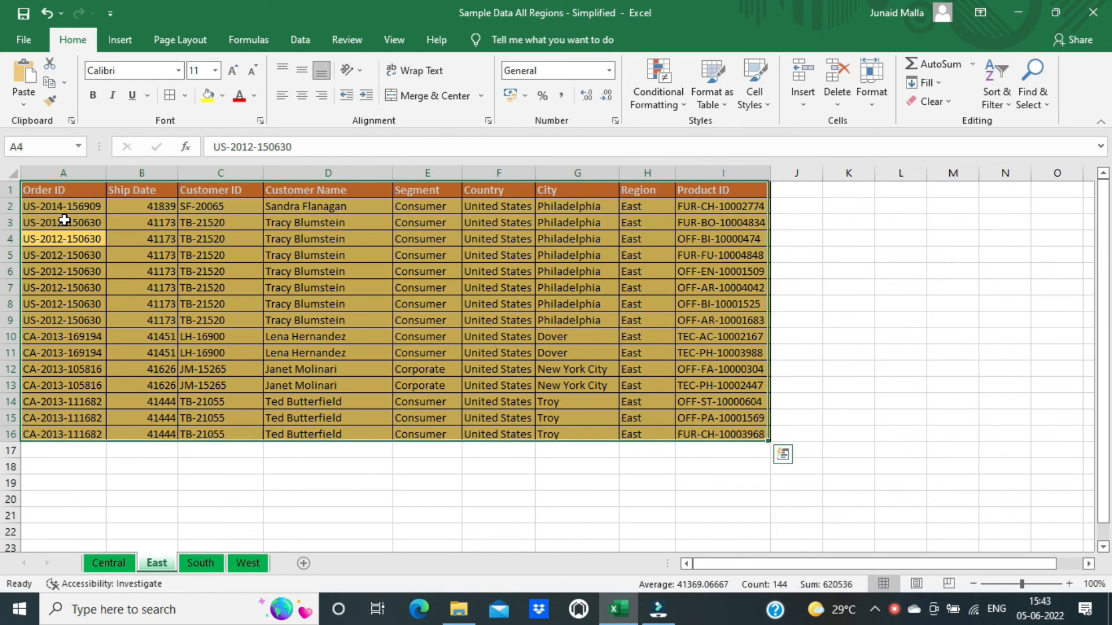
key(ctrl+t)
key(Return)
Make the West data a table and add a new blank worksheet.
click(200, 563)
click(248, 563)
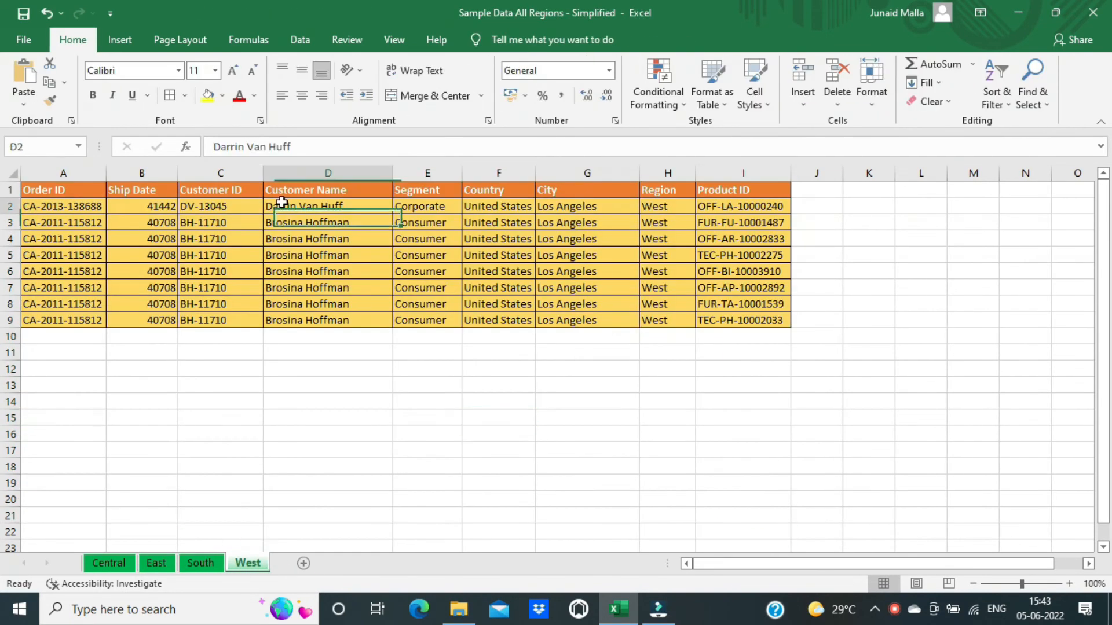
key(ctrl+a)
key(ctrl+t)
key(Return)
click(220, 320)
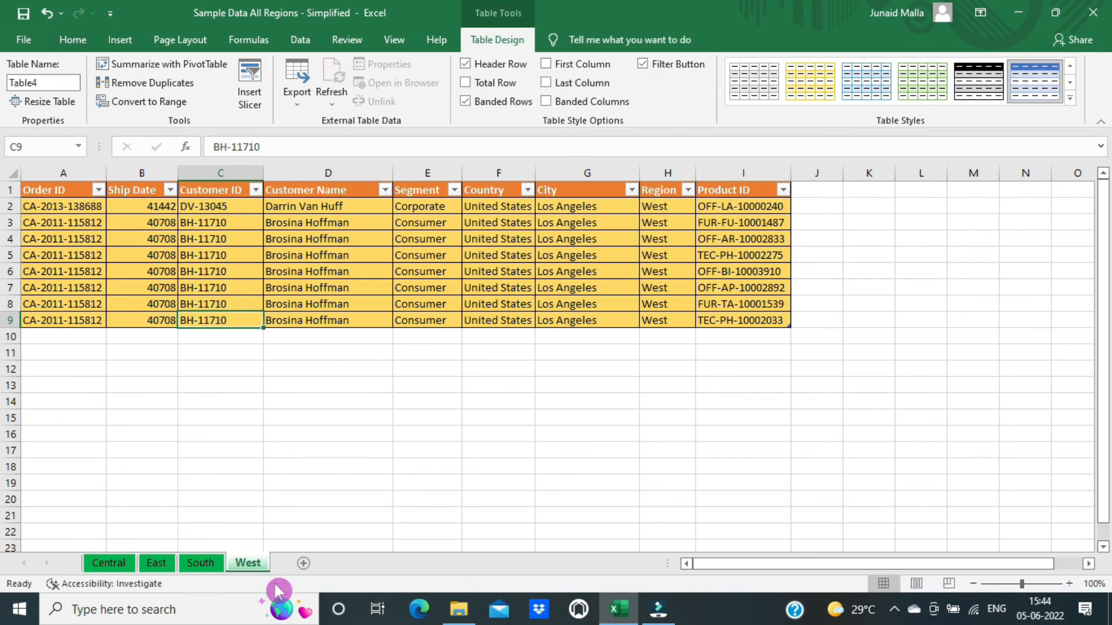
click(303, 564)
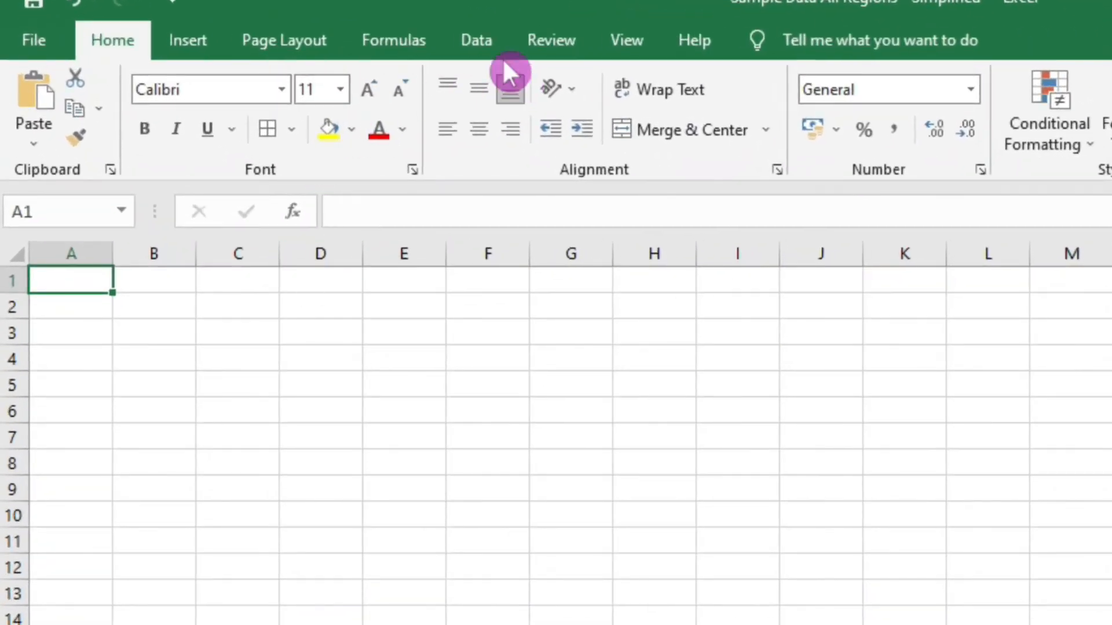
Create a Blank Query from Other Sources under the Data tab's New Query.
click(482, 39)
click(128, 155)
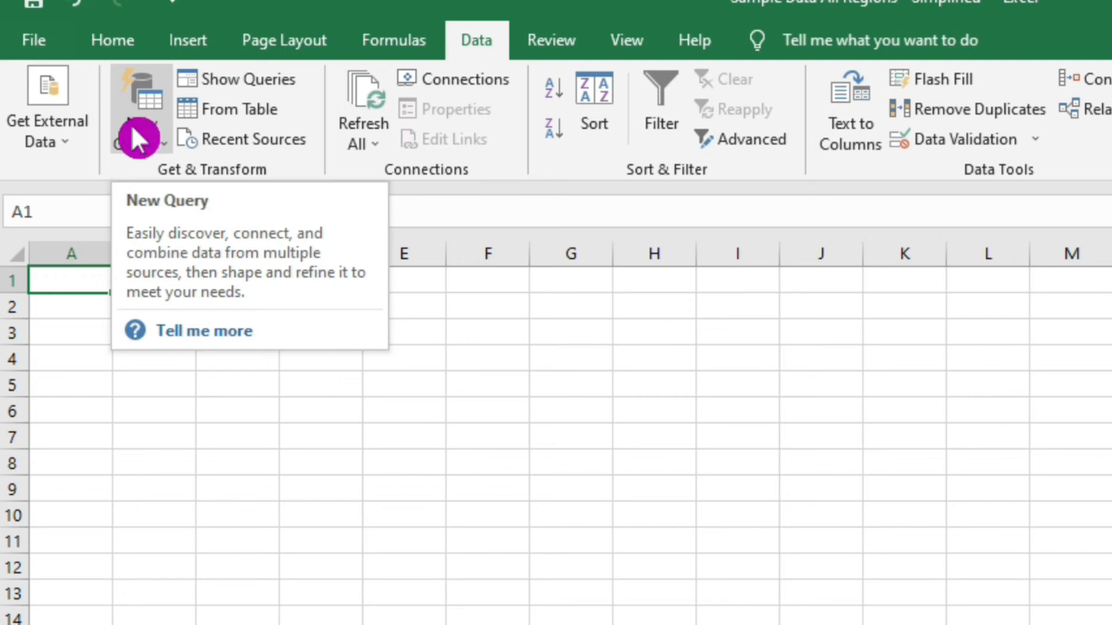
click(133, 129)
mouse_move(176, 206)
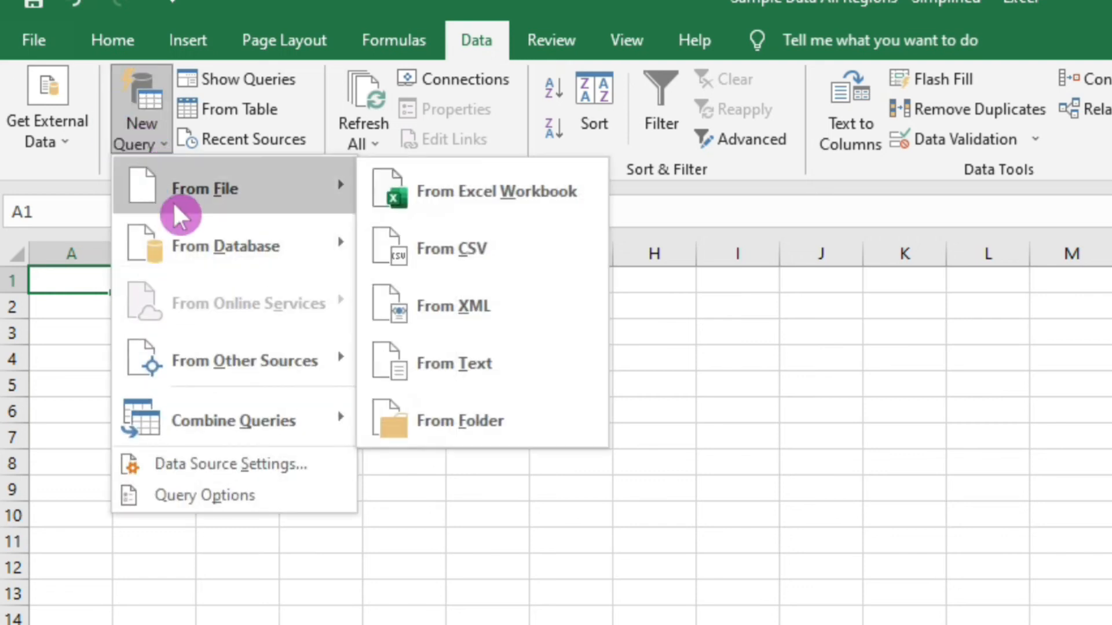
click(266, 363)
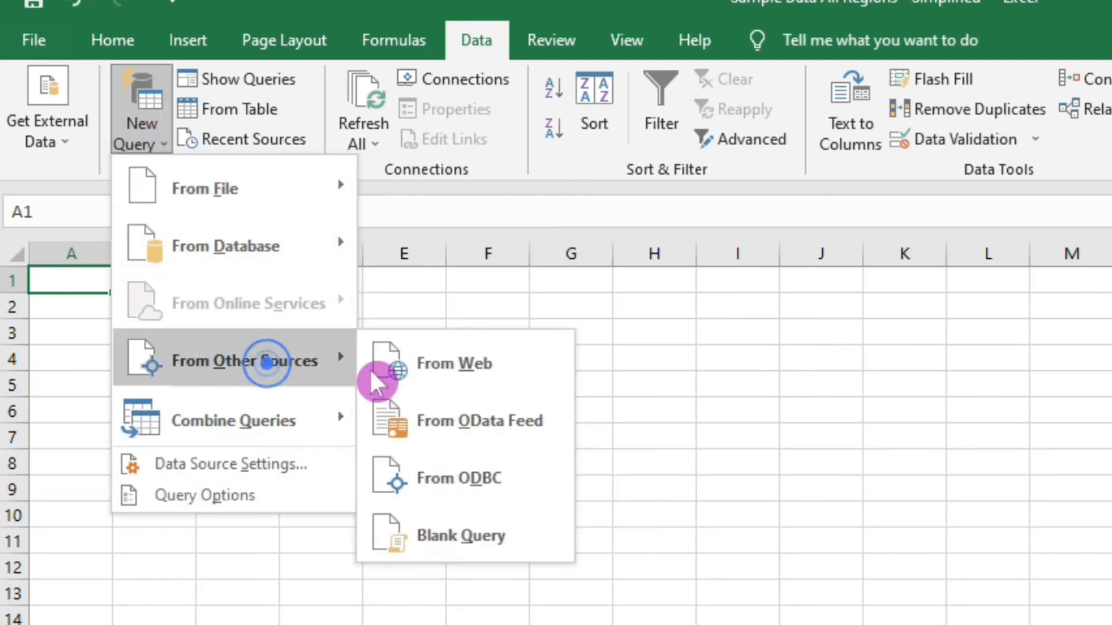
click(502, 540)
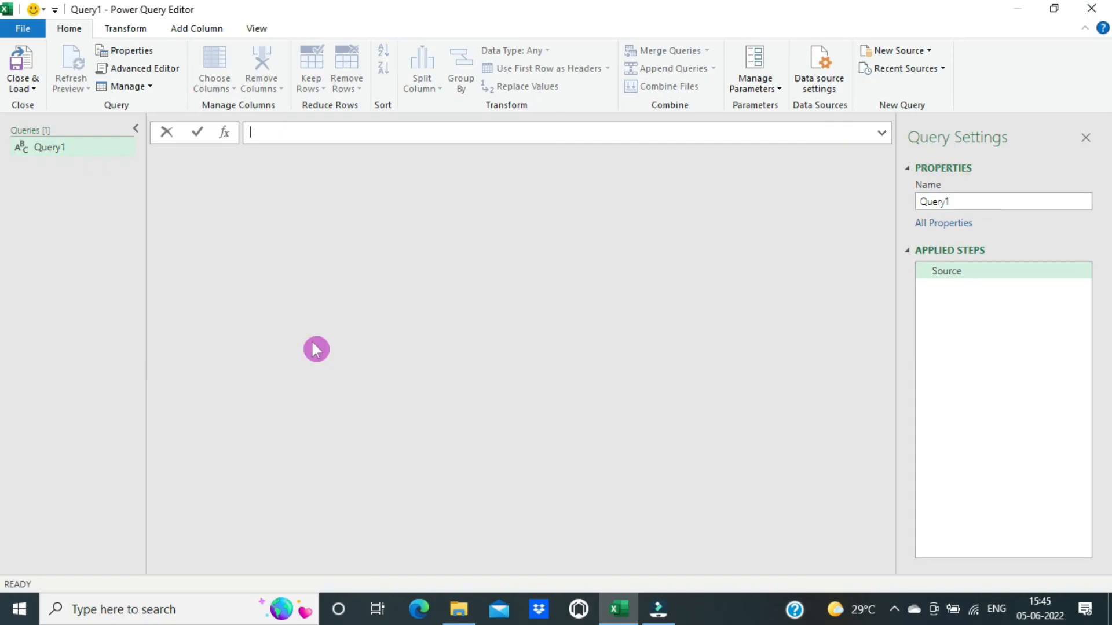
Set Query1's source formula to = Excel.CurrentWorkbook() to list the workbook's tables.
click(286, 131)
text(= Excel.)
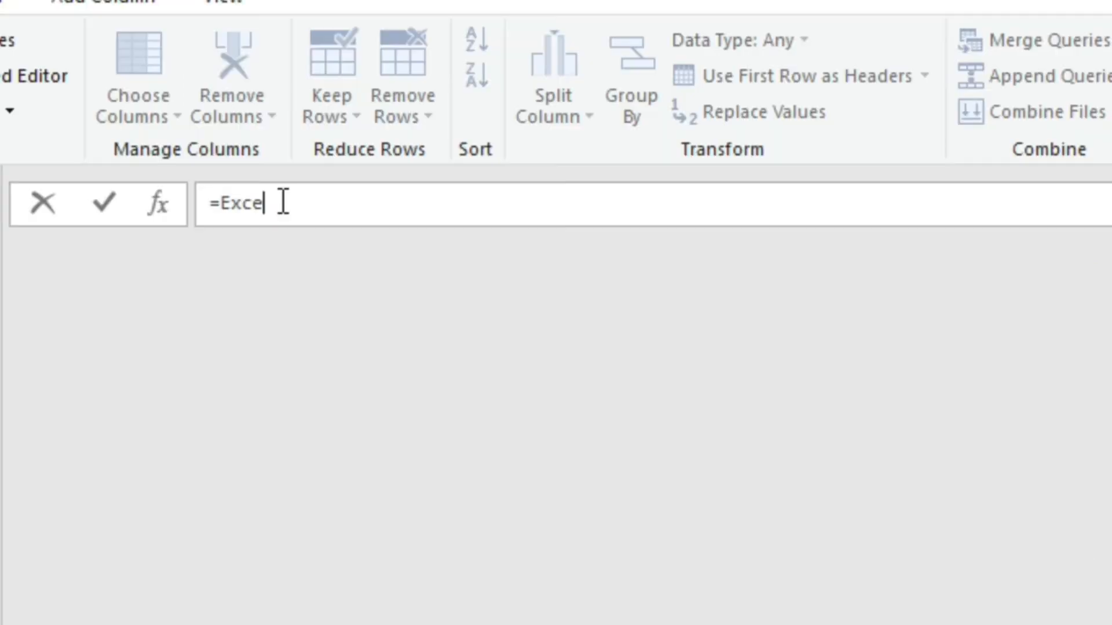
text(CurrentWork)
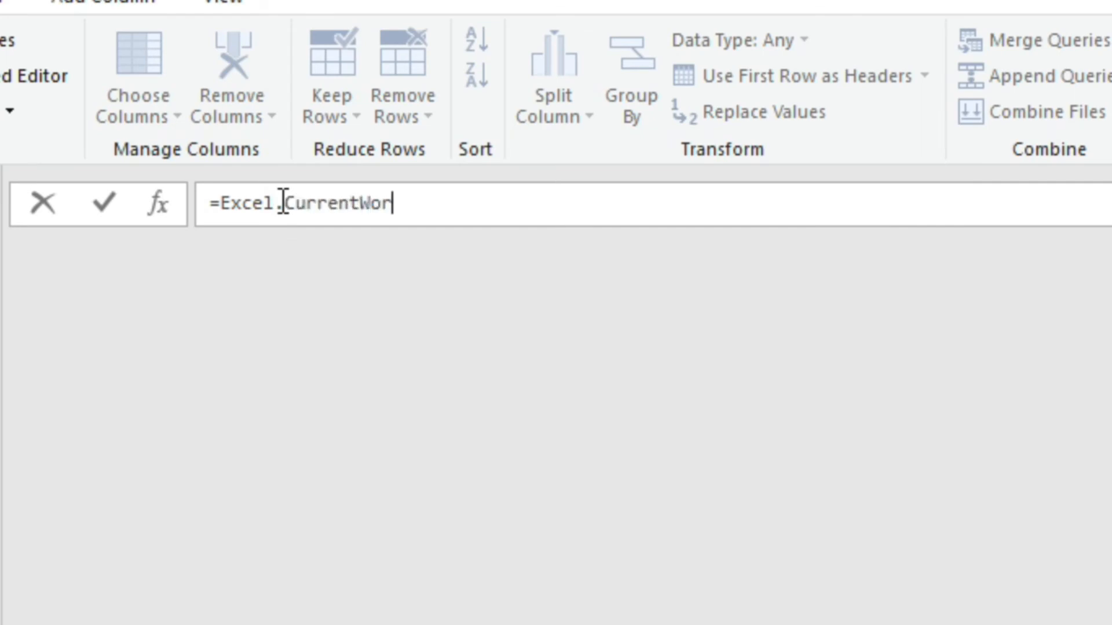
text(book())
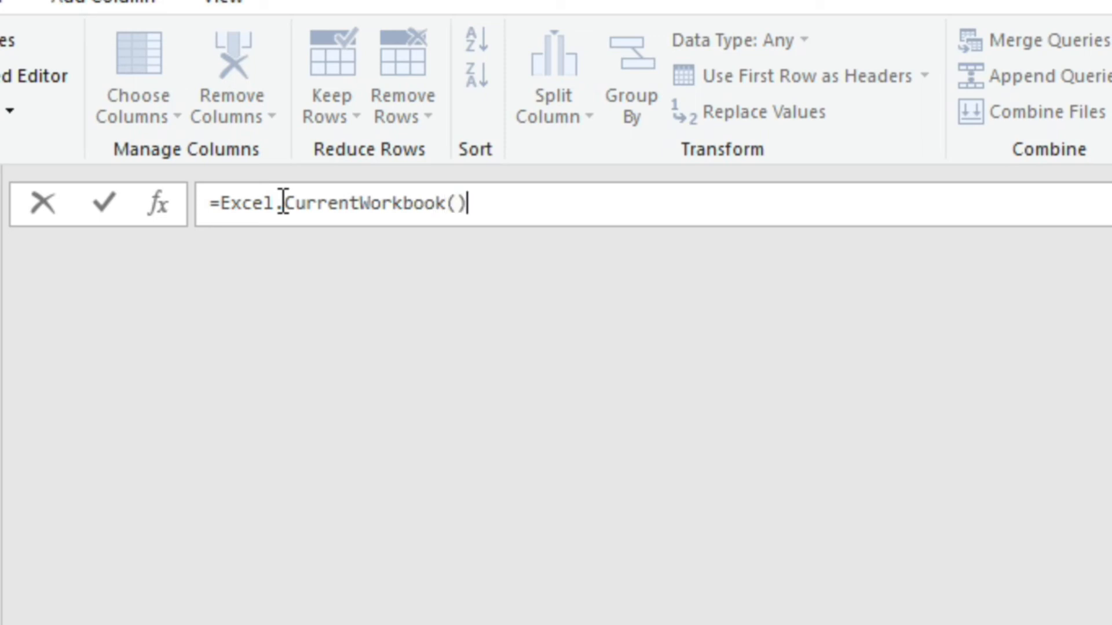
key(Return)
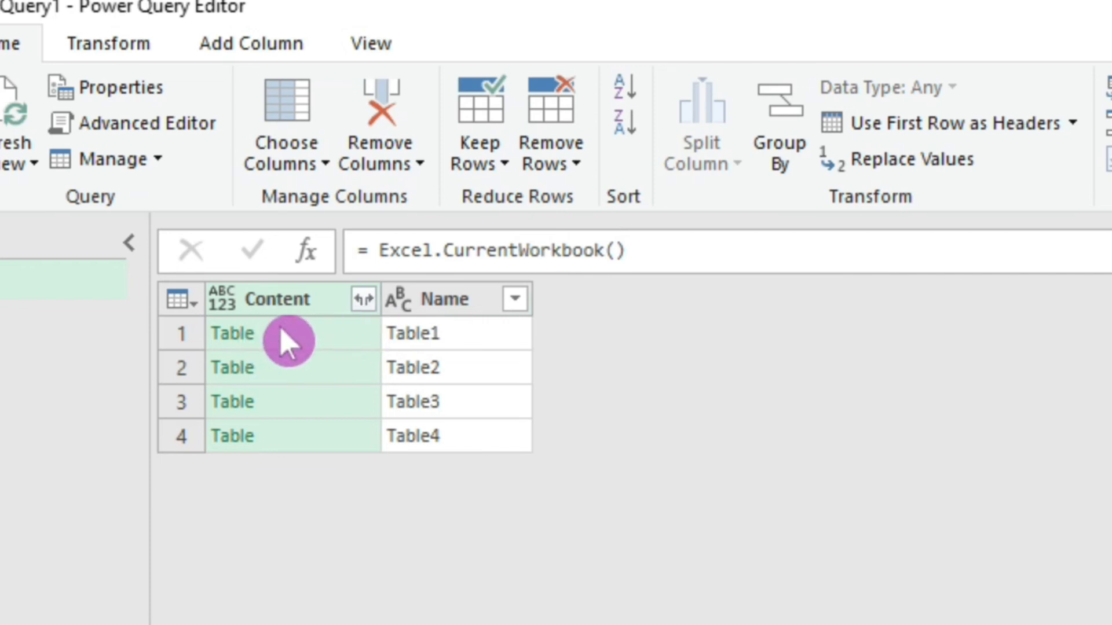
Review the Table1–Table4 entries and their Content values in the query's source list.
click(472, 332)
click(459, 367)
click(453, 400)
click(455, 436)
click(326, 369)
click(313, 439)
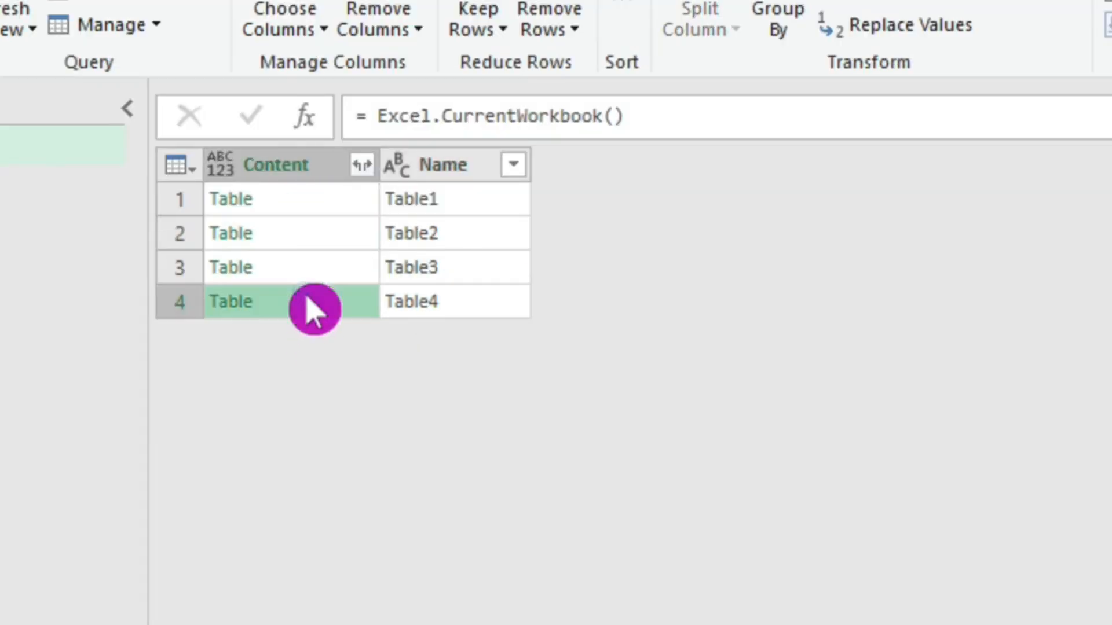
Expand the Content column into all table columns without the original column name prefix.
click(362, 165)
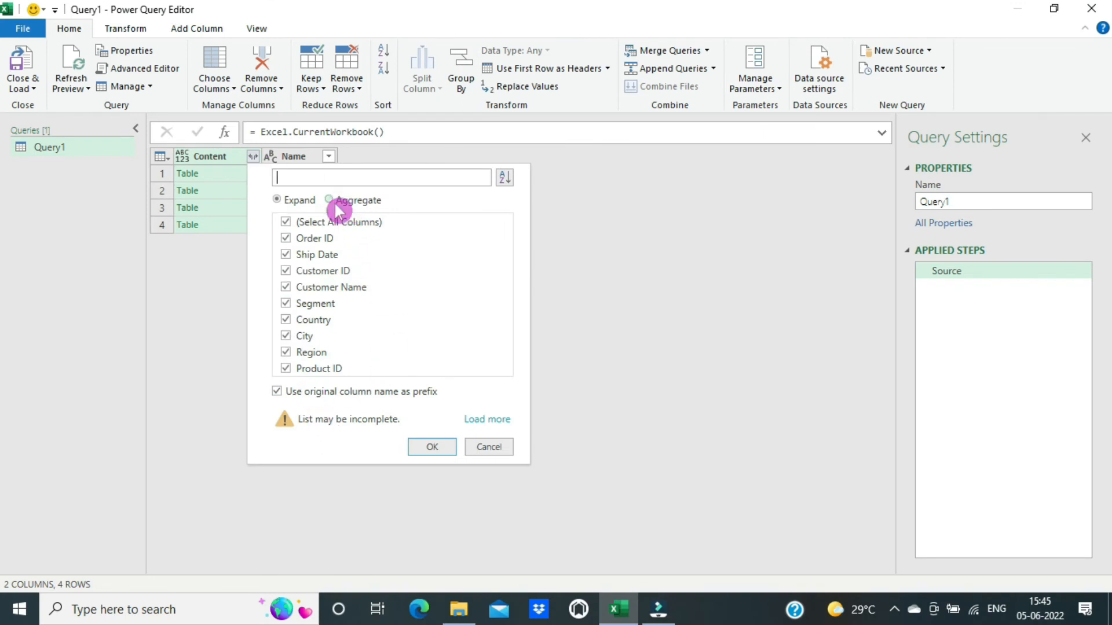
click(282, 394)
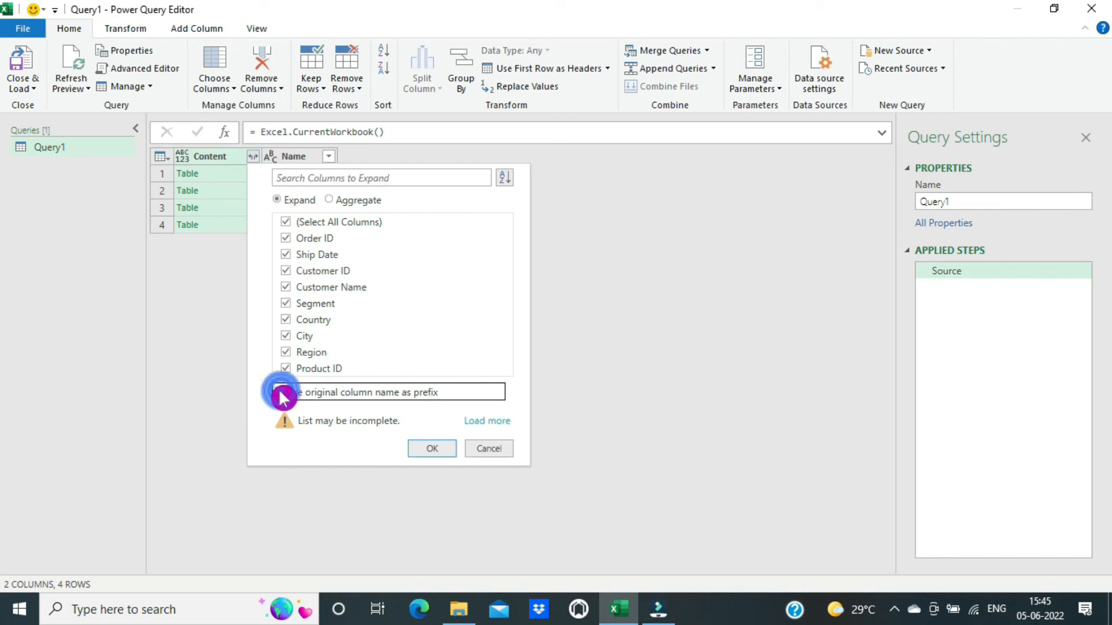
click(437, 451)
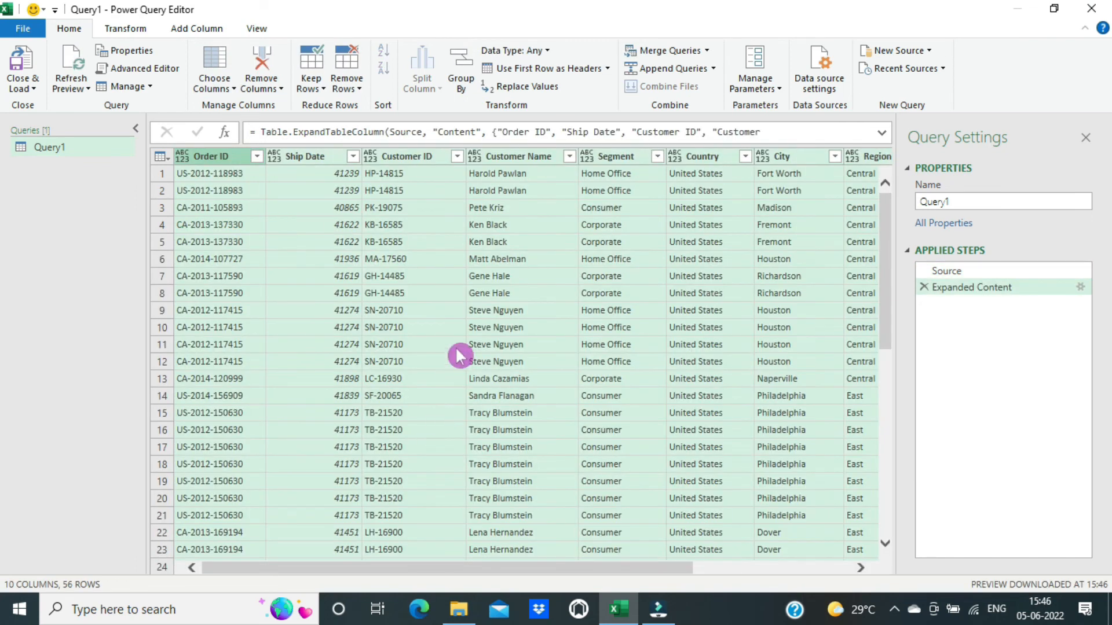
Check the expanded rows and load the combined query into Excel on Sheet2.
scroll(348, 336, down, 9)
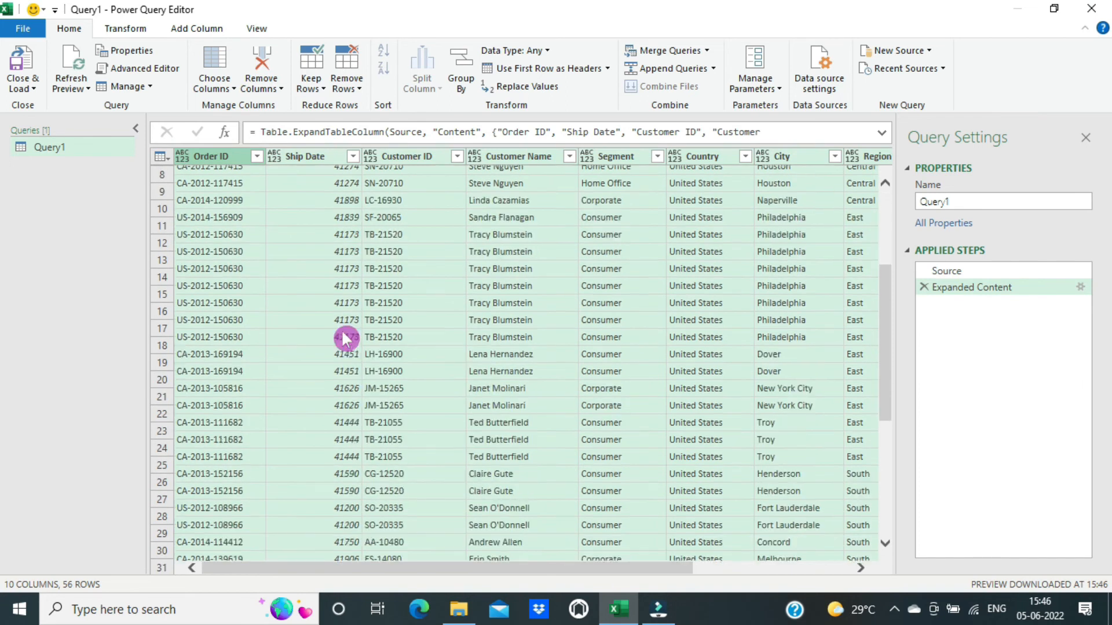
scroll(341, 329, down, 1)
scroll(342, 329, up, 6)
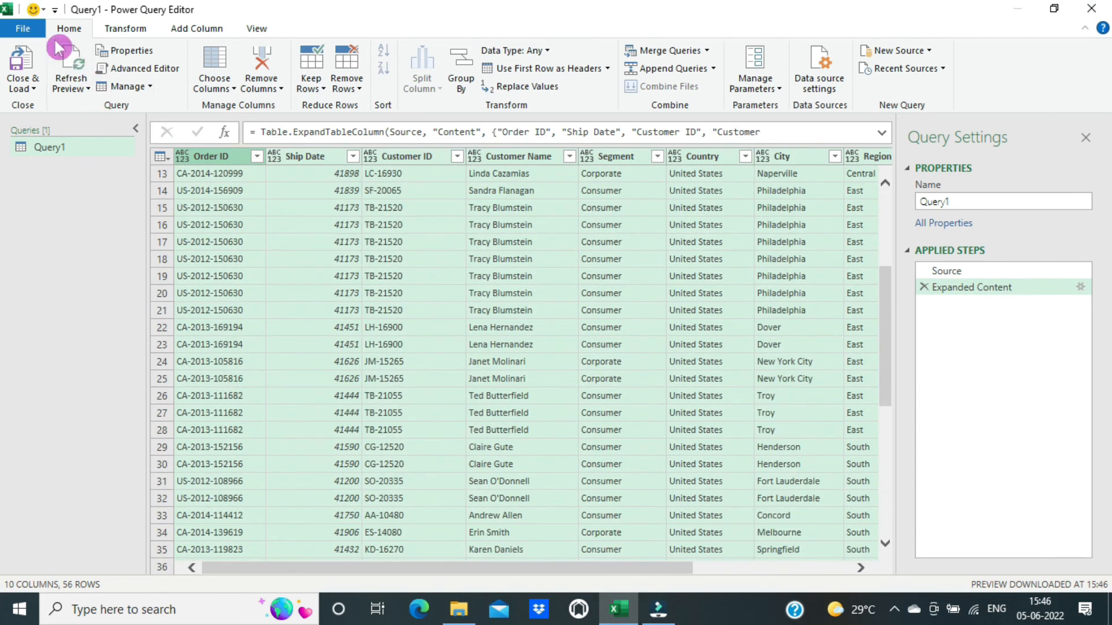
click(30, 63)
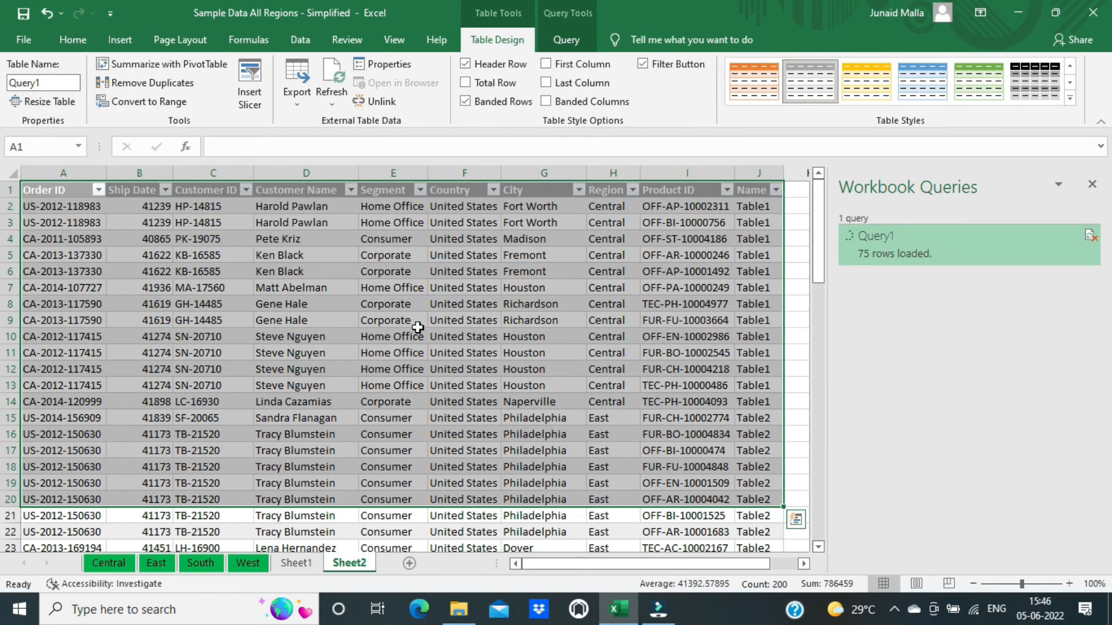
Select the loaded query table's data down to its last row, ending on a Product ID cell.
scroll(364, 316, down, 6)
scroll(361, 325, up, 6)
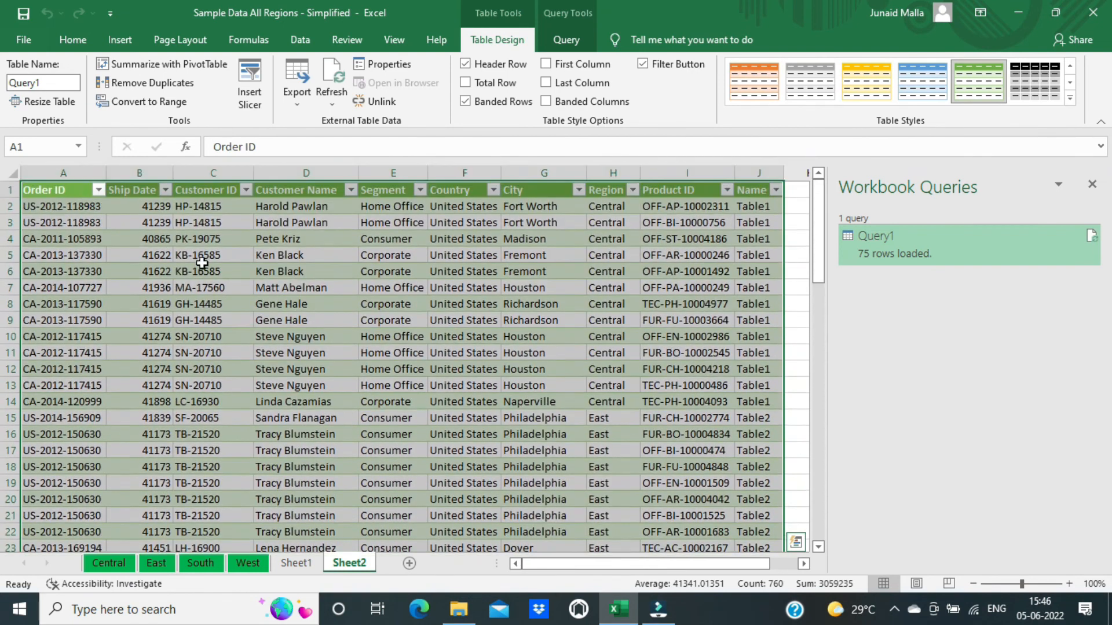
click(193, 242)
drag(59, 198, 479, 588)
click(463, 392)
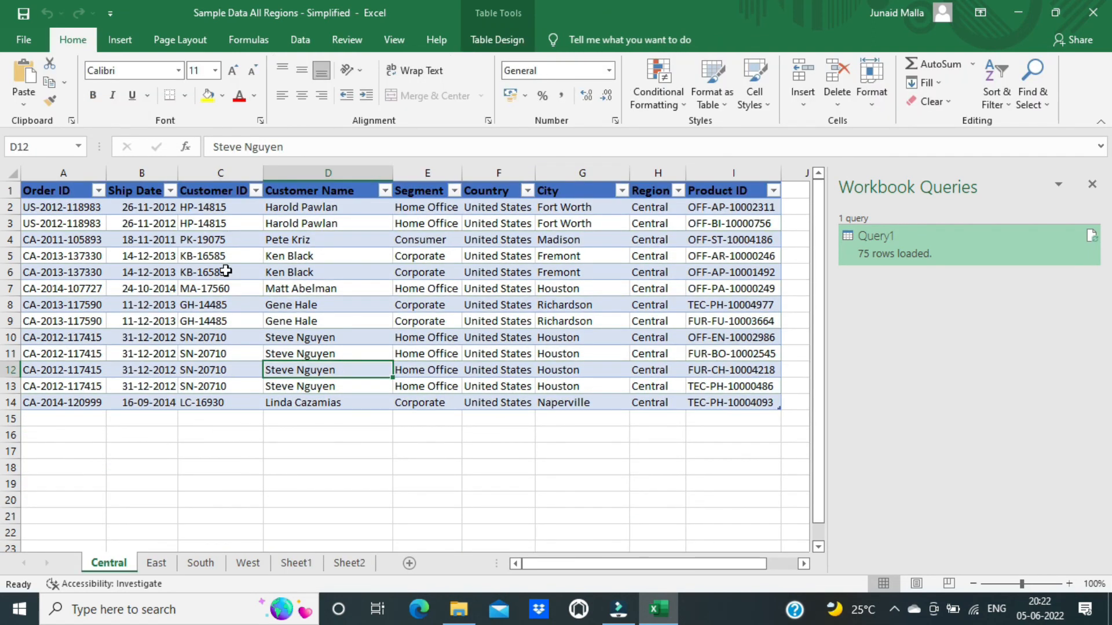
On Sheet2, count the loaded rows and spot Central rows repeated from Query1, then reopen Query1 for editing.
click(240, 562)
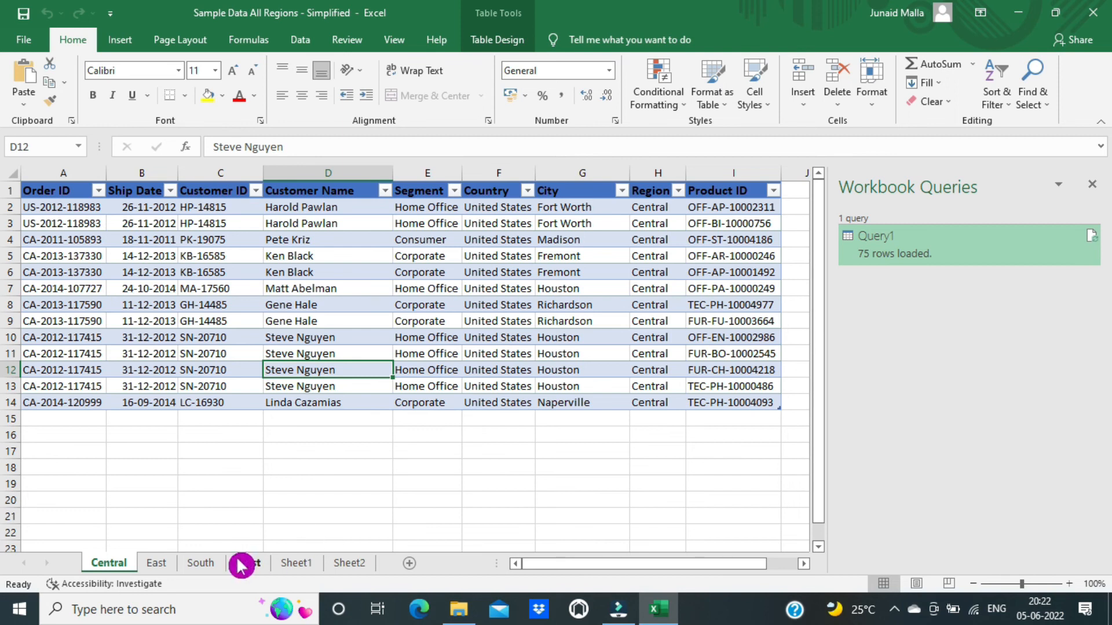
mouse_move(893, 259)
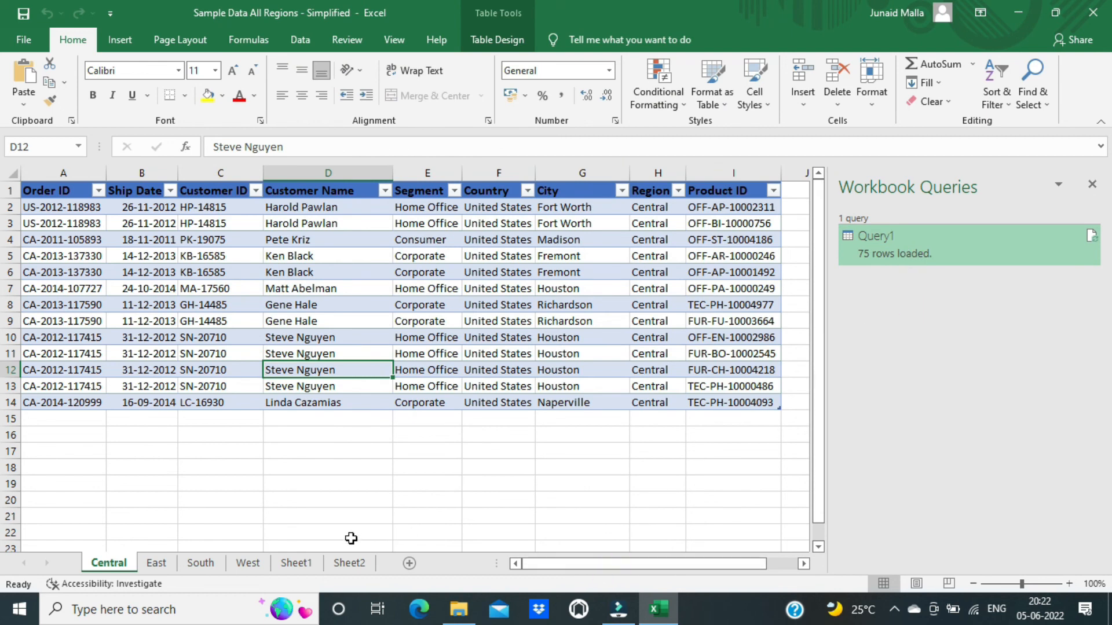
click(349, 563)
drag(459, 204, 472, 499)
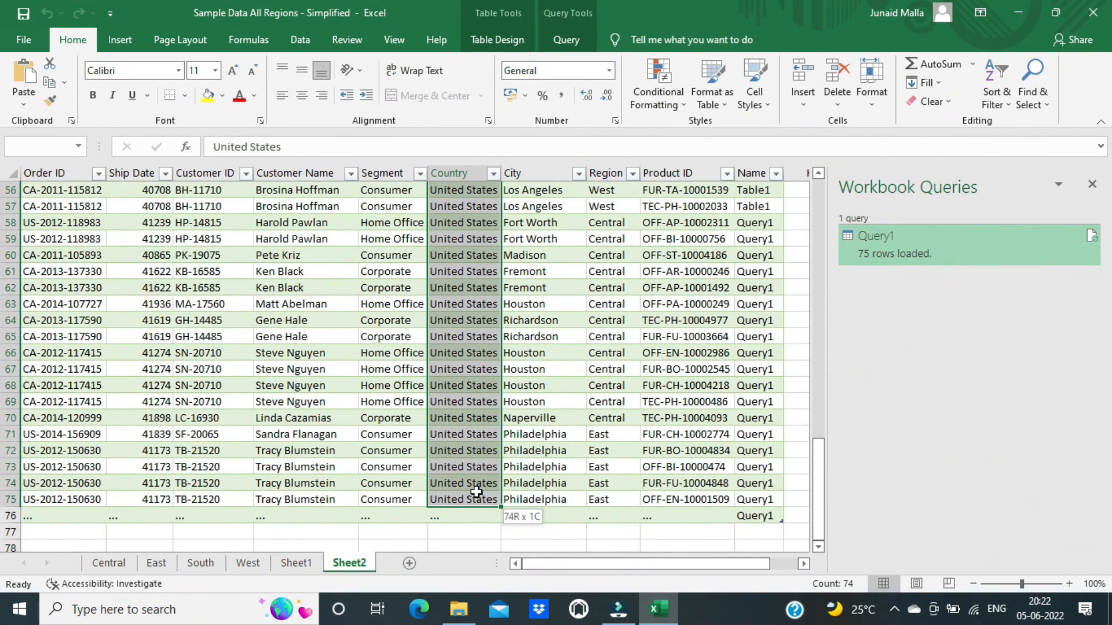
click(608, 353)
scroll(647, 335, up, 13)
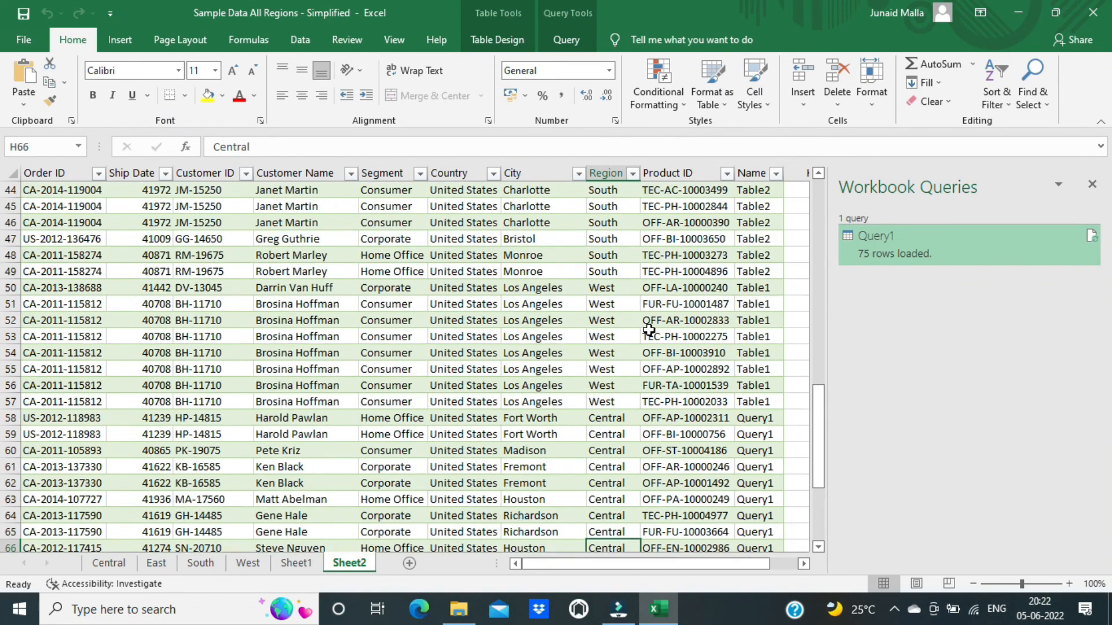
double_click(888, 245)
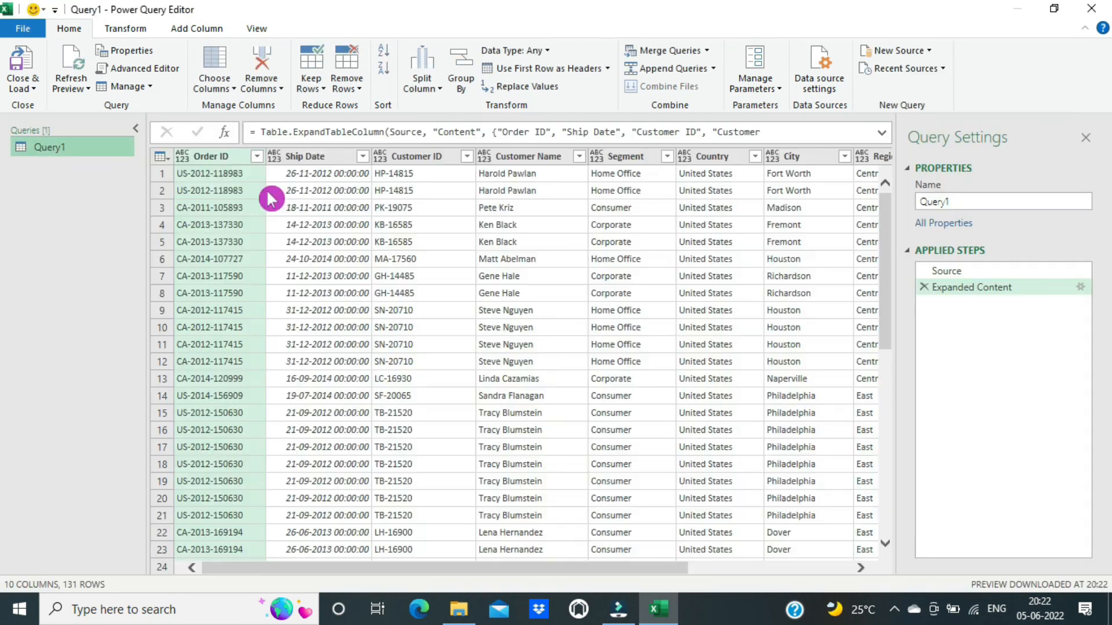
Filter the Source step's Name column to exclude Query1 and reload the query into Excel.
click(960, 271)
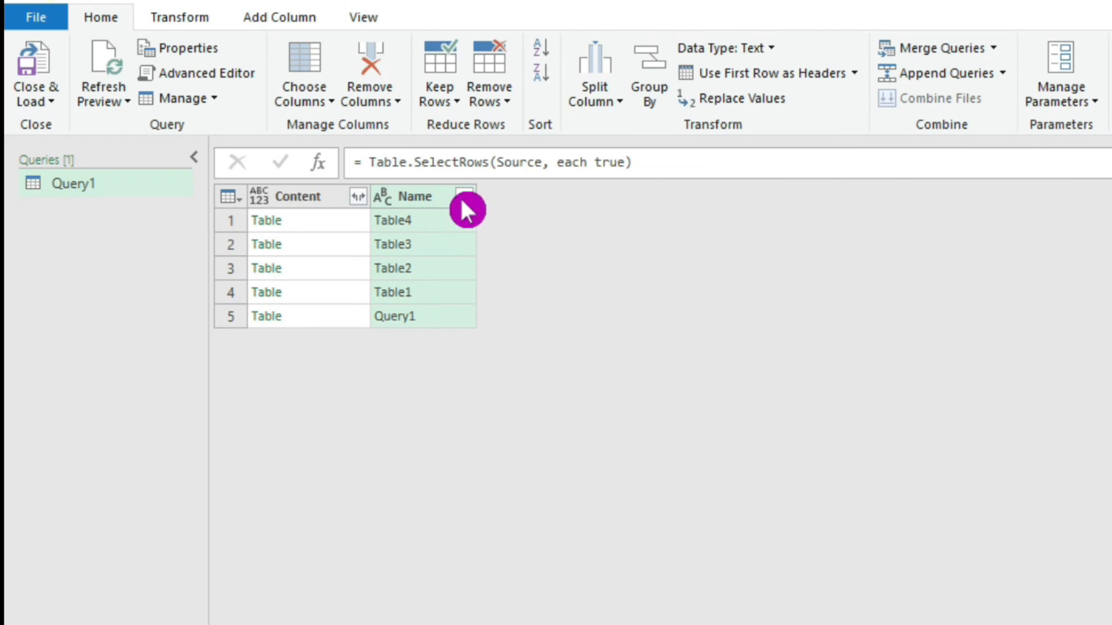
click(463, 197)
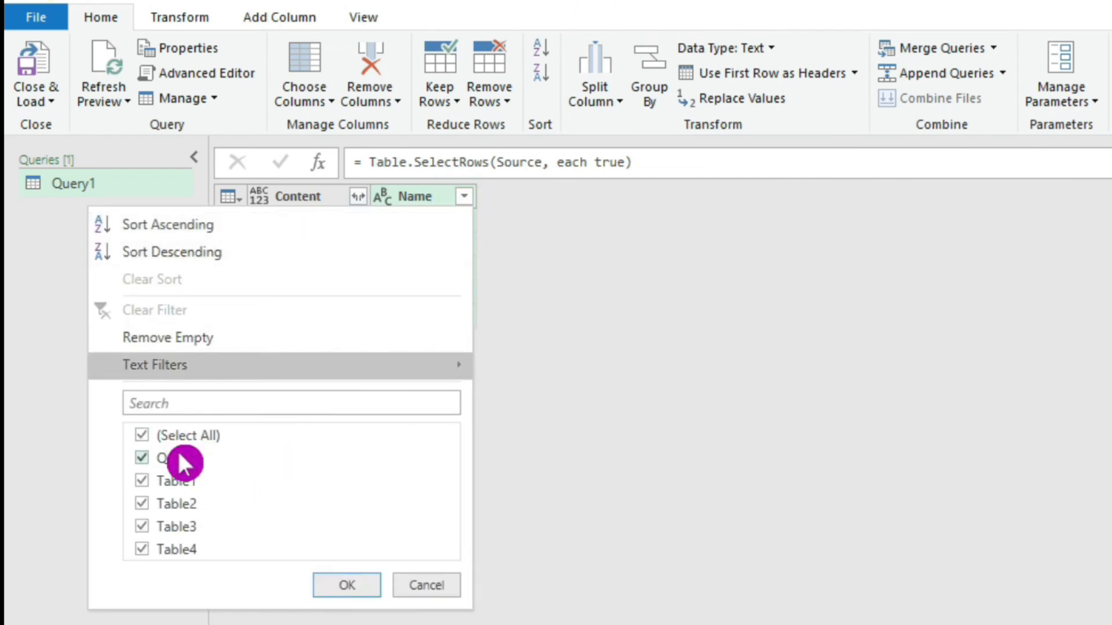
click(141, 457)
click(354, 585)
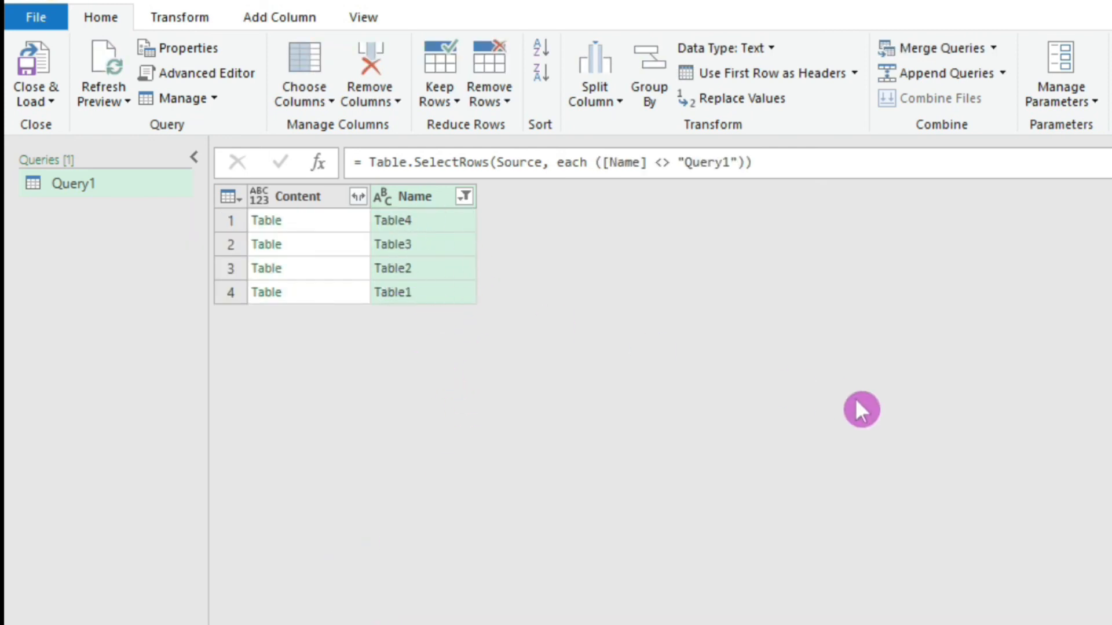
click(26, 62)
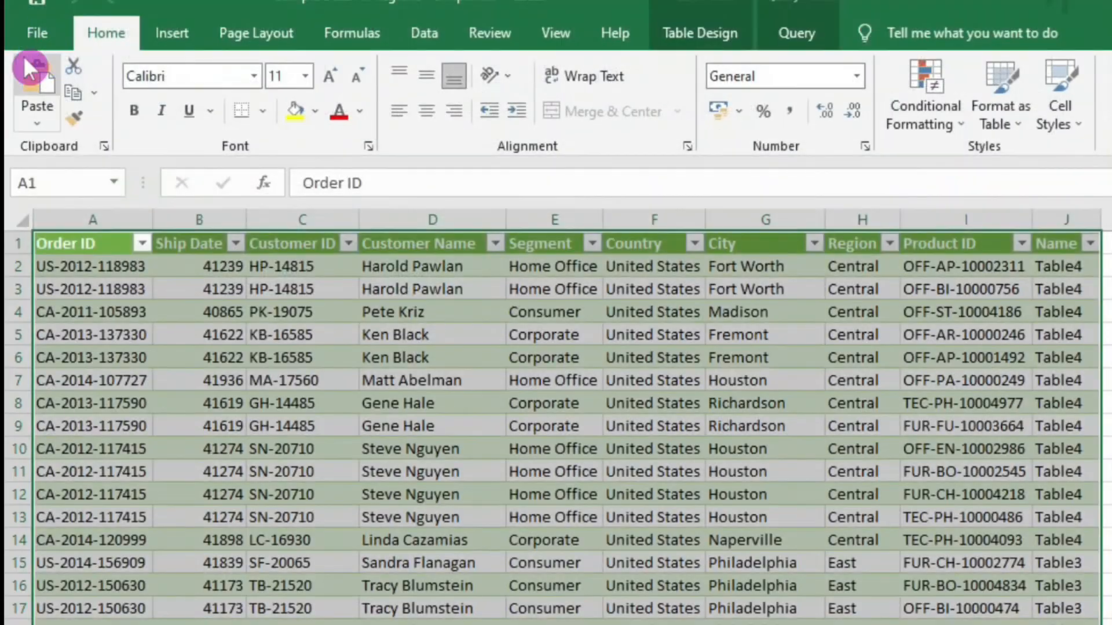